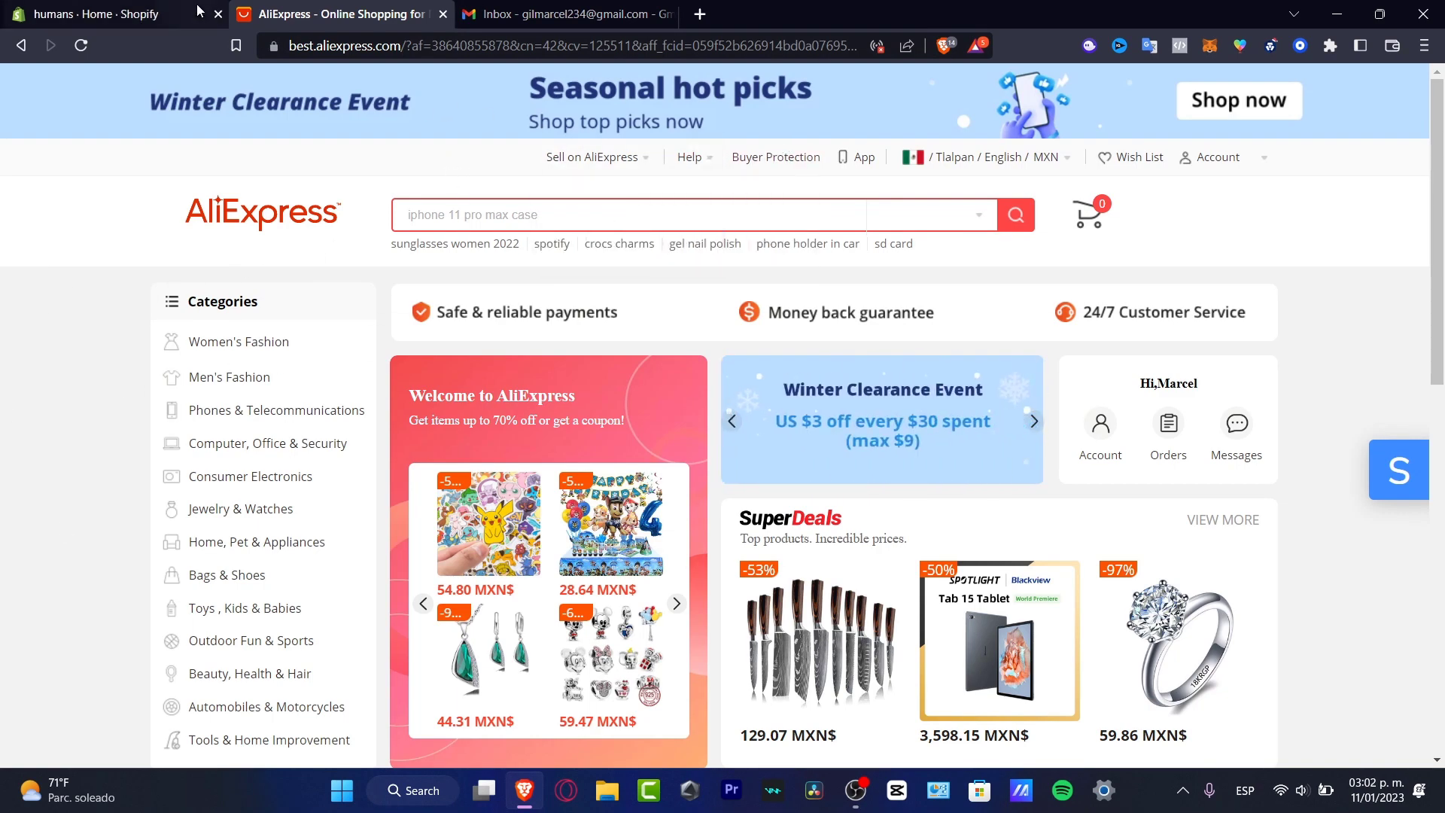
In the Shopify admin, go to Online Store and bring up the store's apps list.
{"action": "left_click", "coordinate": [160, 11]}
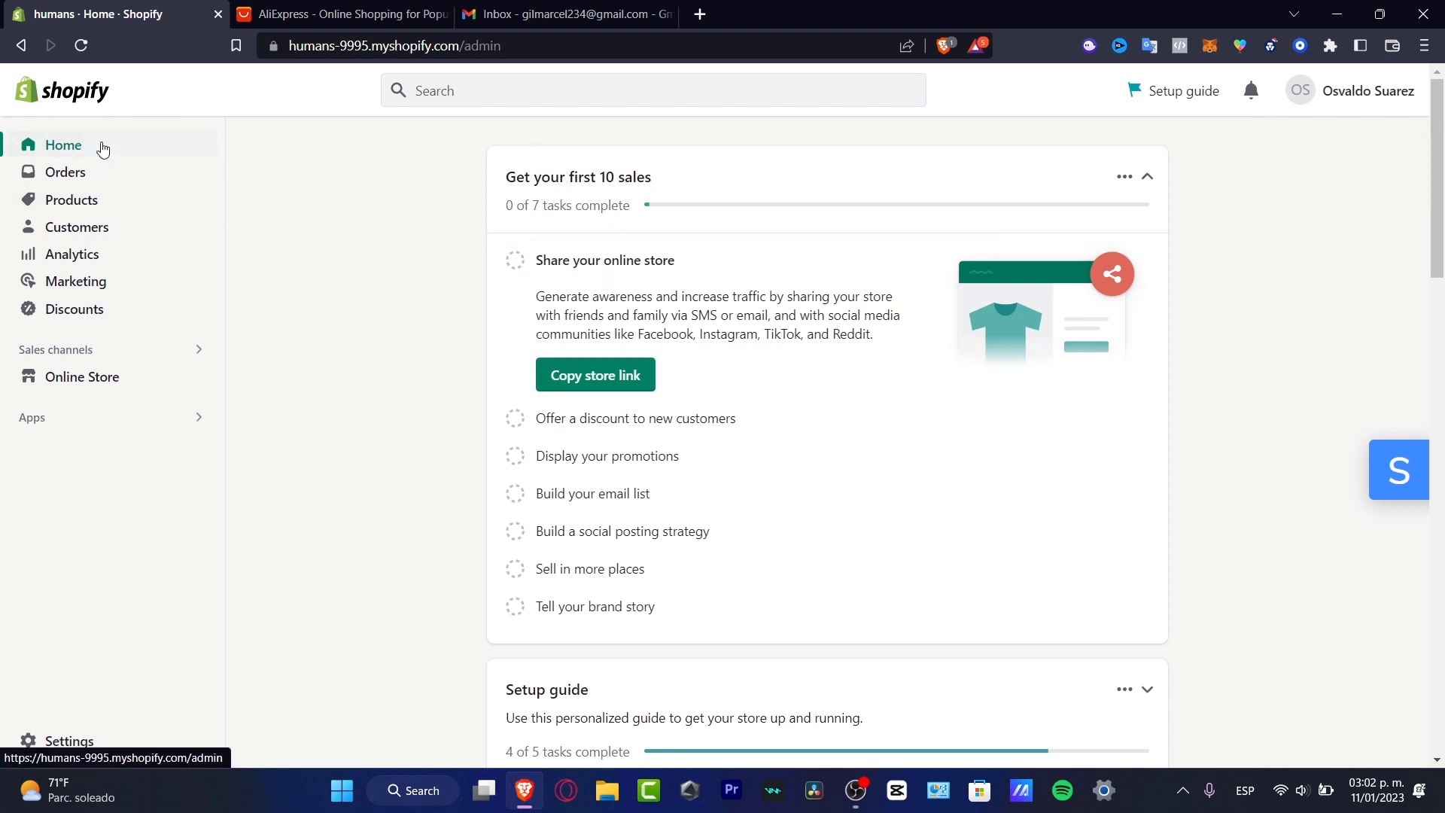
{"action": "left_click", "coordinate": [92, 376]}
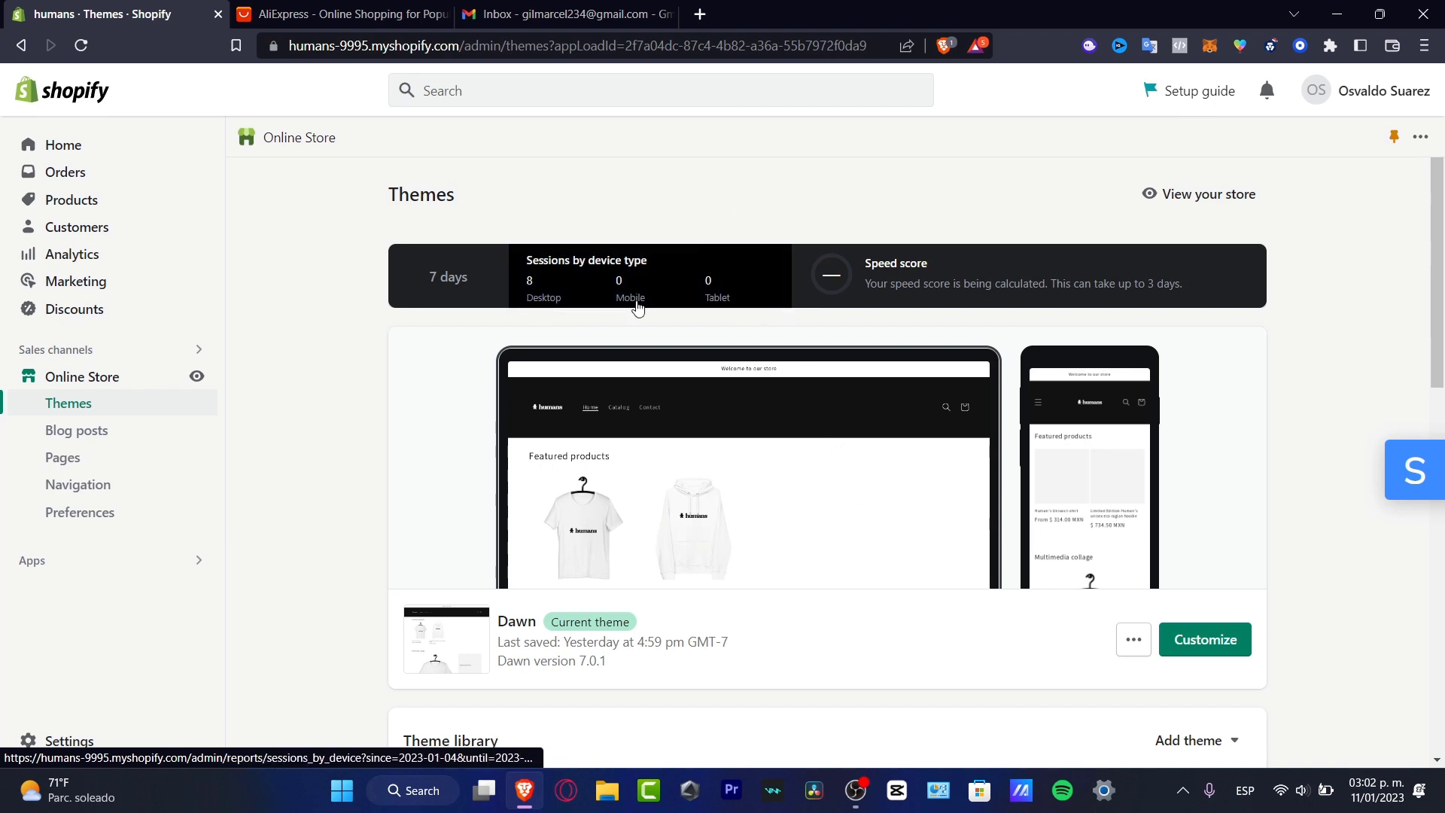
{"action": "left_click", "coordinate": [104, 561]}
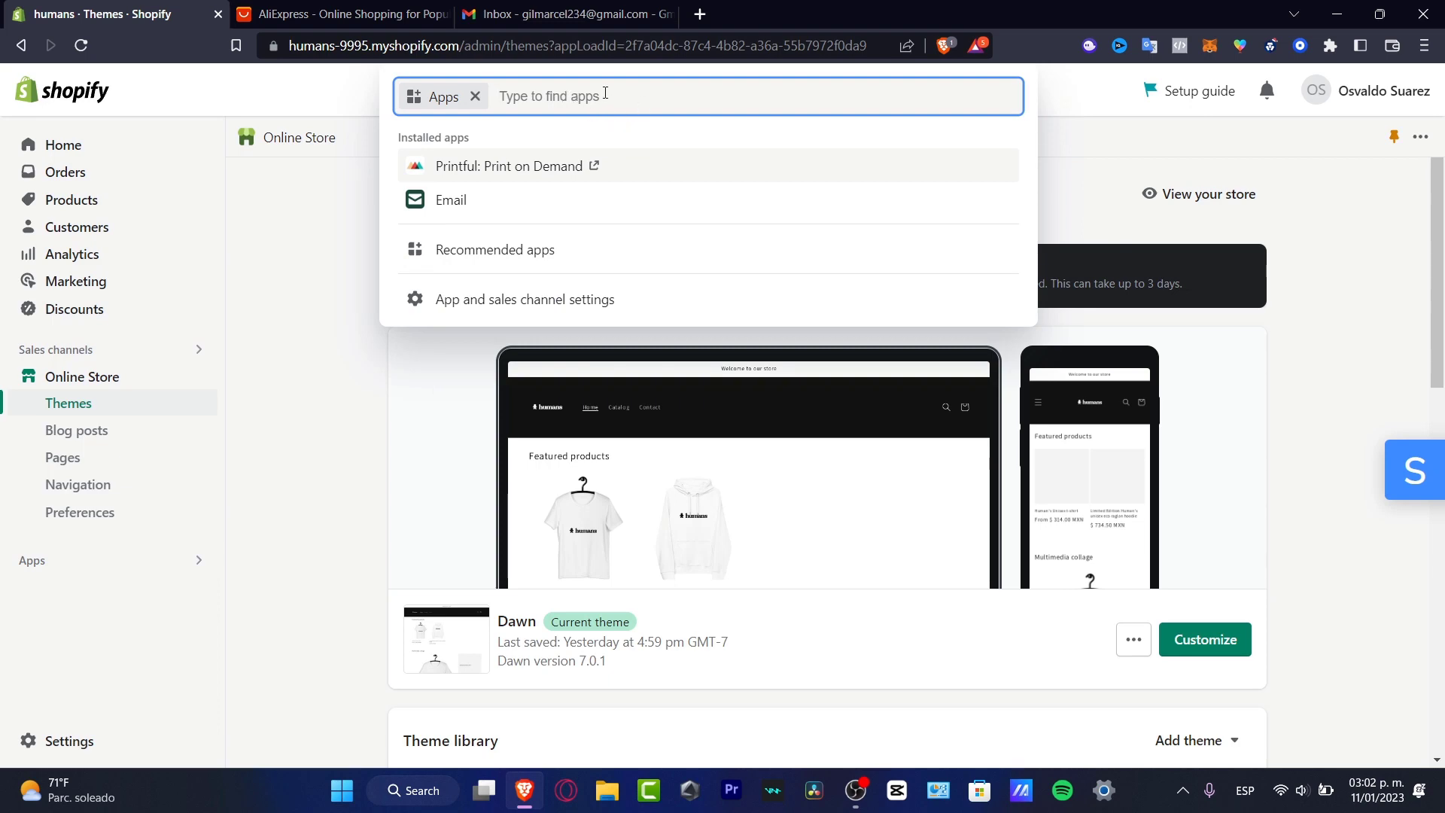
Open the recommended apps and go to the DSers-AliExpress Dropshipping App Store listing.
{"action": "left_click", "coordinate": [563, 249]}
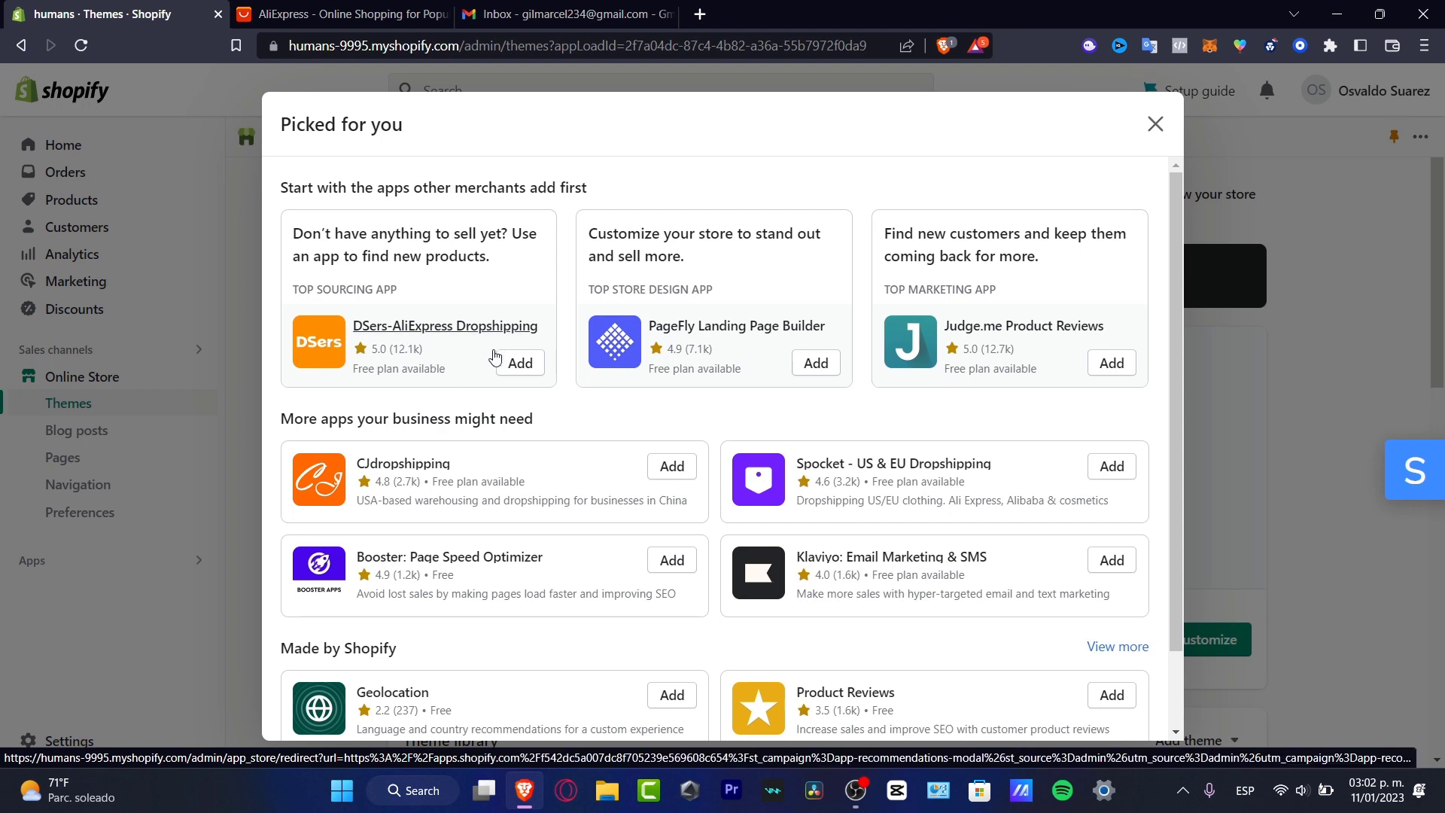
{"action": "scroll", "coordinate": [519, 368], "scroll_direction": "down", "scroll_amount": 1}
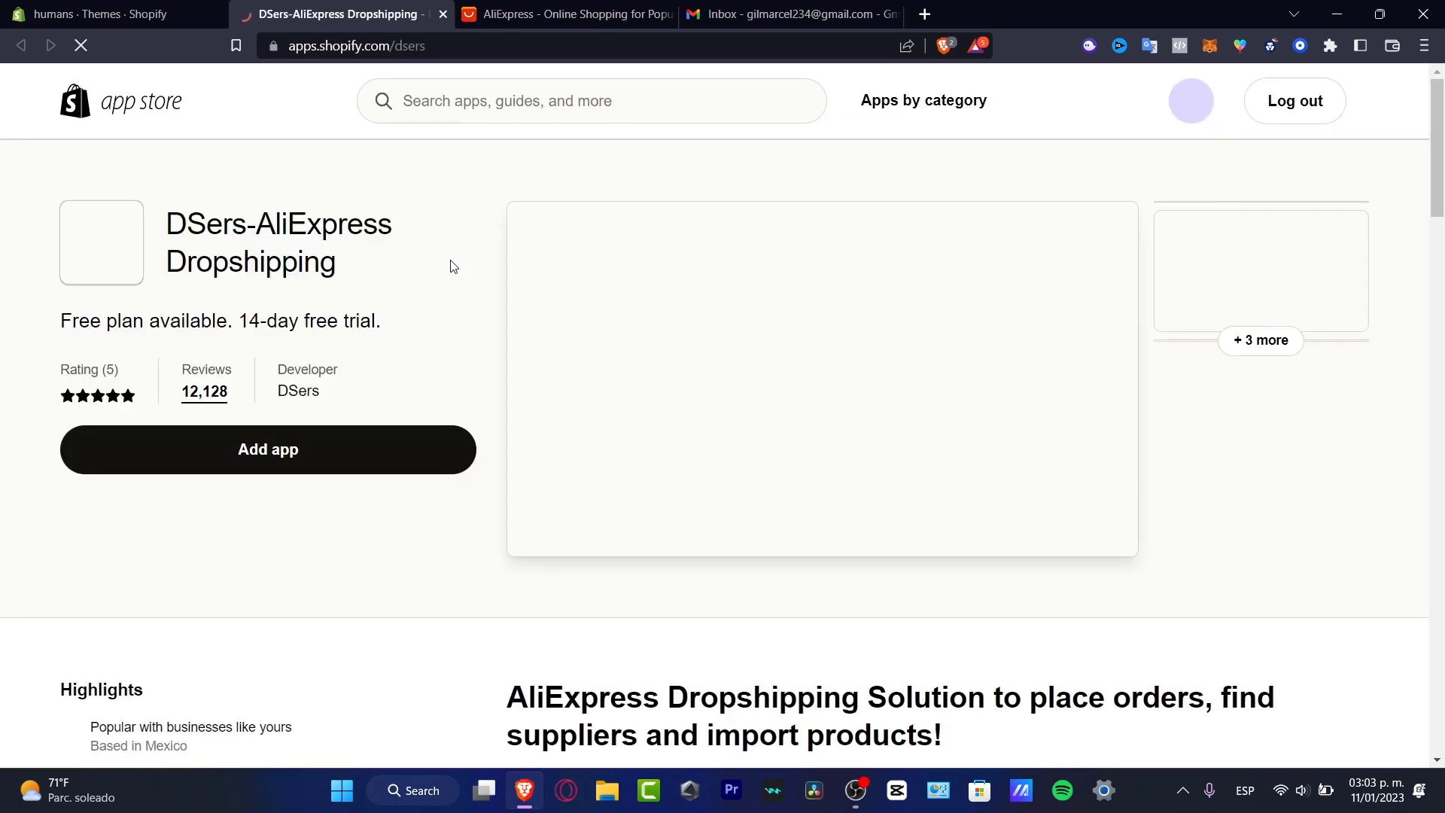
Start installing DSers-AliExpress Dropshipping from its App Store listing with Add app.
{"action": "left_click", "coordinate": [358, 450]}
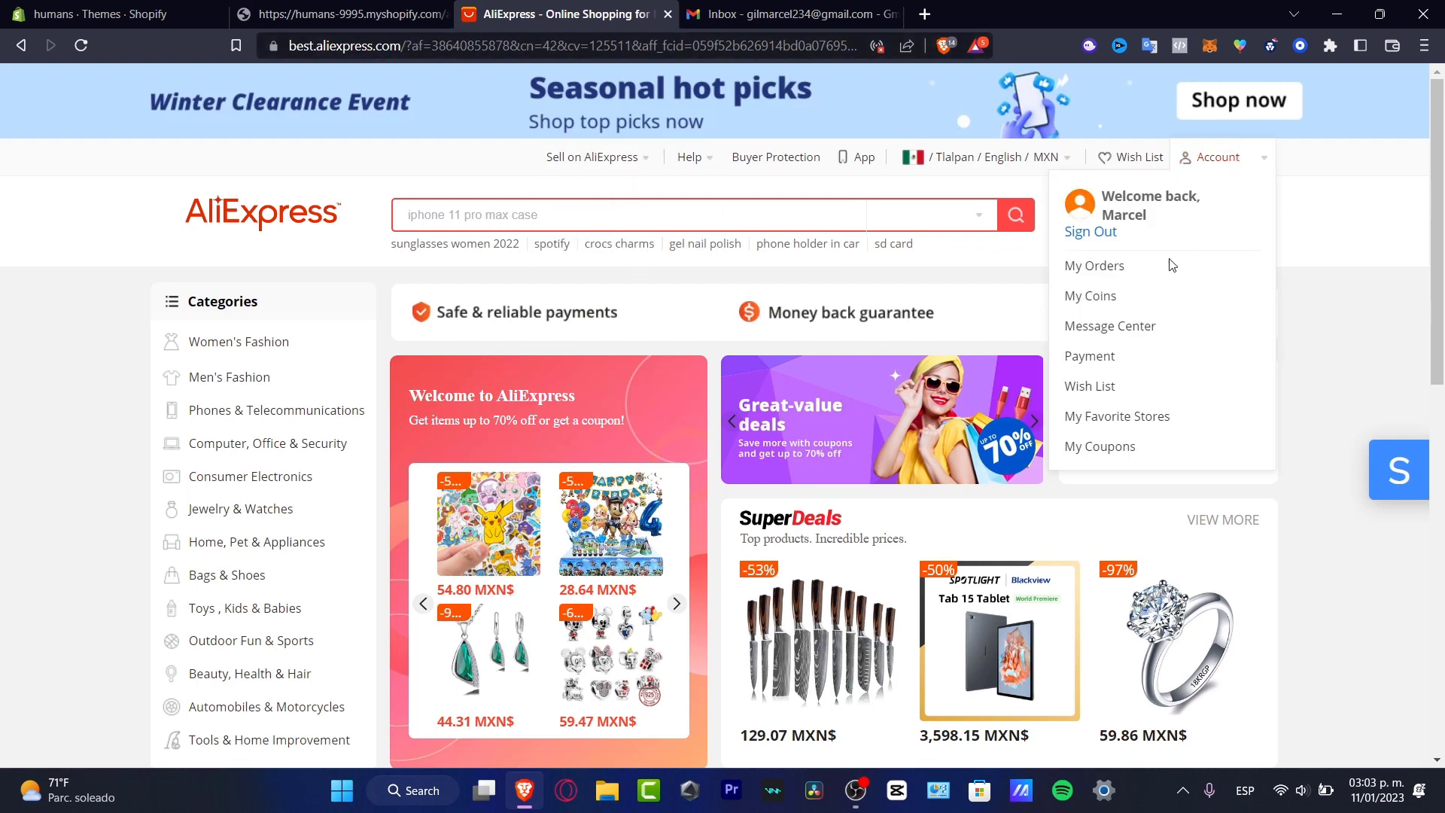
Go to the store's install page and install DSers to reach its plan selection.
{"action": "left_click", "coordinate": [375, 10]}
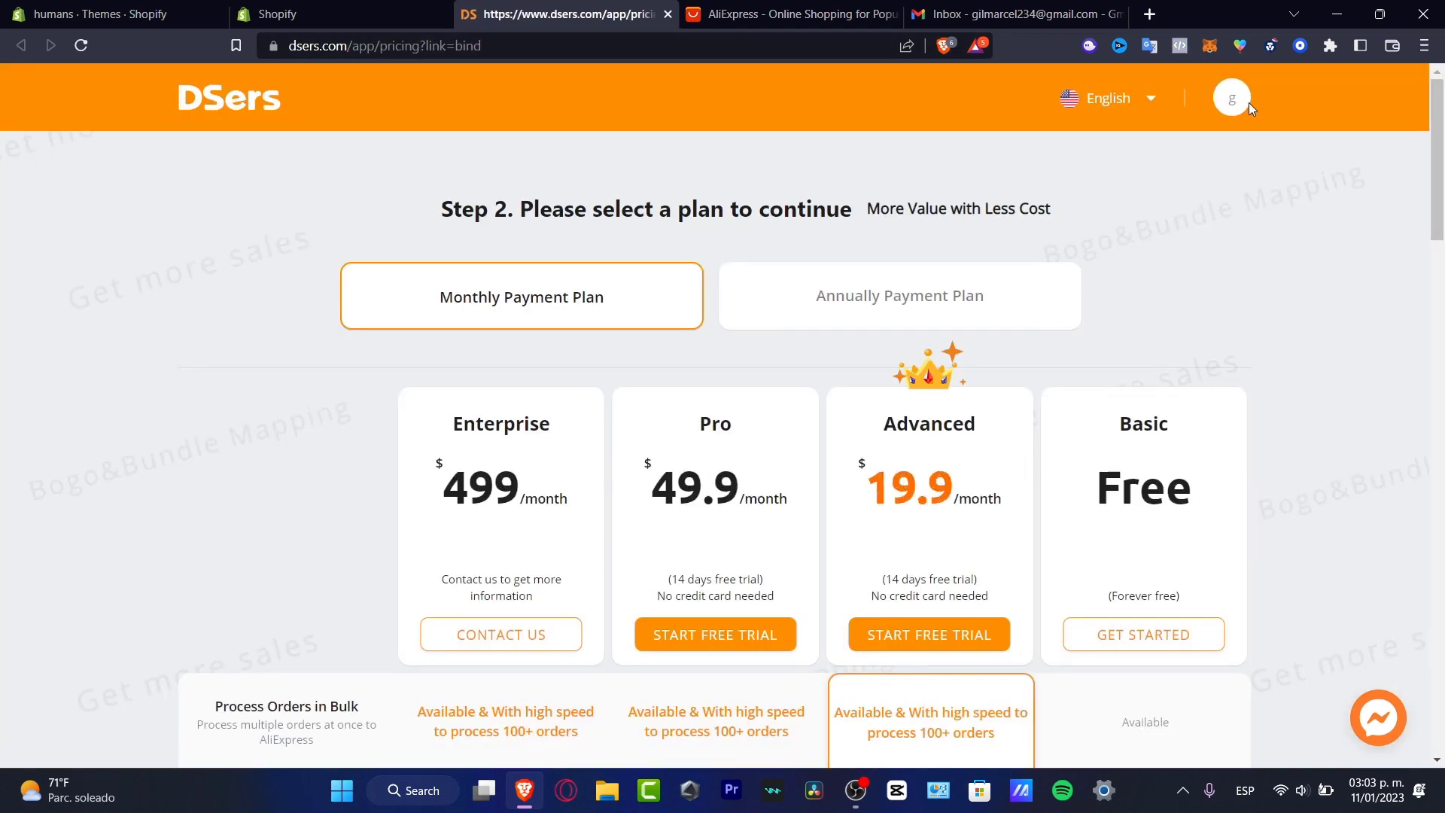
Review the free Basic plan's limits (no tracking, 3000 products, 3 stores, one PayPal account) and choose it.
{"action": "left_click_drag", "start_coordinate": [533, 210], "coordinate": [846, 212]}
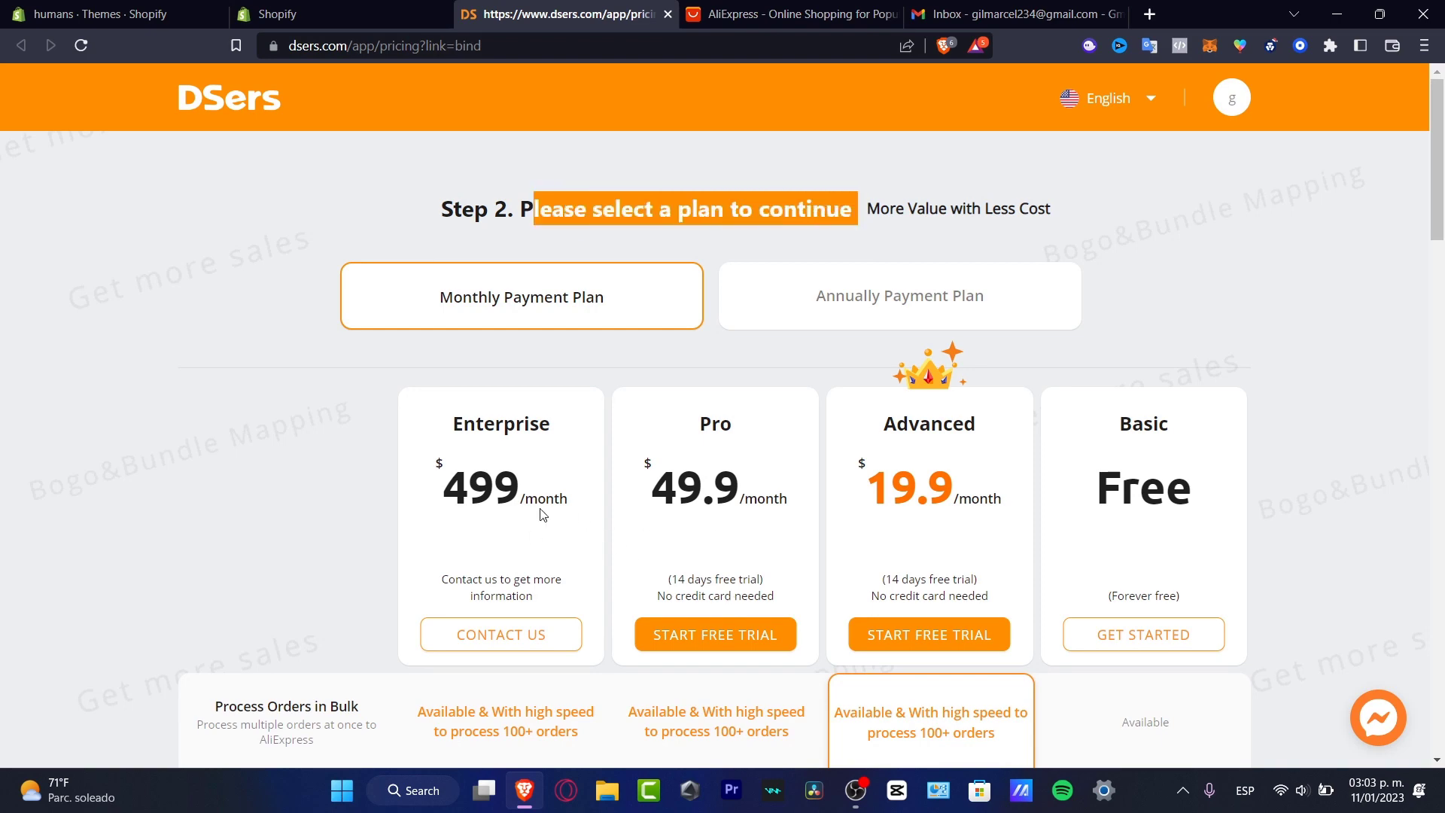
{"action": "scroll", "coordinate": [530, 501], "scroll_direction": "down", "scroll_amount": 4}
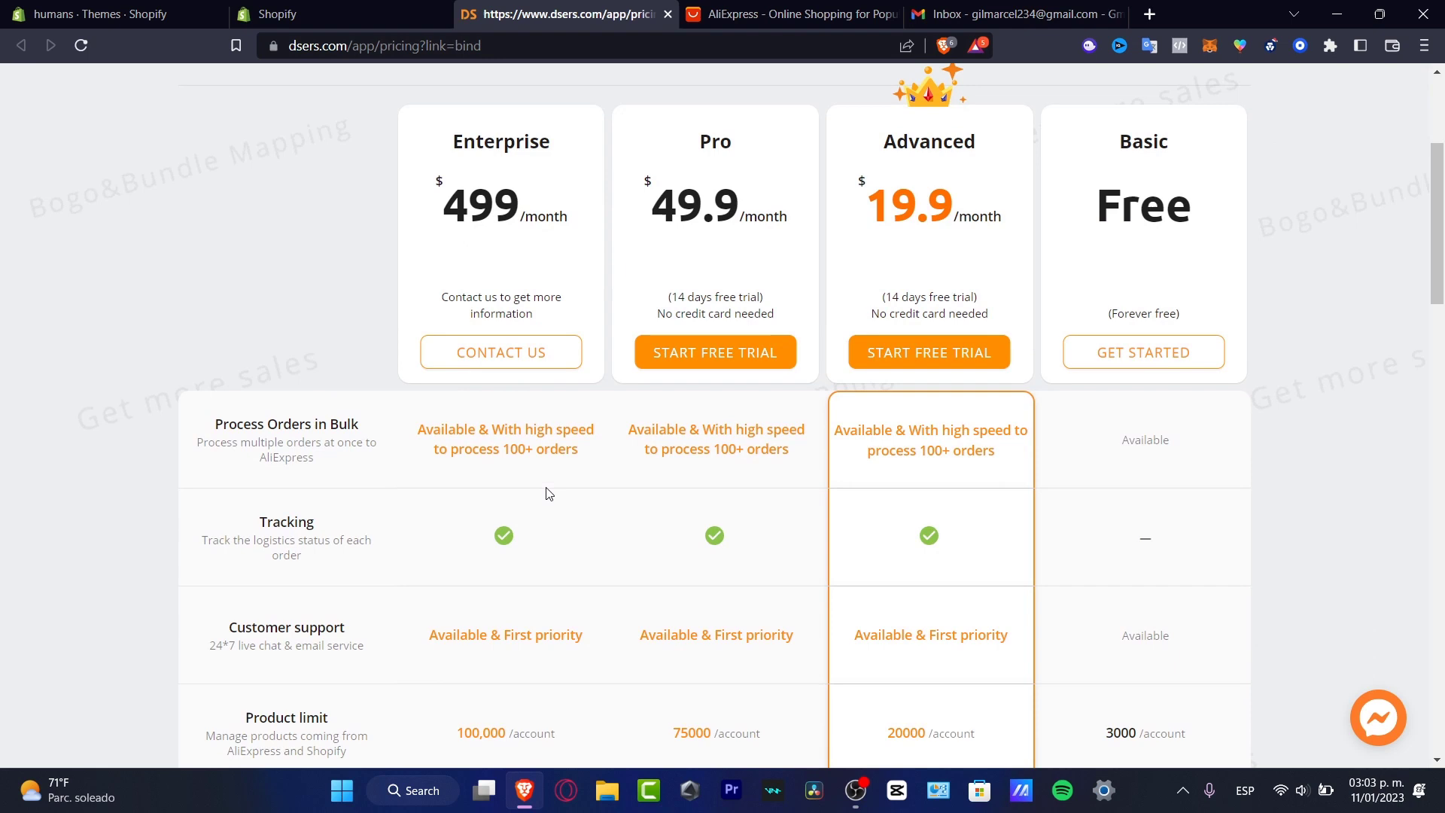
{"action": "left_click_drag", "start_coordinate": [1078, 202], "coordinate": [1198, 205]}
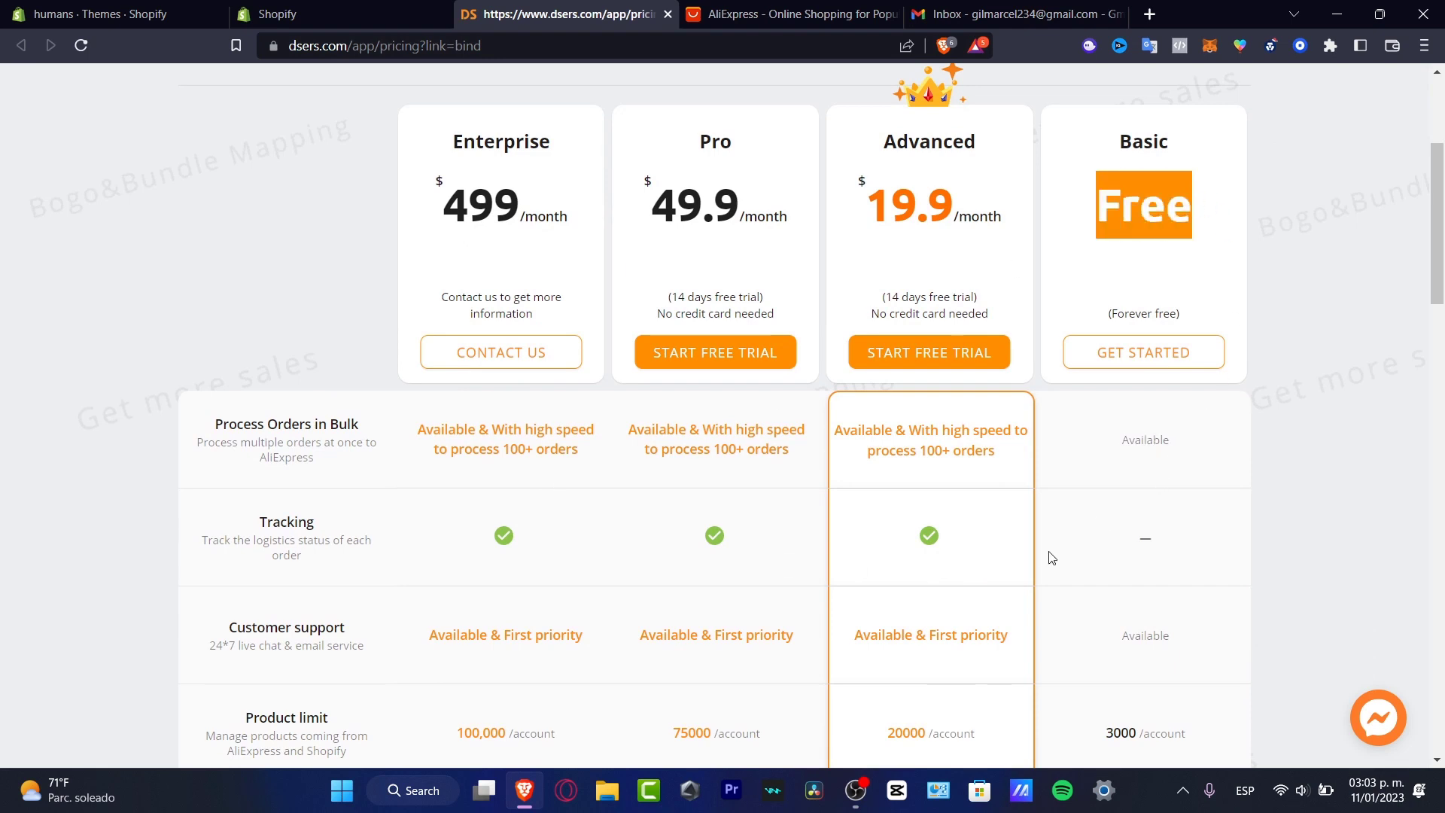
{"action": "left_click_drag", "start_coordinate": [1207, 555], "coordinate": [1124, 566]}
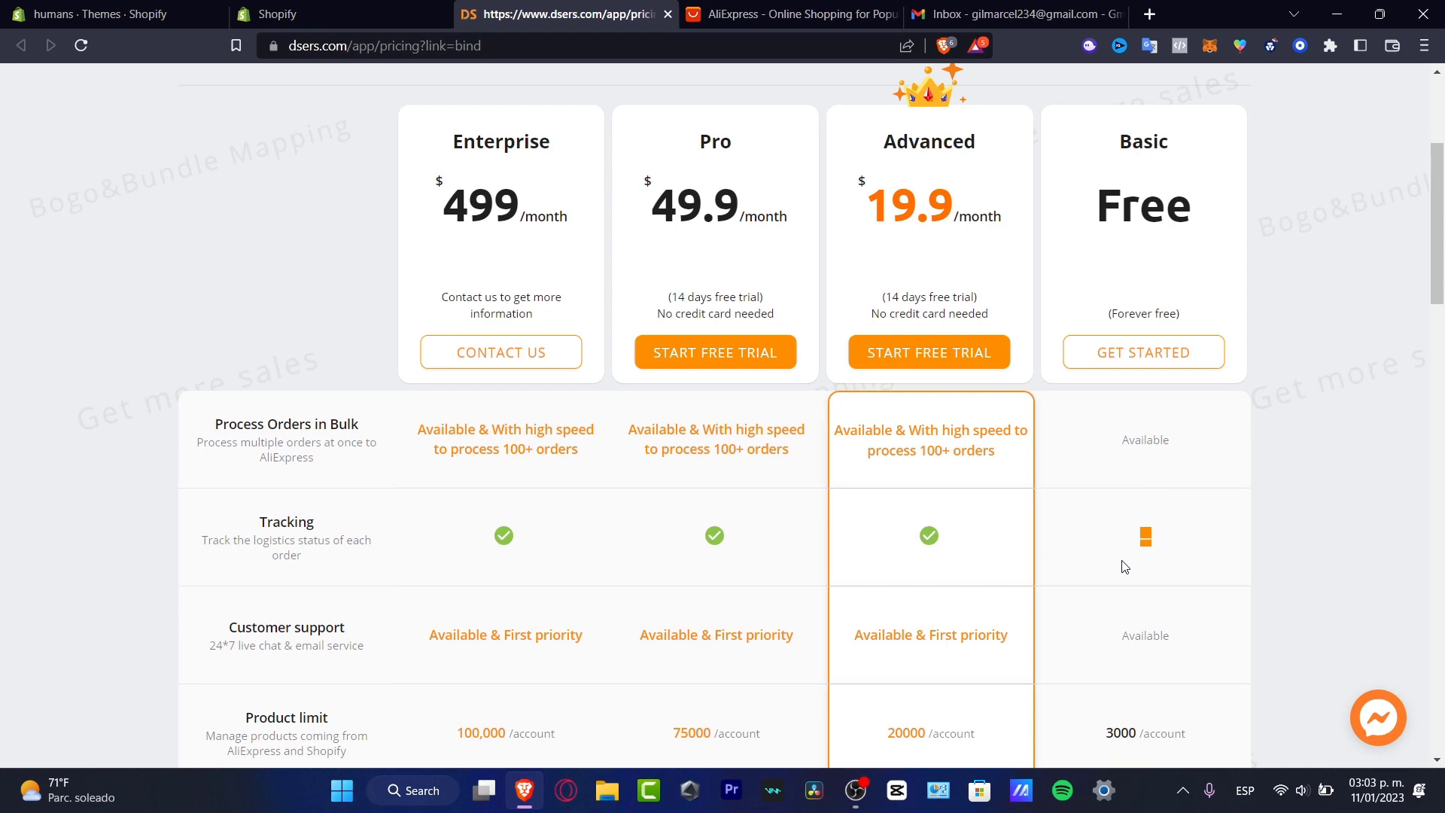
{"action": "scroll", "coordinate": [1234, 595], "scroll_direction": "down", "scroll_amount": 5}
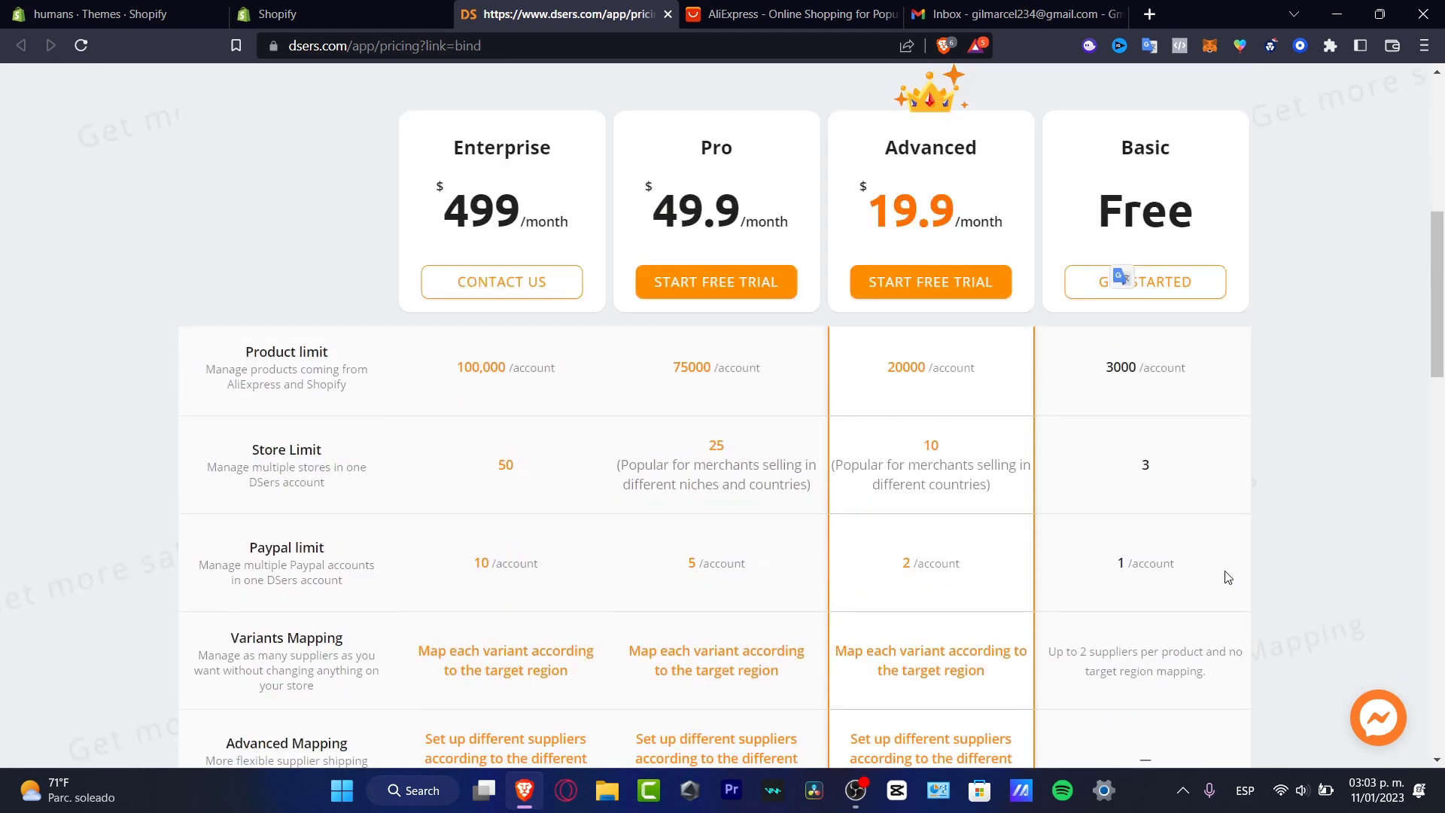
{"action": "left_click_drag", "start_coordinate": [1215, 383], "coordinate": [1108, 381]}
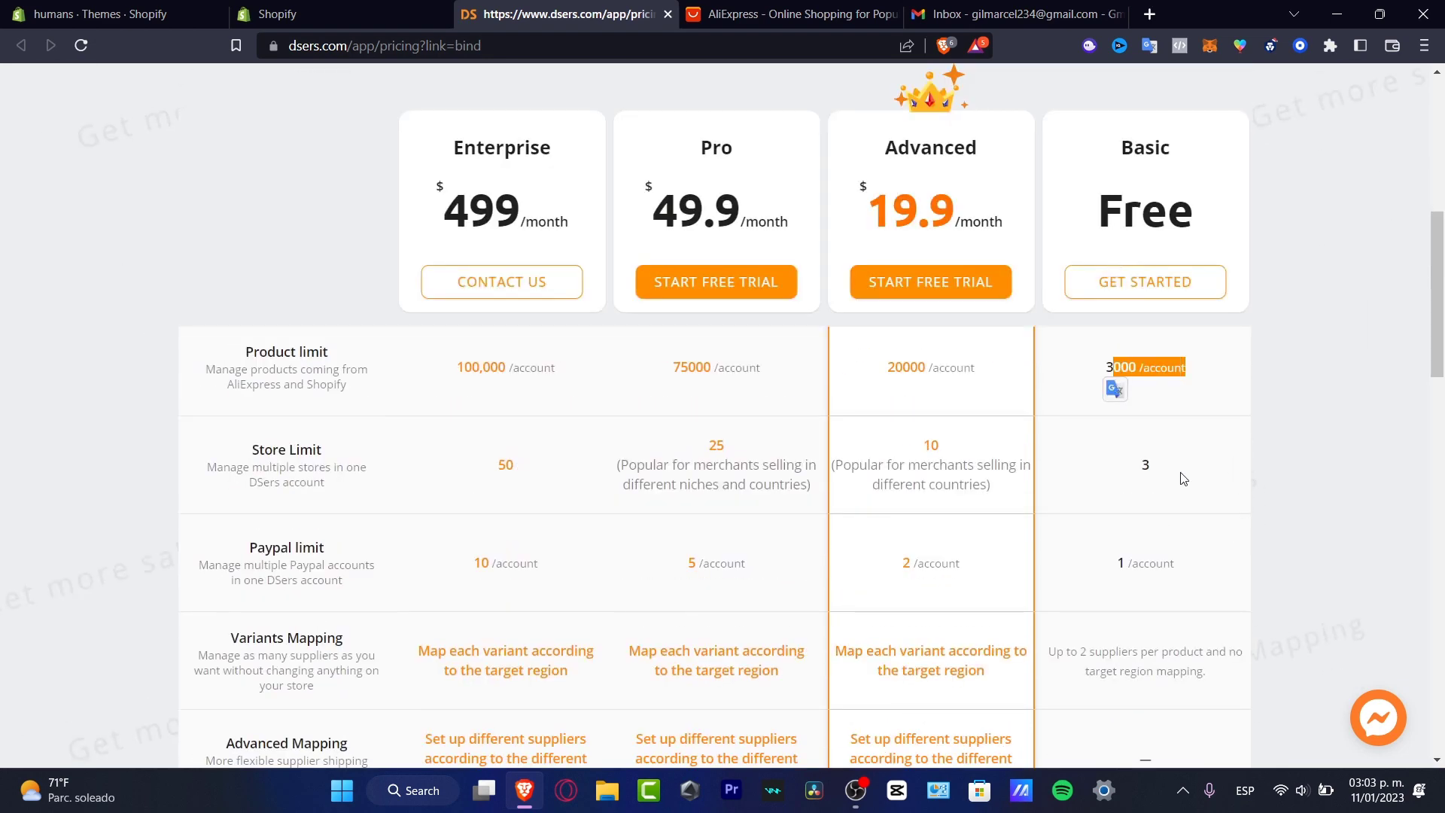
{"action": "left_click_drag", "start_coordinate": [1180, 486], "coordinate": [1147, 488]}
{"action": "left_click_drag", "start_coordinate": [1121, 563], "coordinate": [1174, 565]}
{"action": "scroll", "coordinate": [1163, 538], "scroll_direction": "down", "scroll_amount": 10}
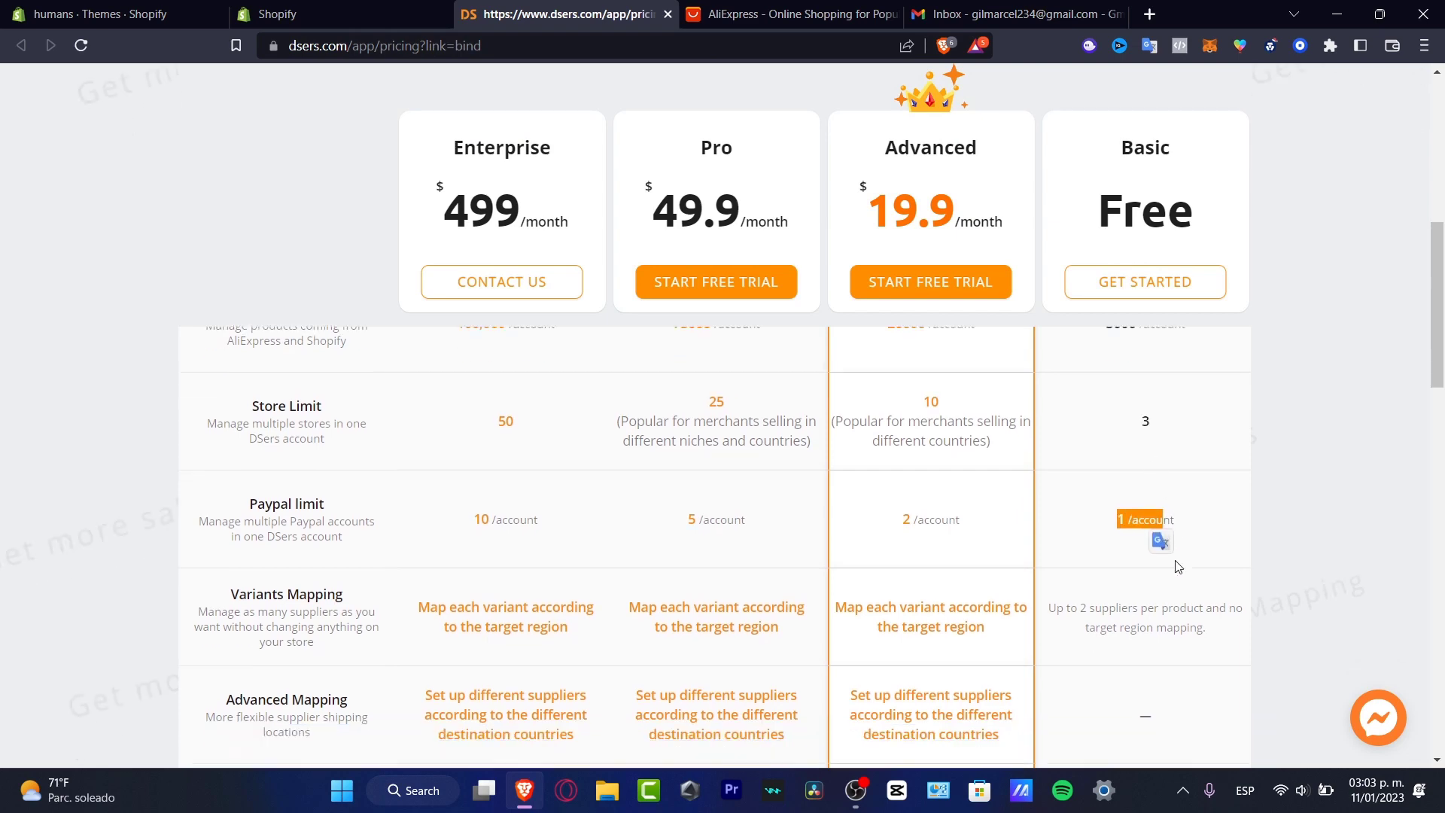
{"action": "left_click", "coordinate": [1190, 298]}
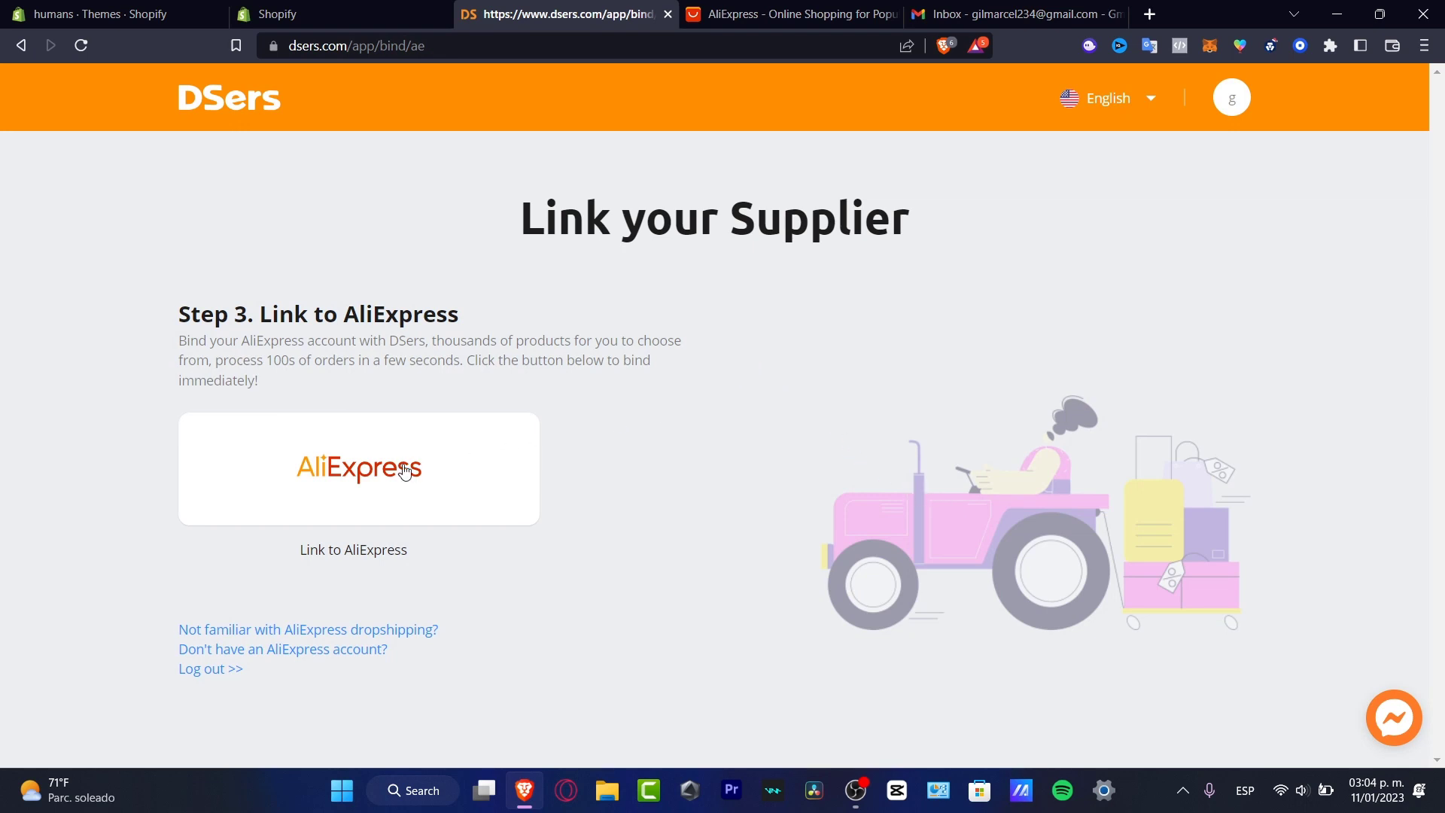
From the AliExpress card, authorize DSers to access the AliExpress account.
{"action": "left_click", "coordinate": [374, 479]}
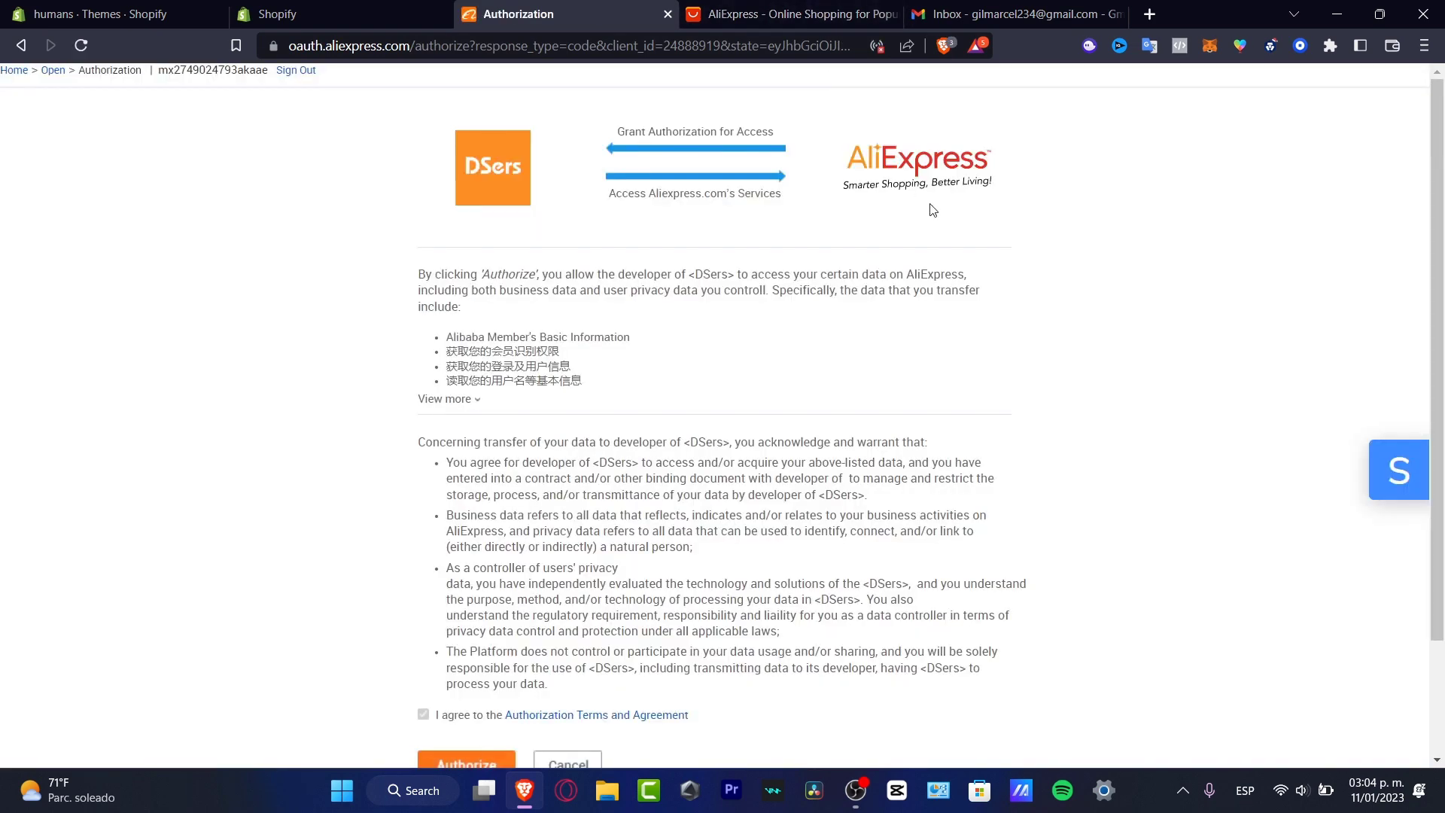
{"action": "left_click", "coordinate": [800, 8]}
{"action": "key", "text": "ctrl+shift+Tab"}
{"action": "scroll", "coordinate": [1090, 301], "scroll_direction": "down", "scroll_amount": 2}
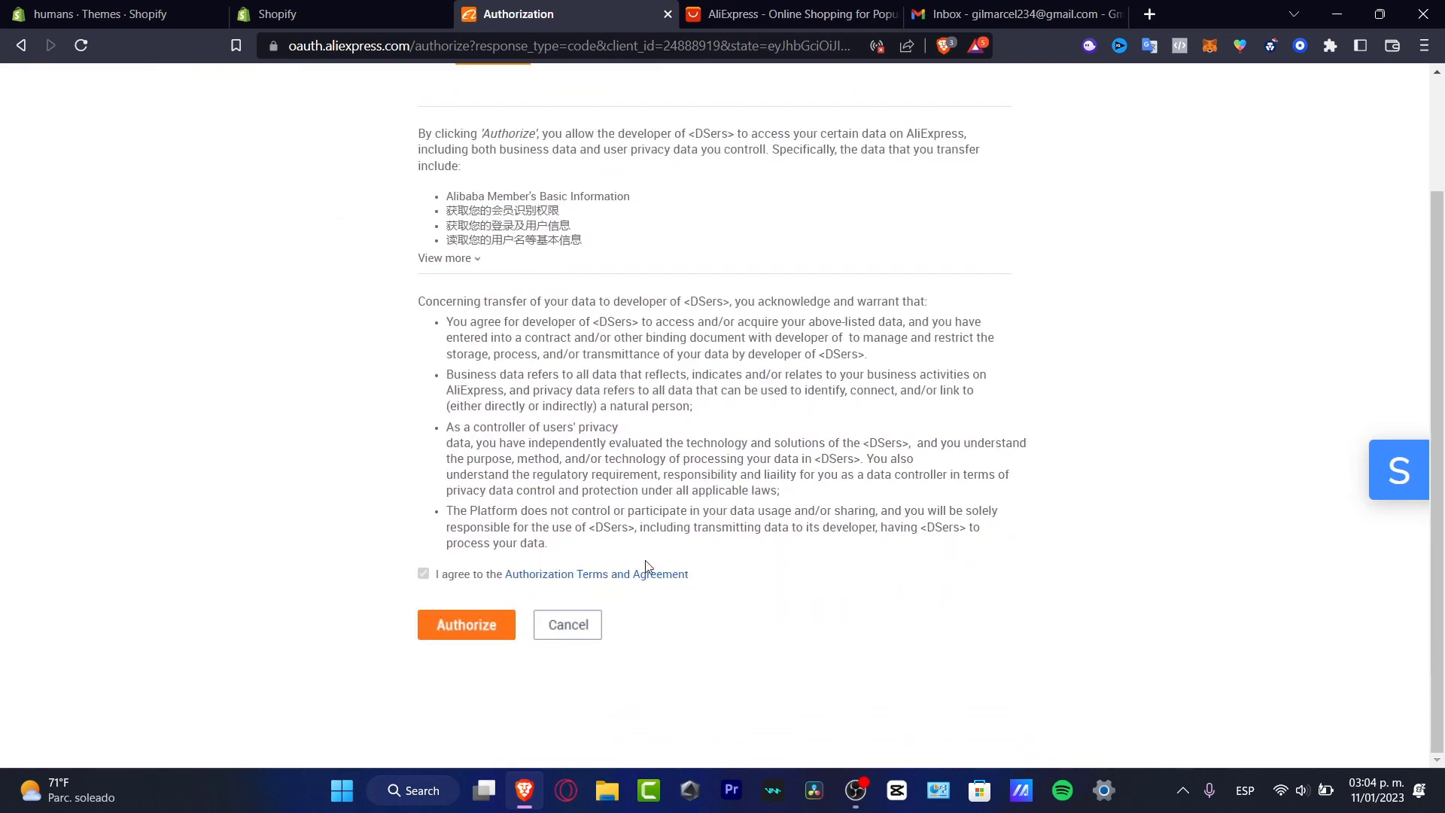
{"action": "left_click", "coordinate": [504, 634]}
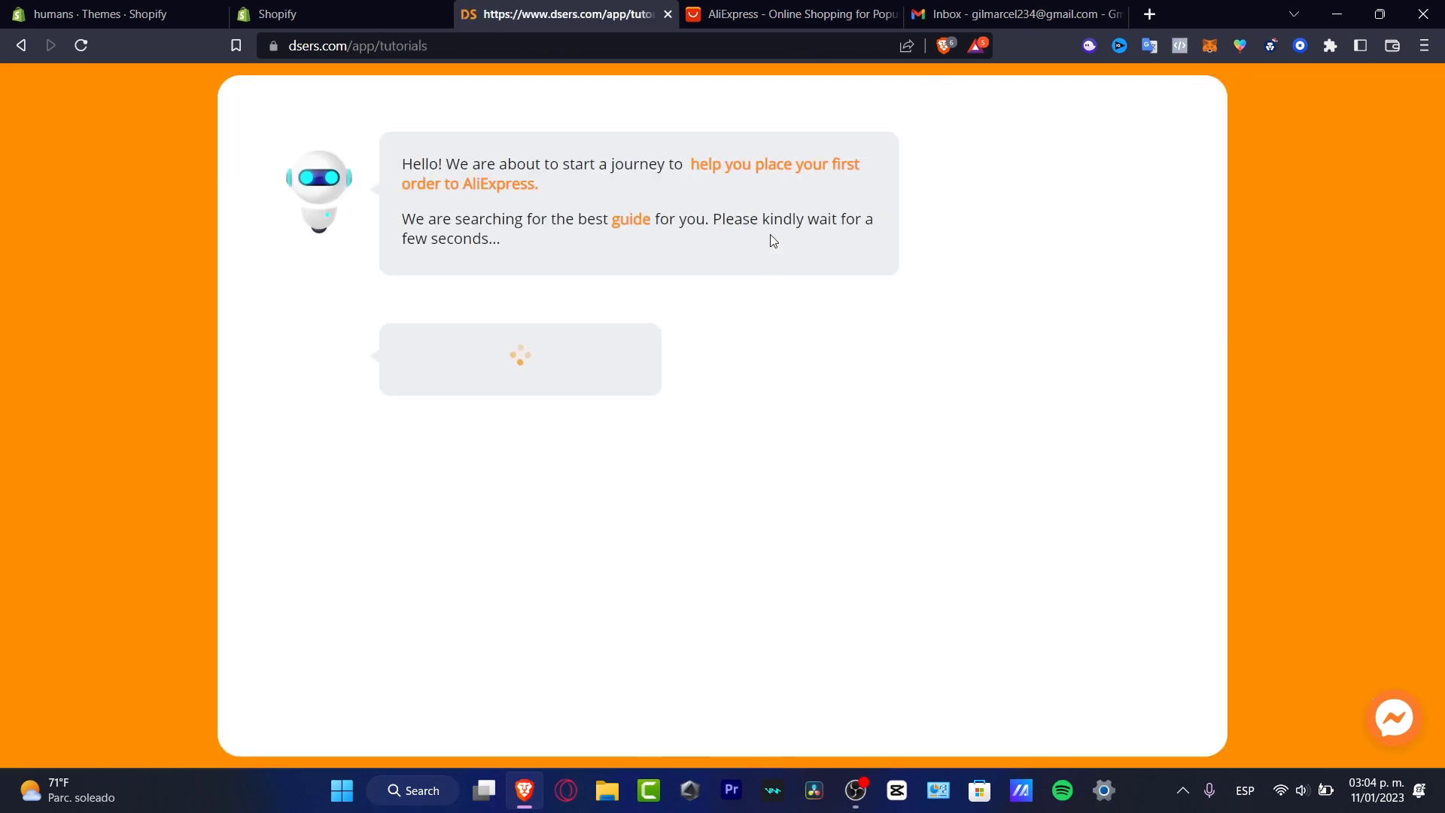
Check DSers under Shopify's Apps and sales channels settings, go Home, then return to DSers.
{"action": "left_click", "coordinate": [361, 12]}
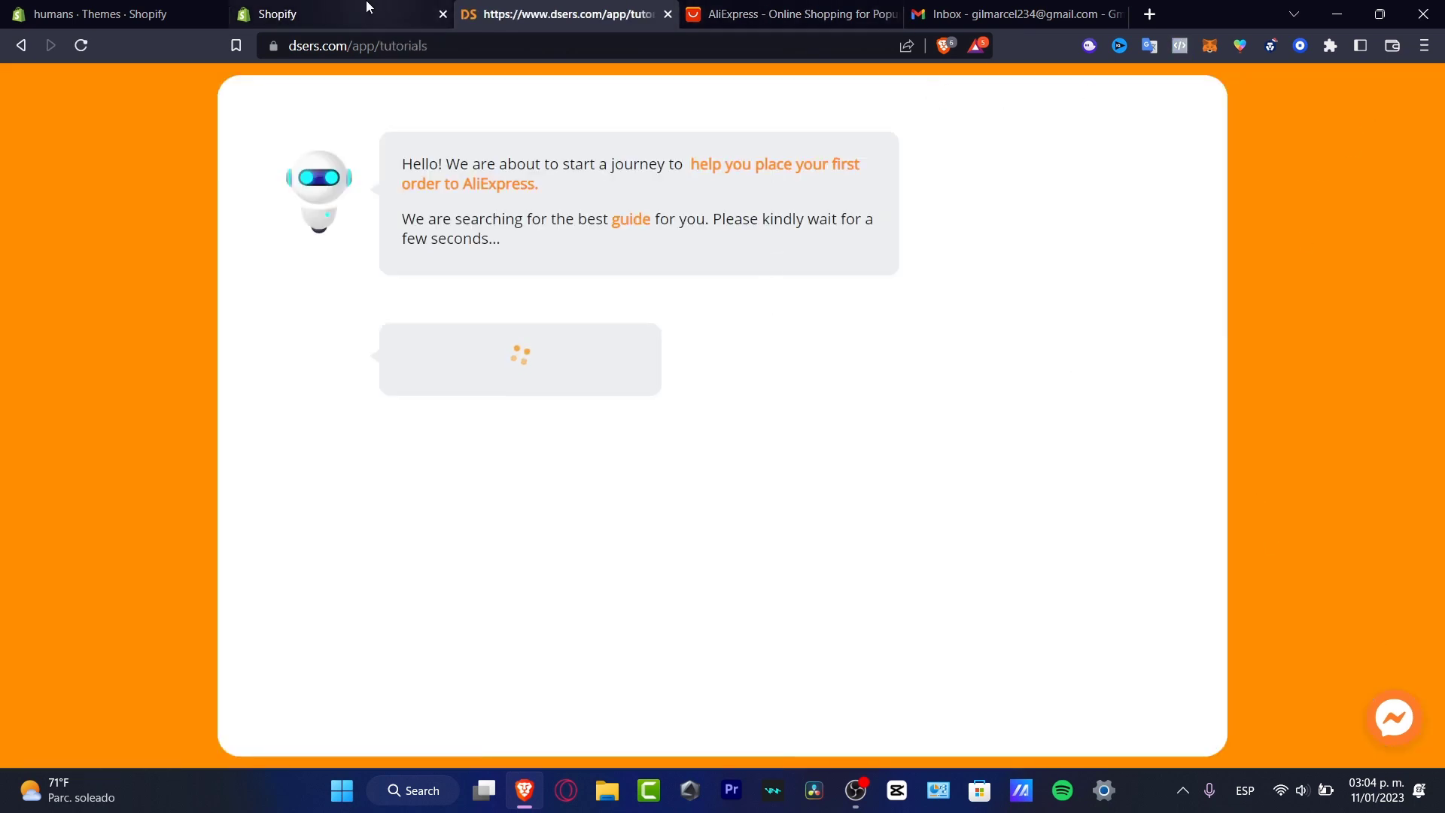
{"action": "left_click", "coordinate": [543, 16]}
{"action": "left_click", "coordinate": [386, 18]}
{"action": "left_click", "coordinate": [526, 15]}
{"action": "left_click", "coordinate": [368, 15]}
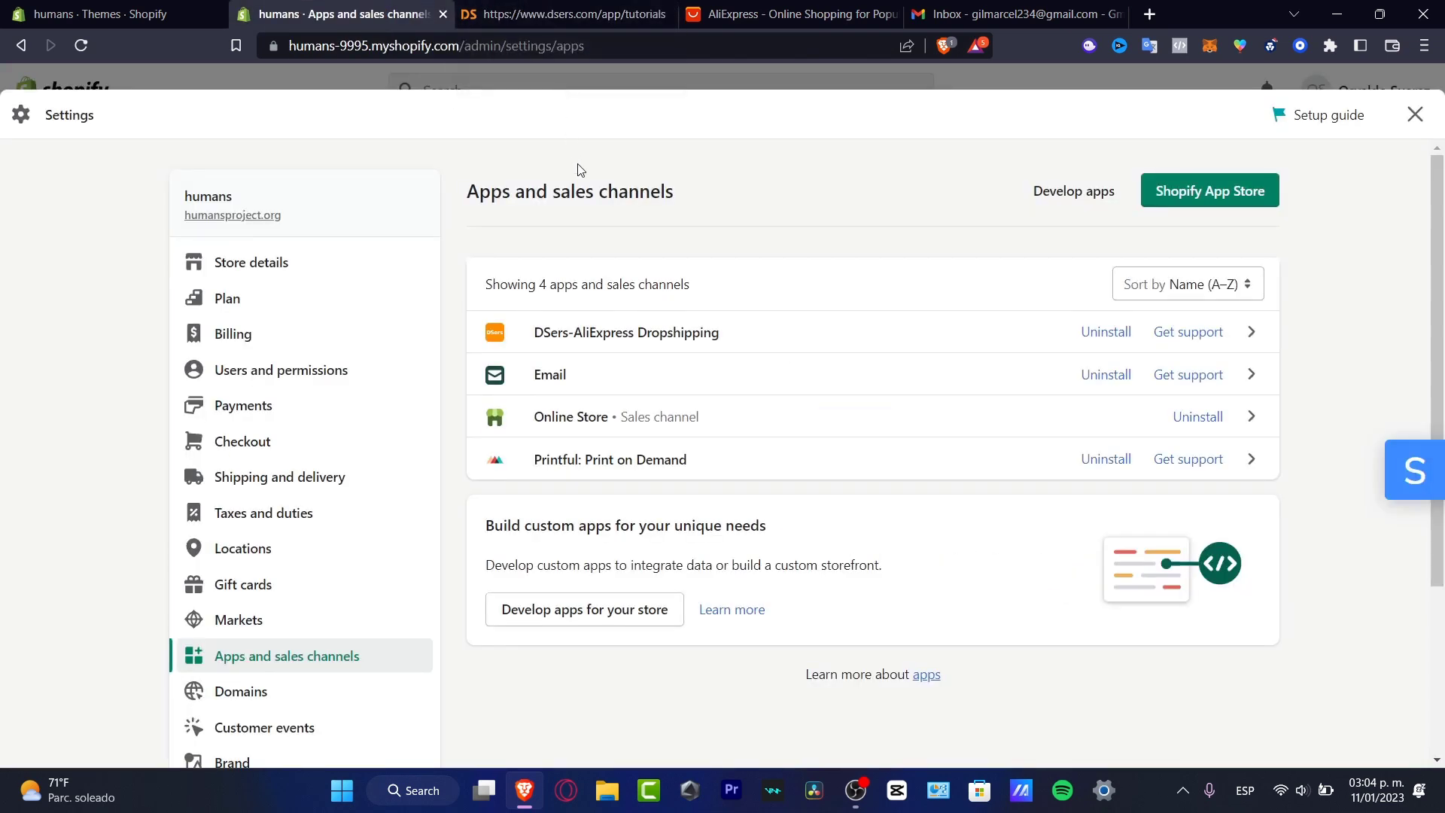
{"action": "left_click", "coordinate": [1414, 114]}
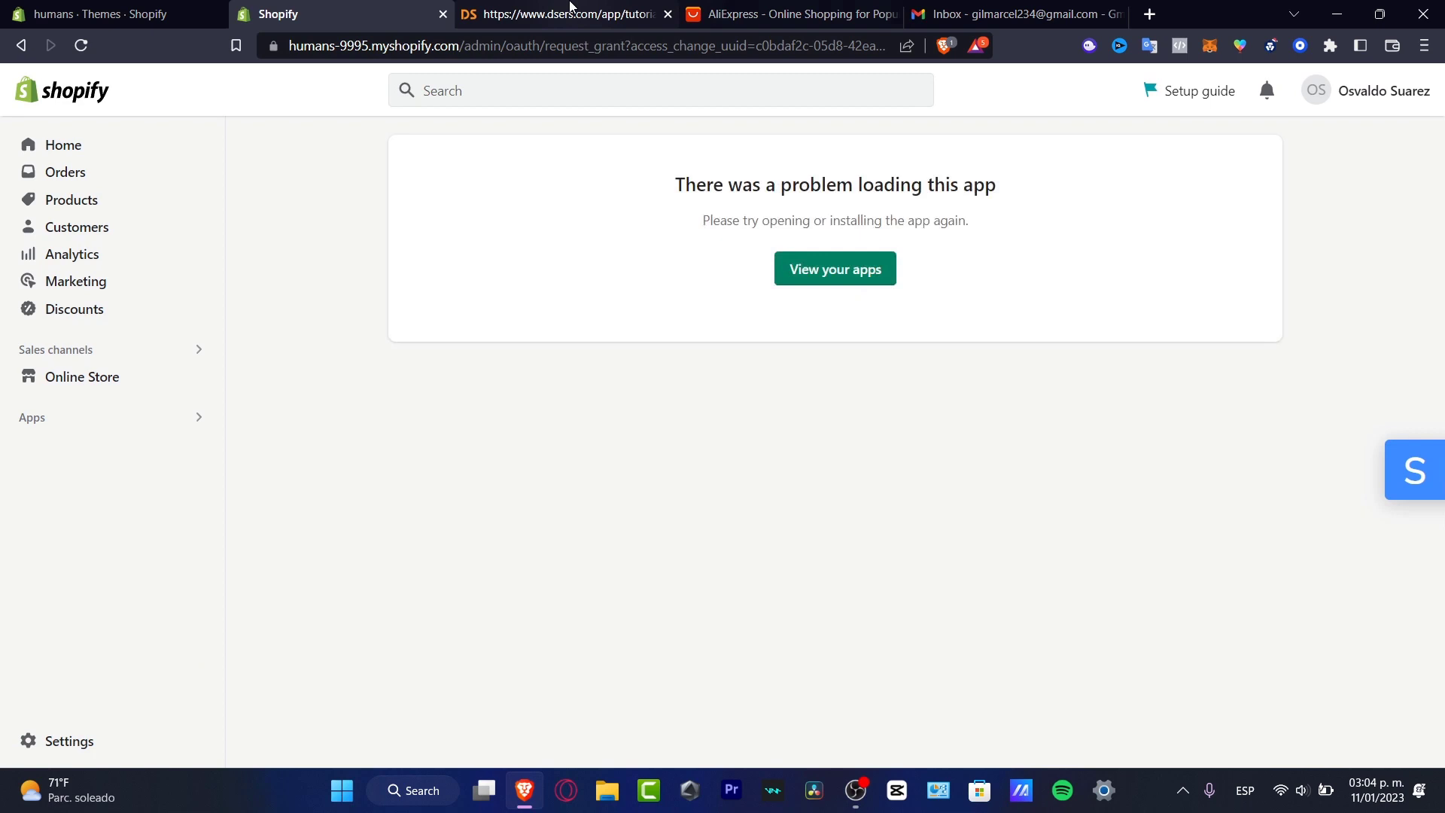
{"action": "left_click", "coordinate": [91, 152]}
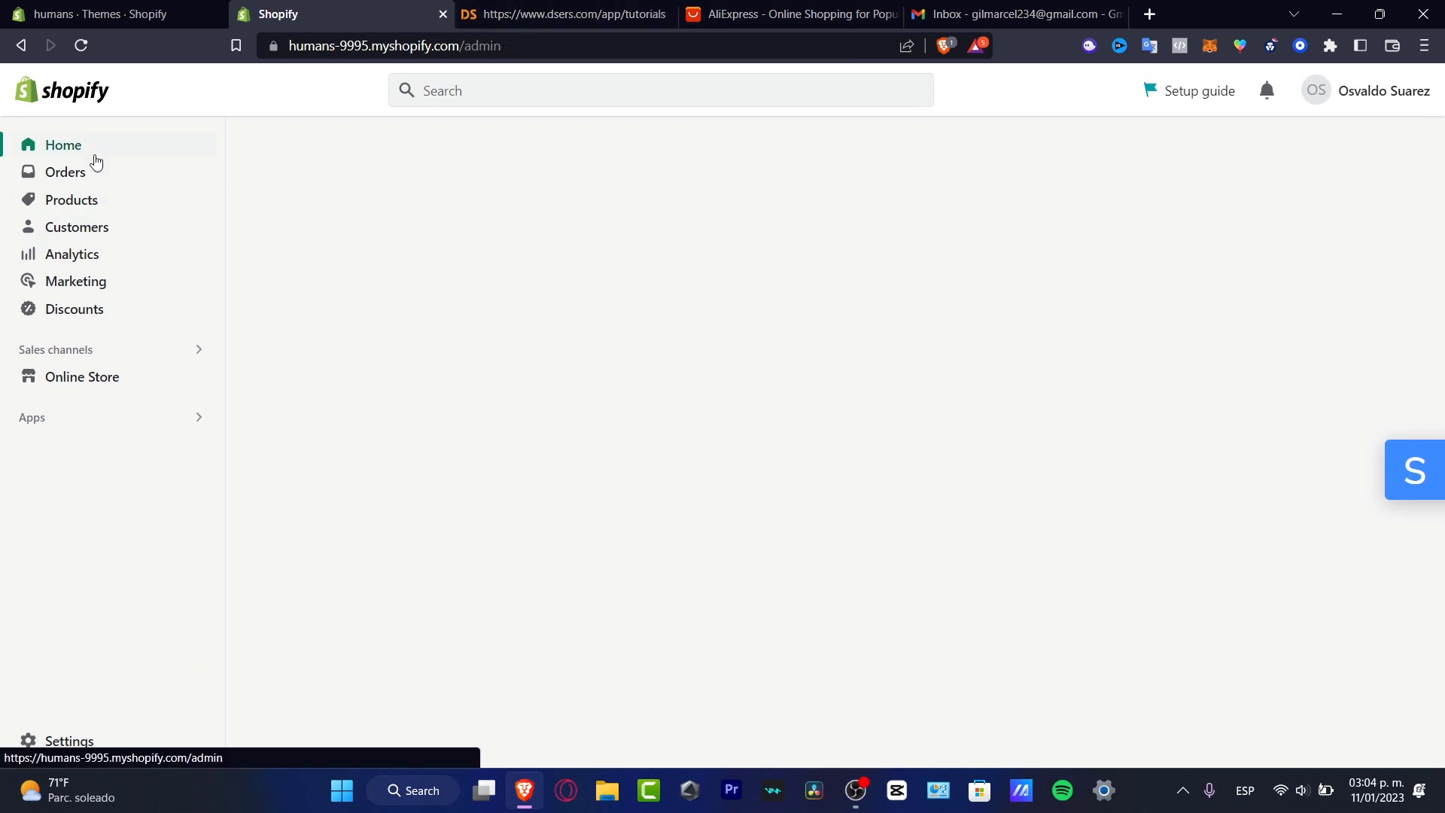
{"action": "left_click", "coordinate": [561, 13]}
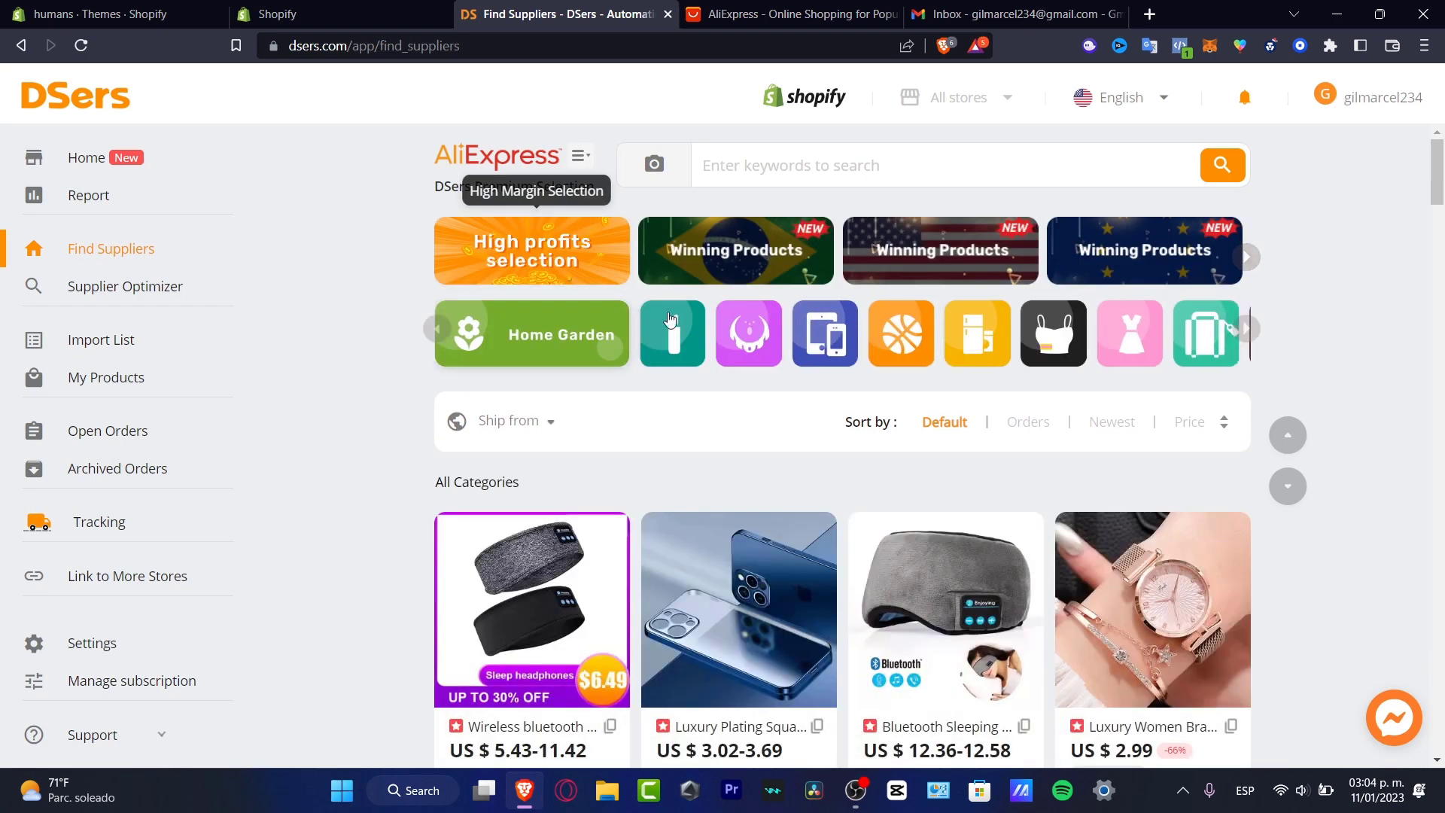
Add the black mesh-strap minimalist watch to the DSers import list.
{"action": "scroll", "coordinate": [1236, 360], "scroll_direction": "down", "scroll_amount": 3}
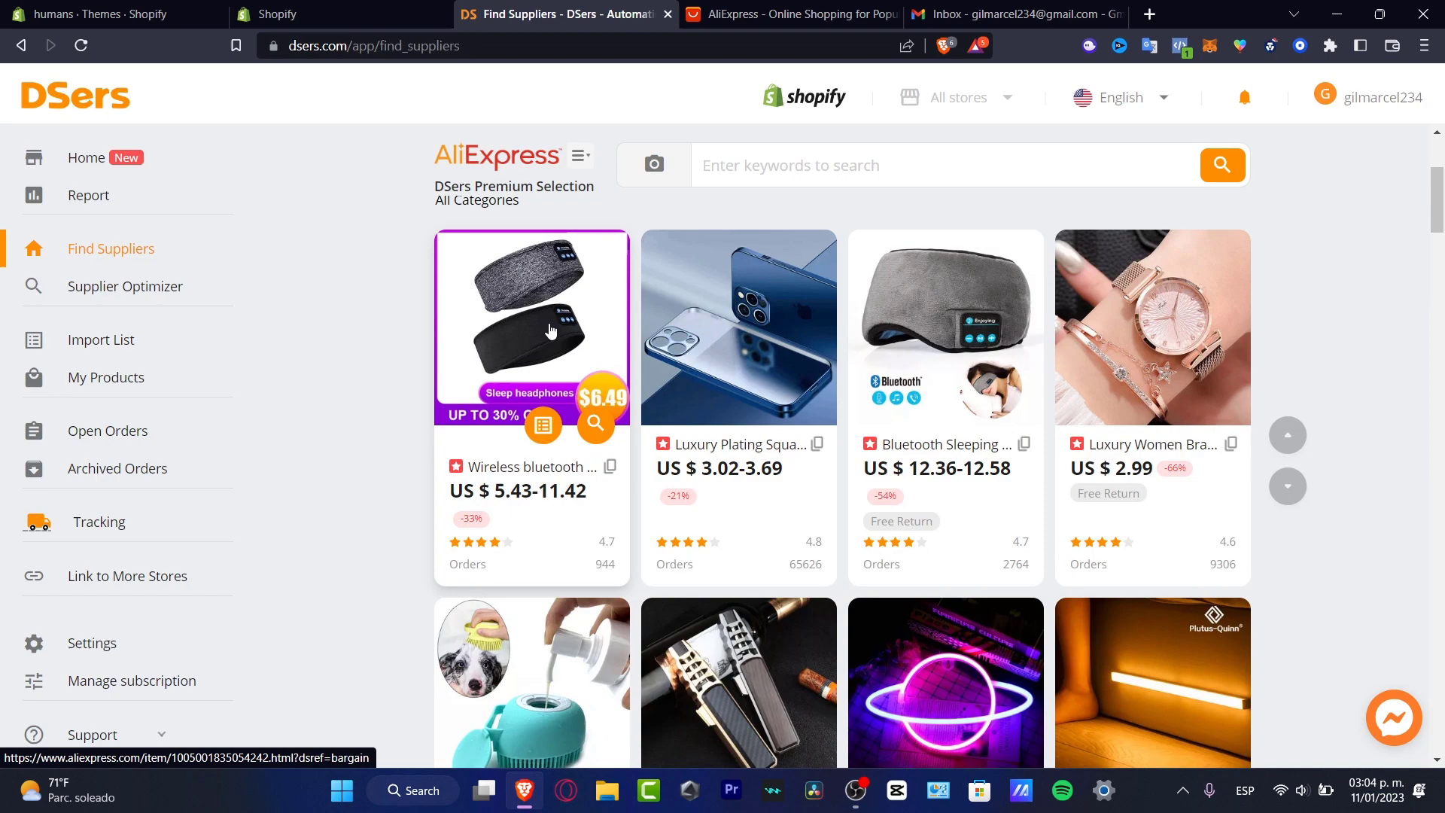
{"action": "scroll", "coordinate": [555, 334], "scroll_direction": "down", "scroll_amount": 3}
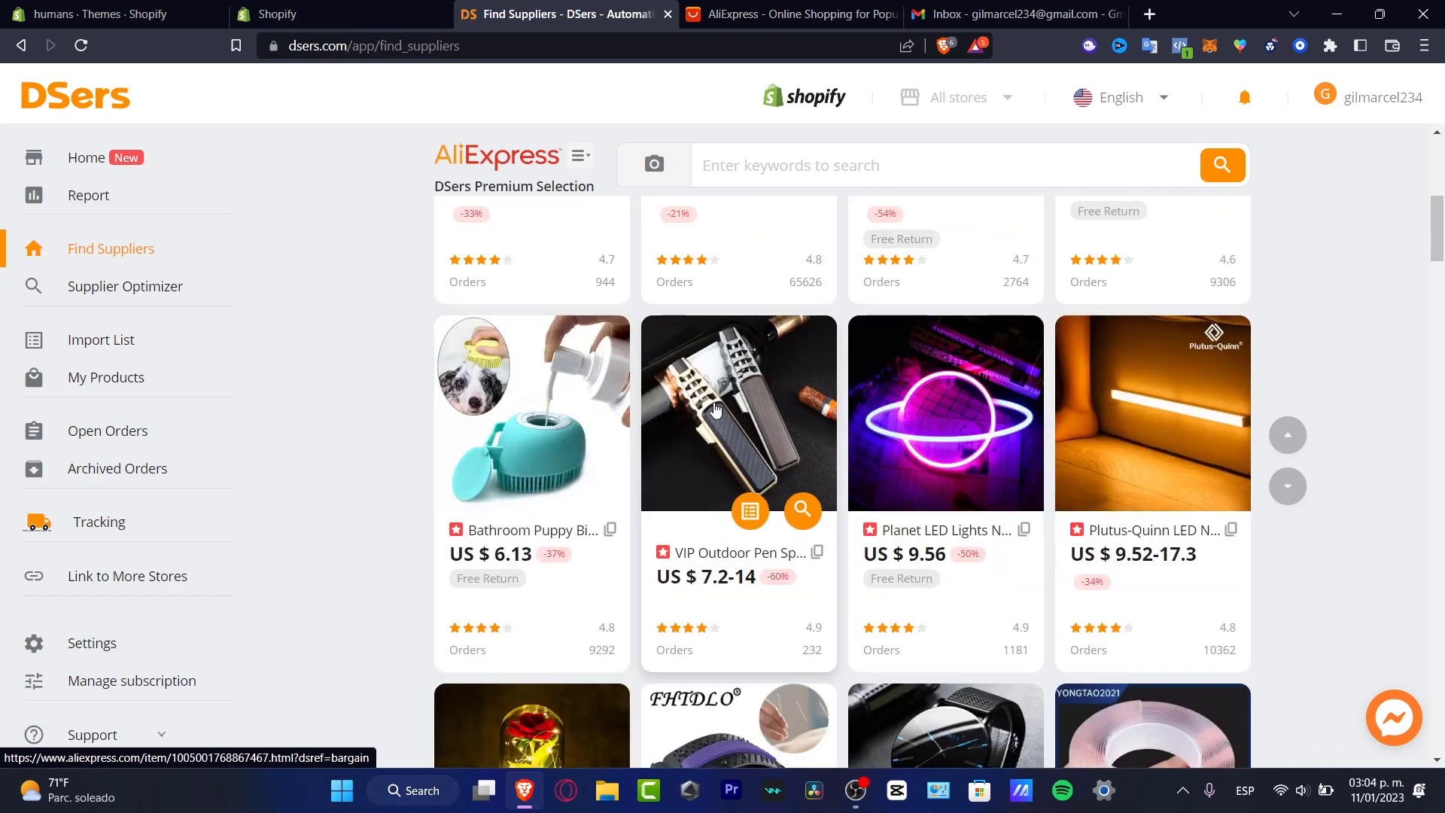
{"action": "scroll", "coordinate": [759, 398], "scroll_direction": "down", "scroll_amount": 3}
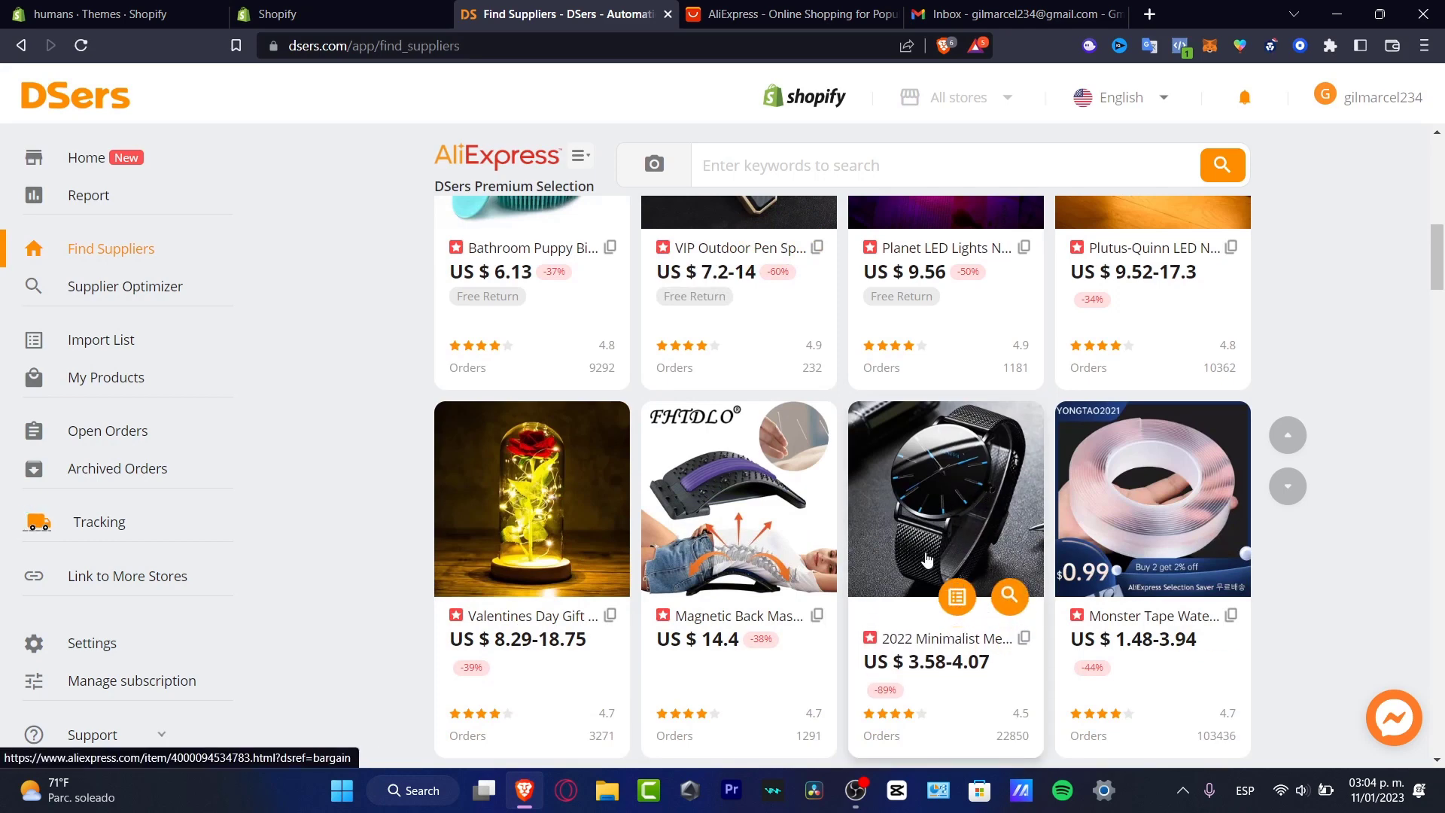
{"action": "left_click", "coordinate": [961, 602]}
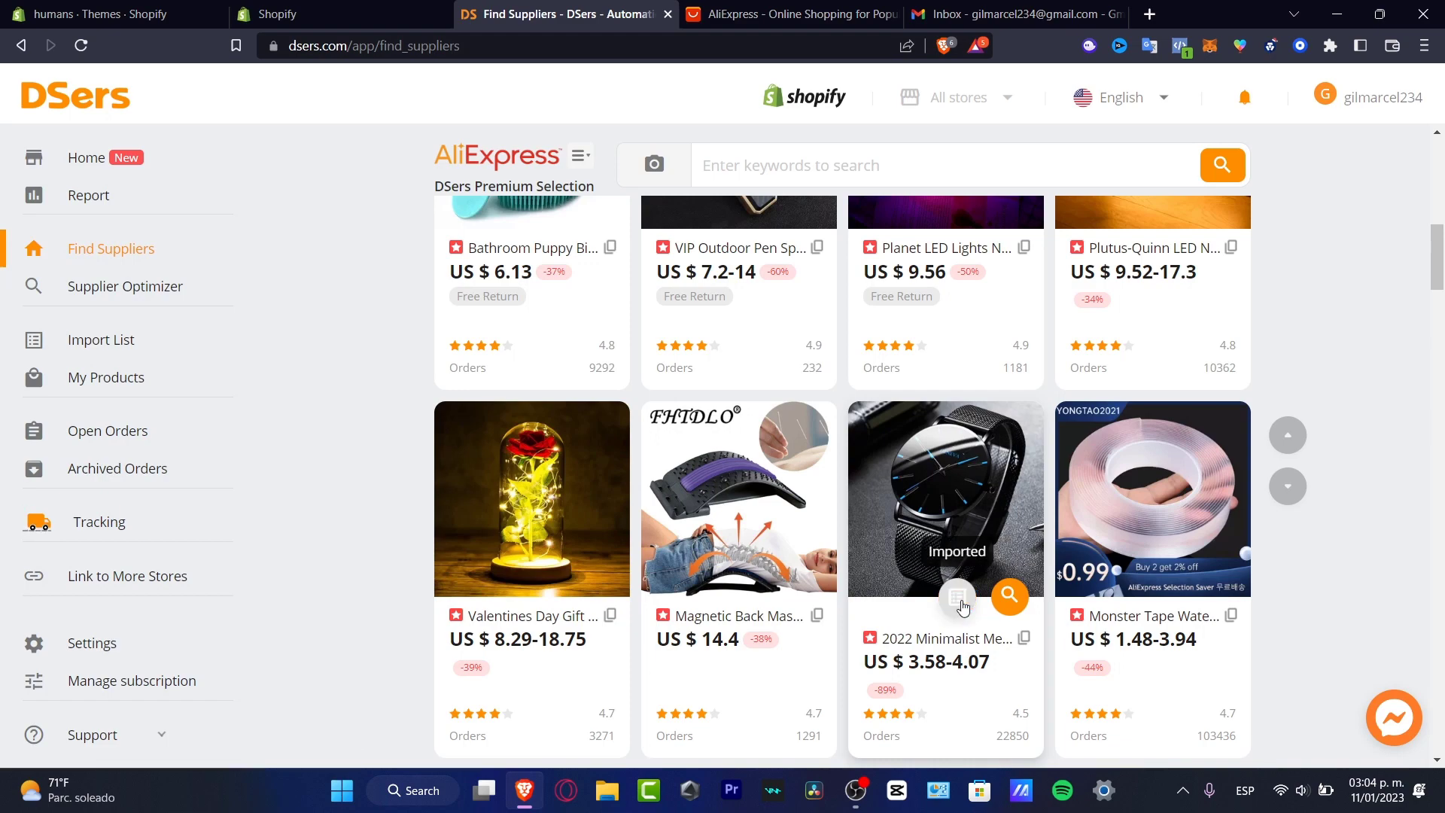
Open the Import List showing the watch at $2.98 ~ 3.39.
{"action": "scroll", "coordinate": [963, 602], "scroll_direction": "down", "scroll_amount": 5}
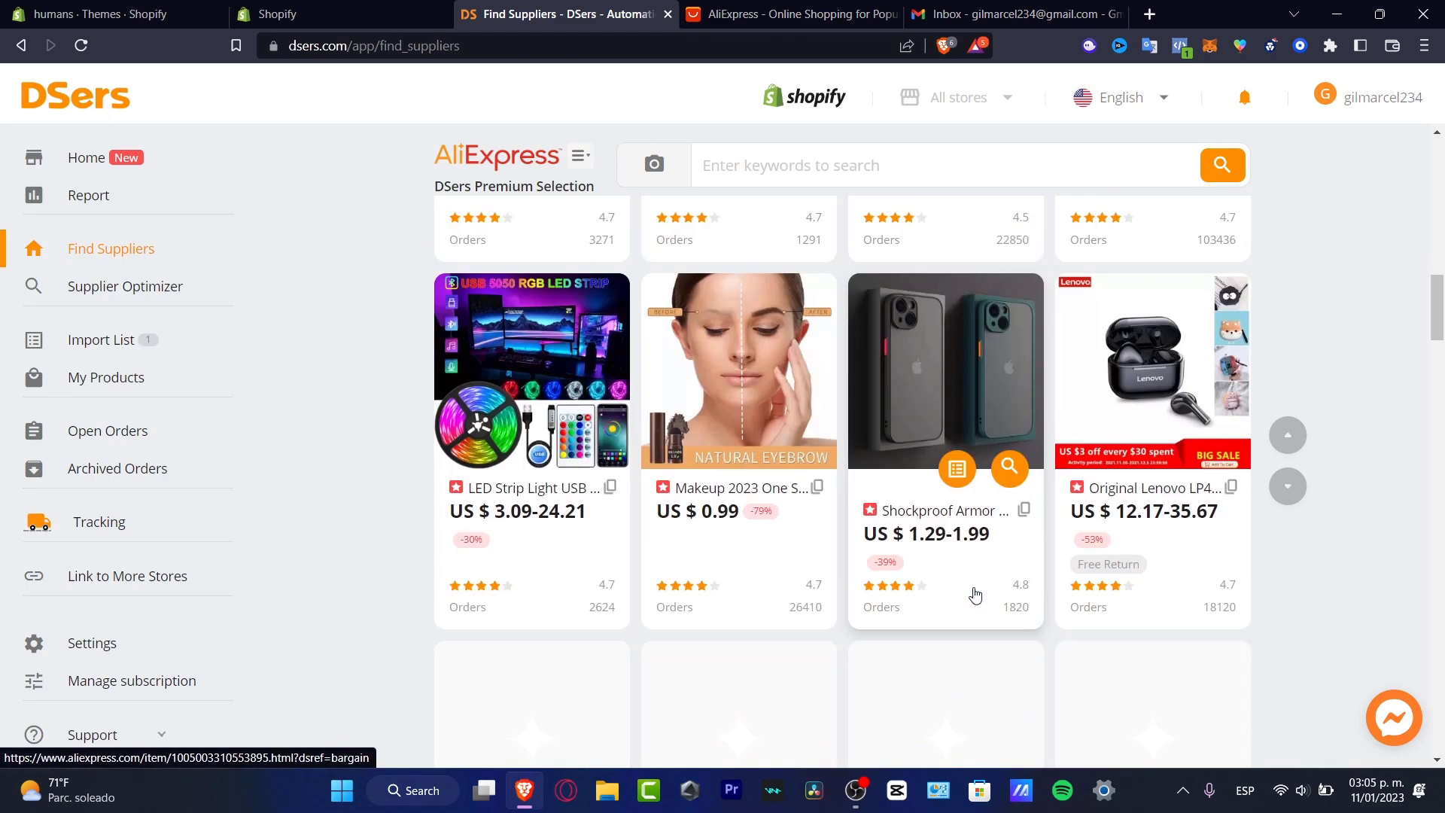
{"action": "scroll", "coordinate": [975, 595], "scroll_direction": "down", "scroll_amount": 8}
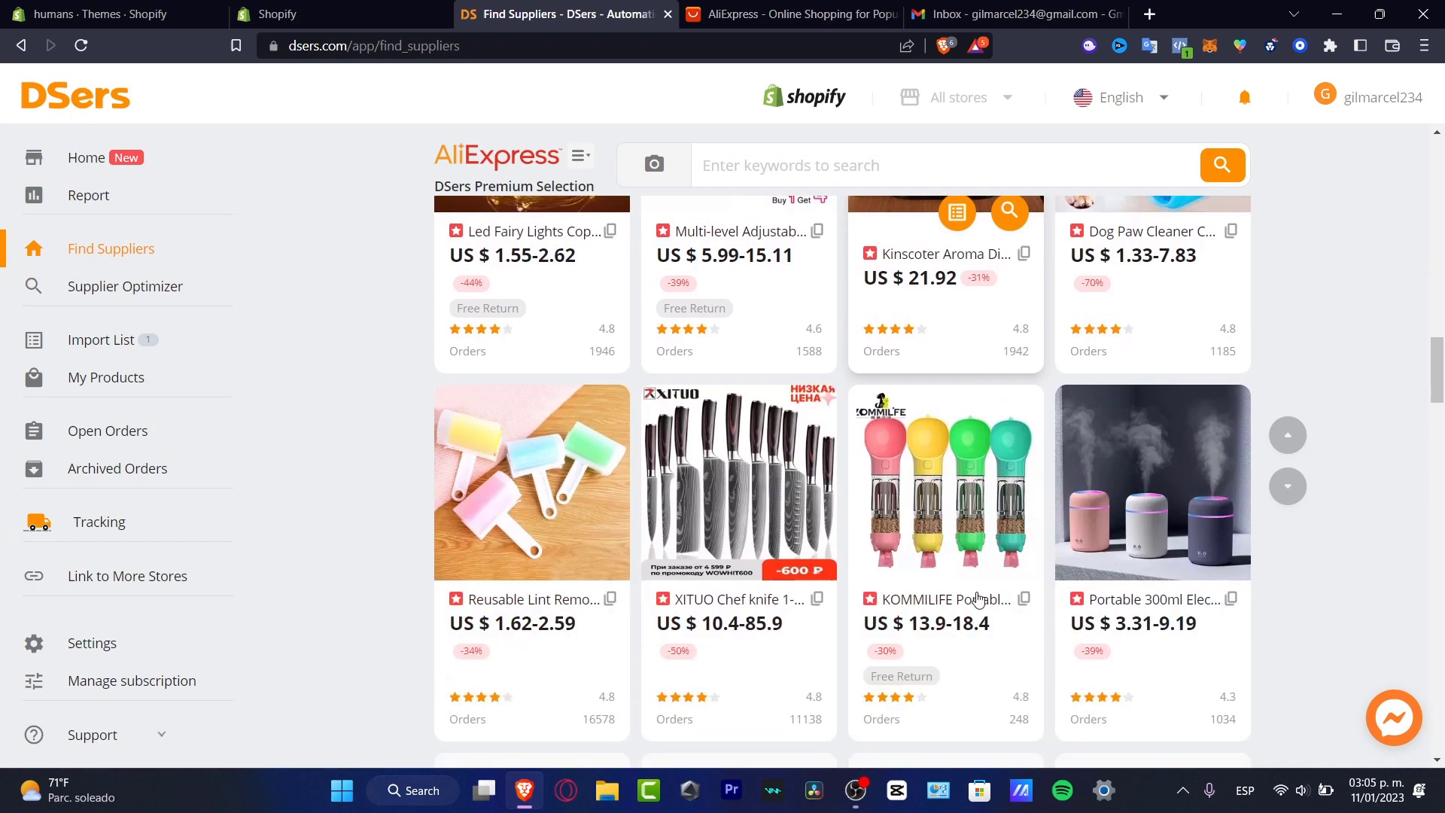
{"action": "scroll", "coordinate": [978, 594], "scroll_direction": "down", "scroll_amount": 8}
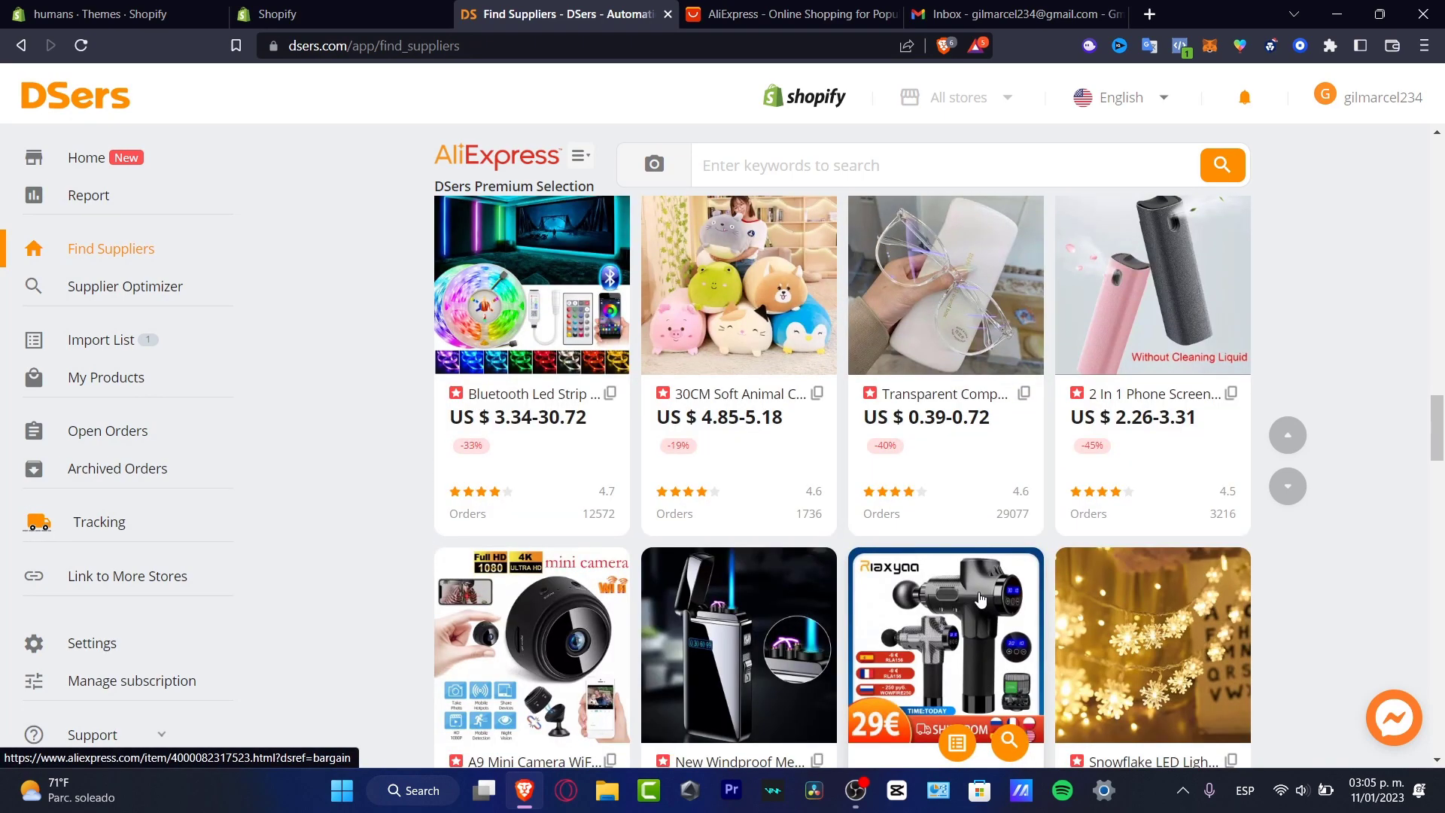
{"action": "scroll", "coordinate": [971, 593], "scroll_direction": "down", "scroll_amount": 3}
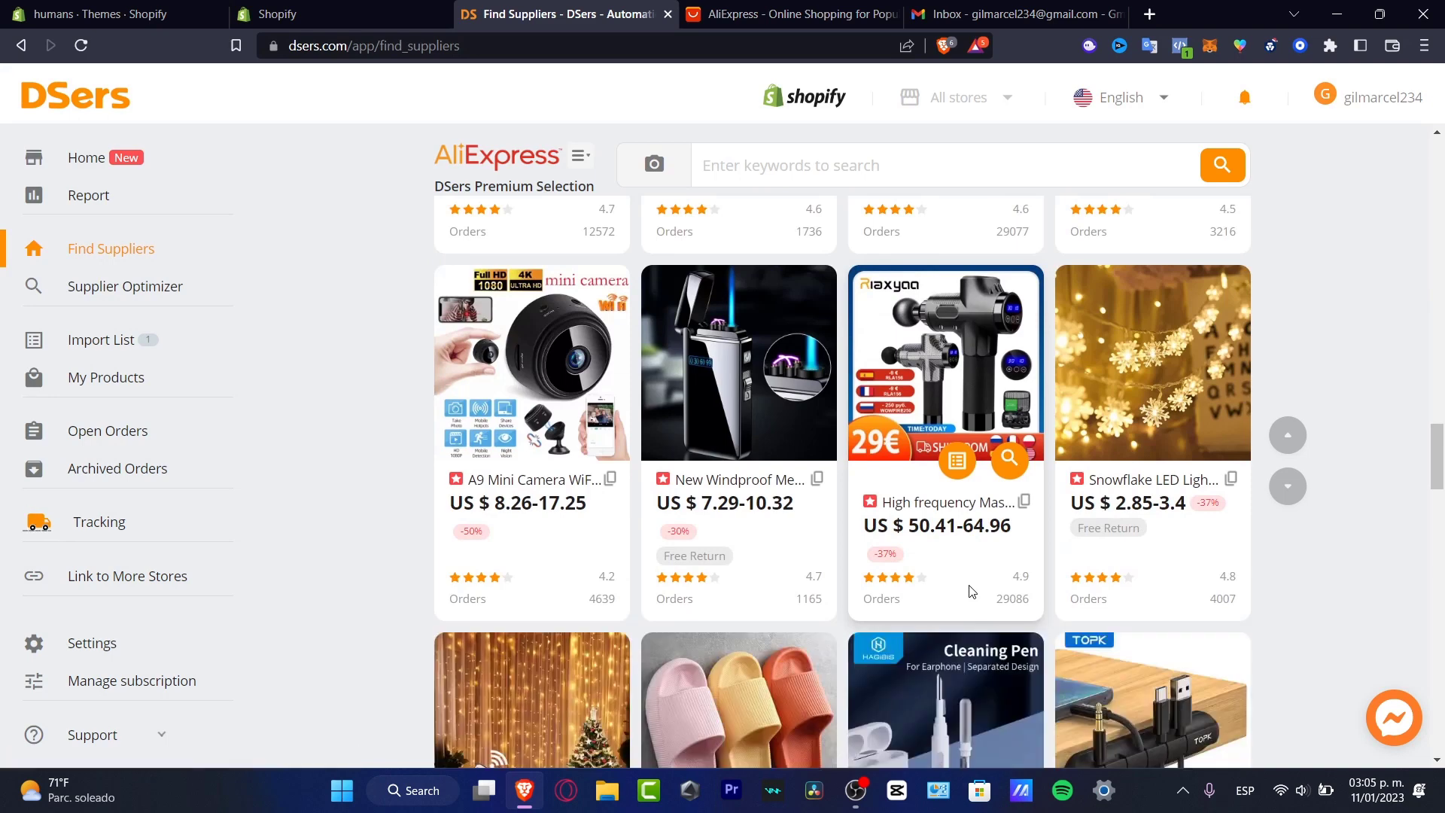
{"action": "scroll", "coordinate": [971, 591], "scroll_direction": "down", "scroll_amount": 3}
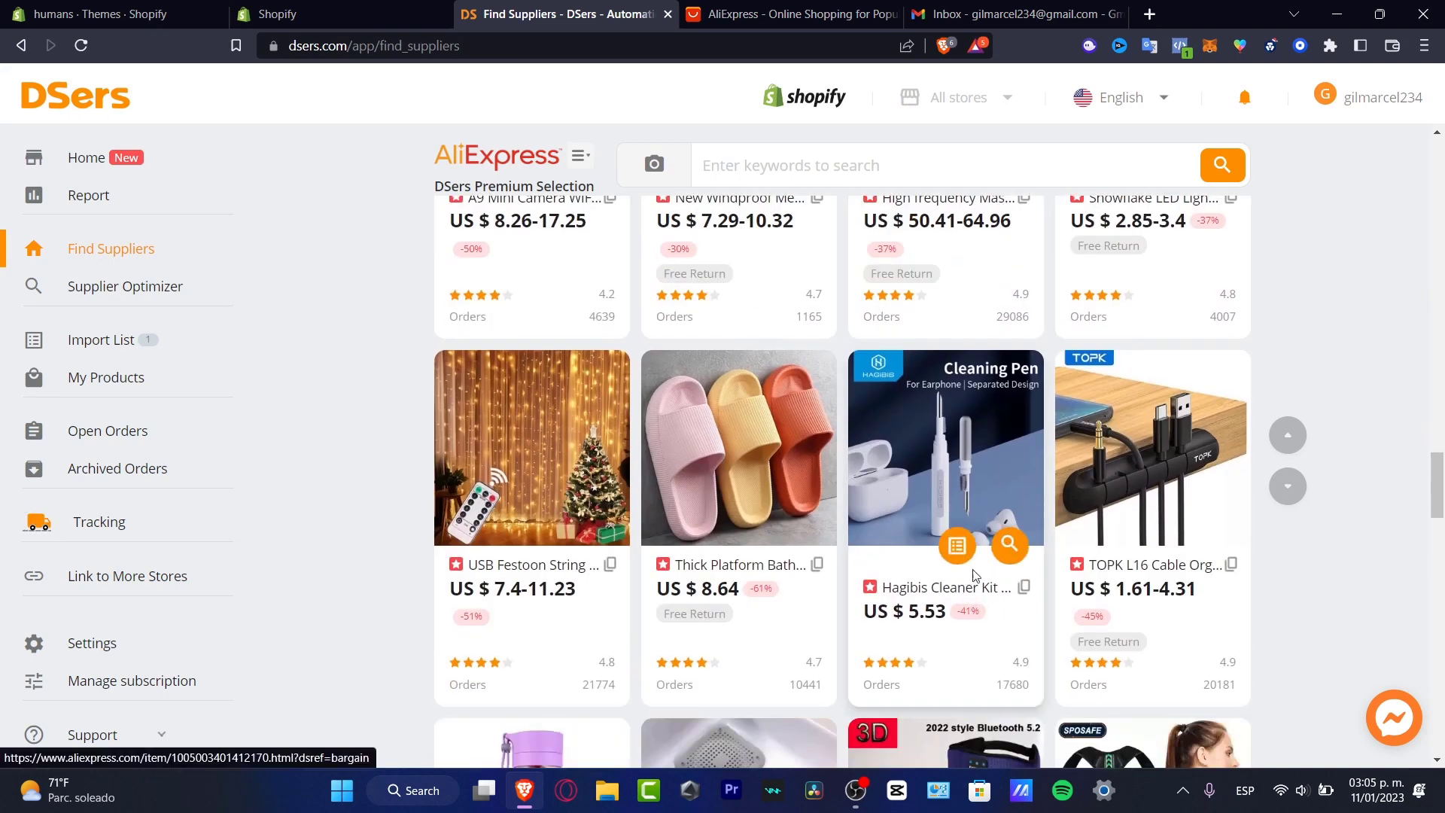
{"action": "scroll", "coordinate": [1014, 442], "scroll_direction": "down", "scroll_amount": 3}
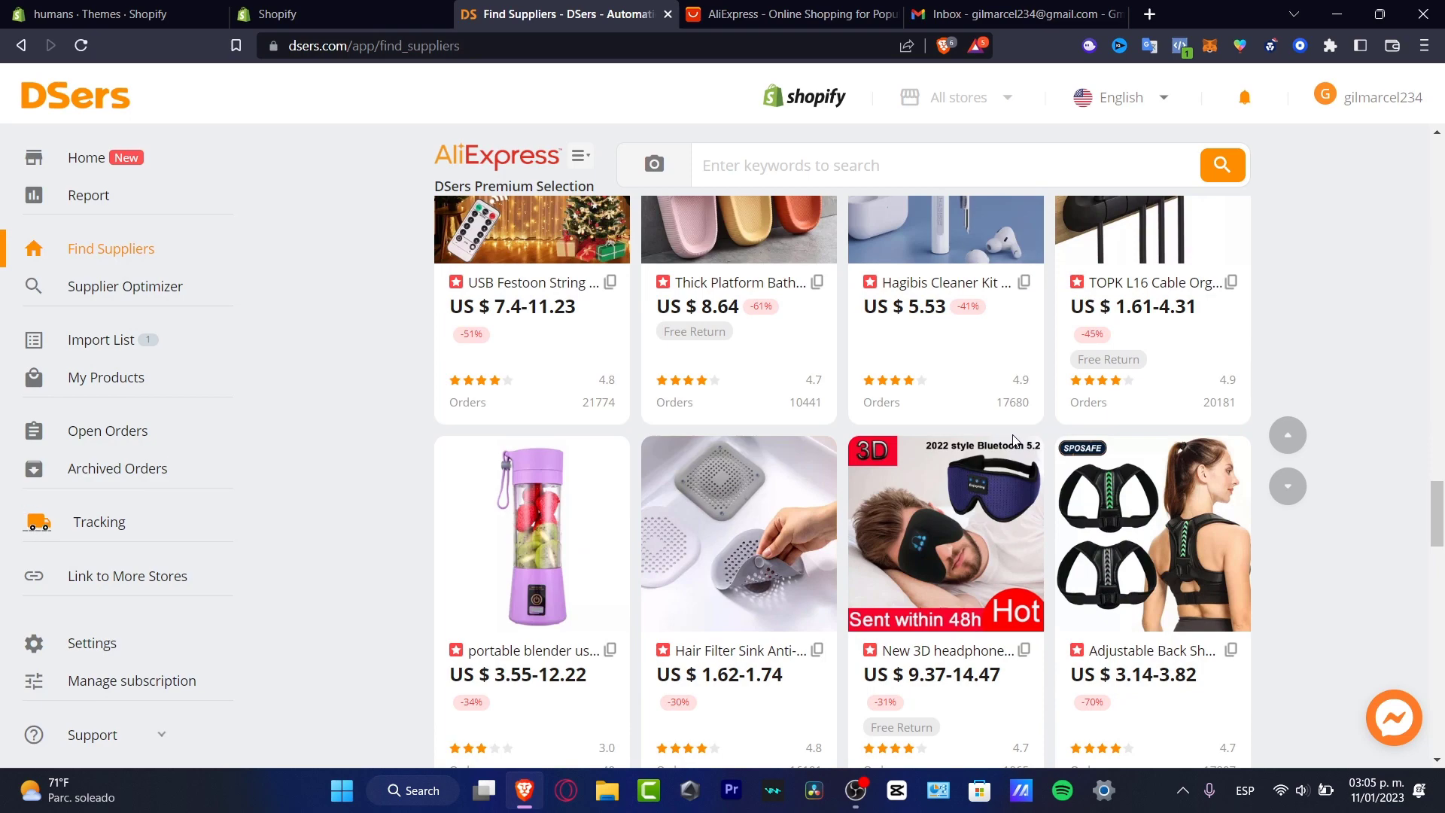
{"action": "scroll", "coordinate": [1014, 442], "scroll_direction": "down", "scroll_amount": 3}
{"action": "scroll", "coordinate": [1138, 493], "scroll_direction": "down", "scroll_amount": 2}
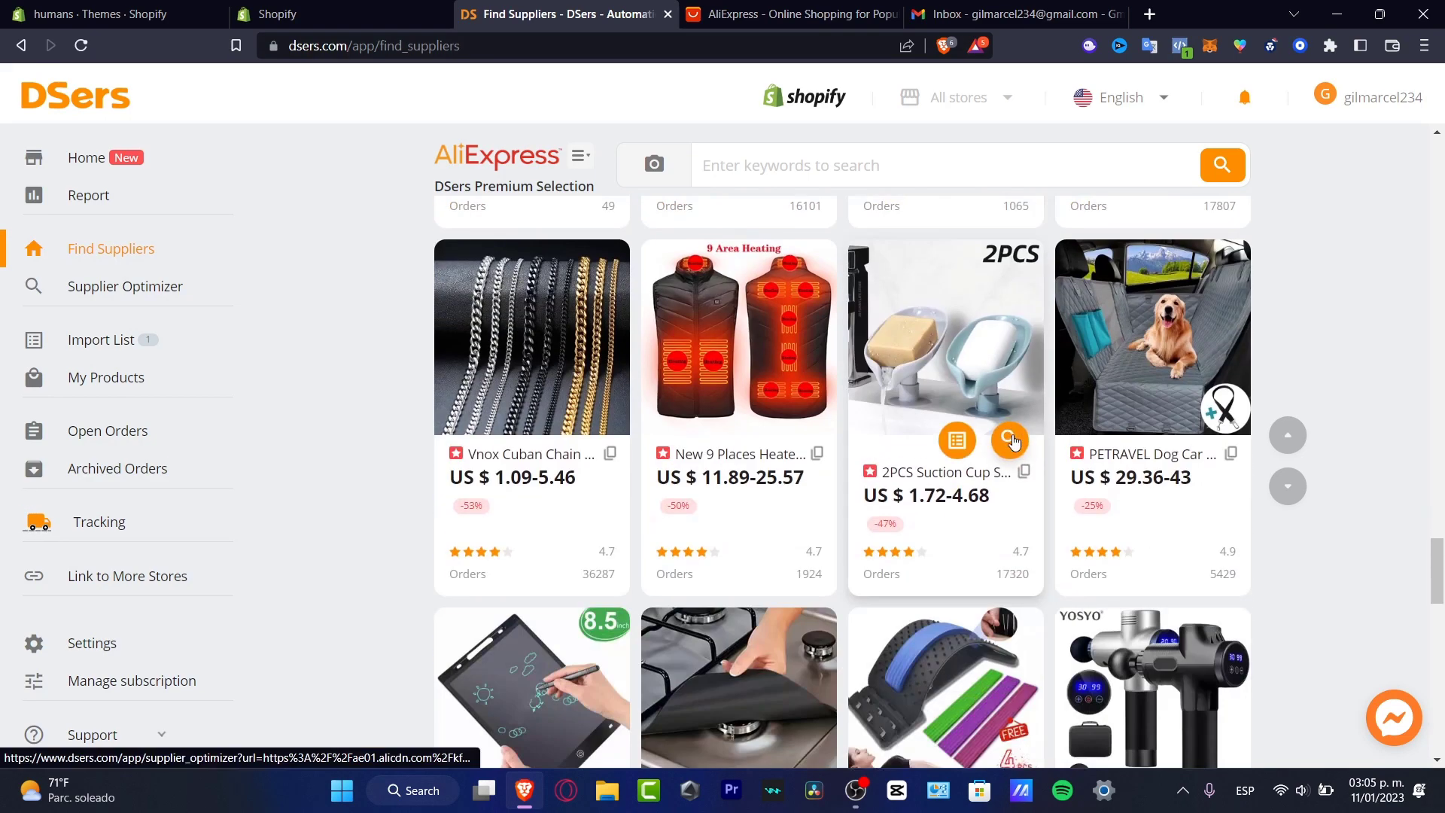
{"action": "scroll", "coordinate": [968, 475], "scroll_direction": "down", "scroll_amount": 3}
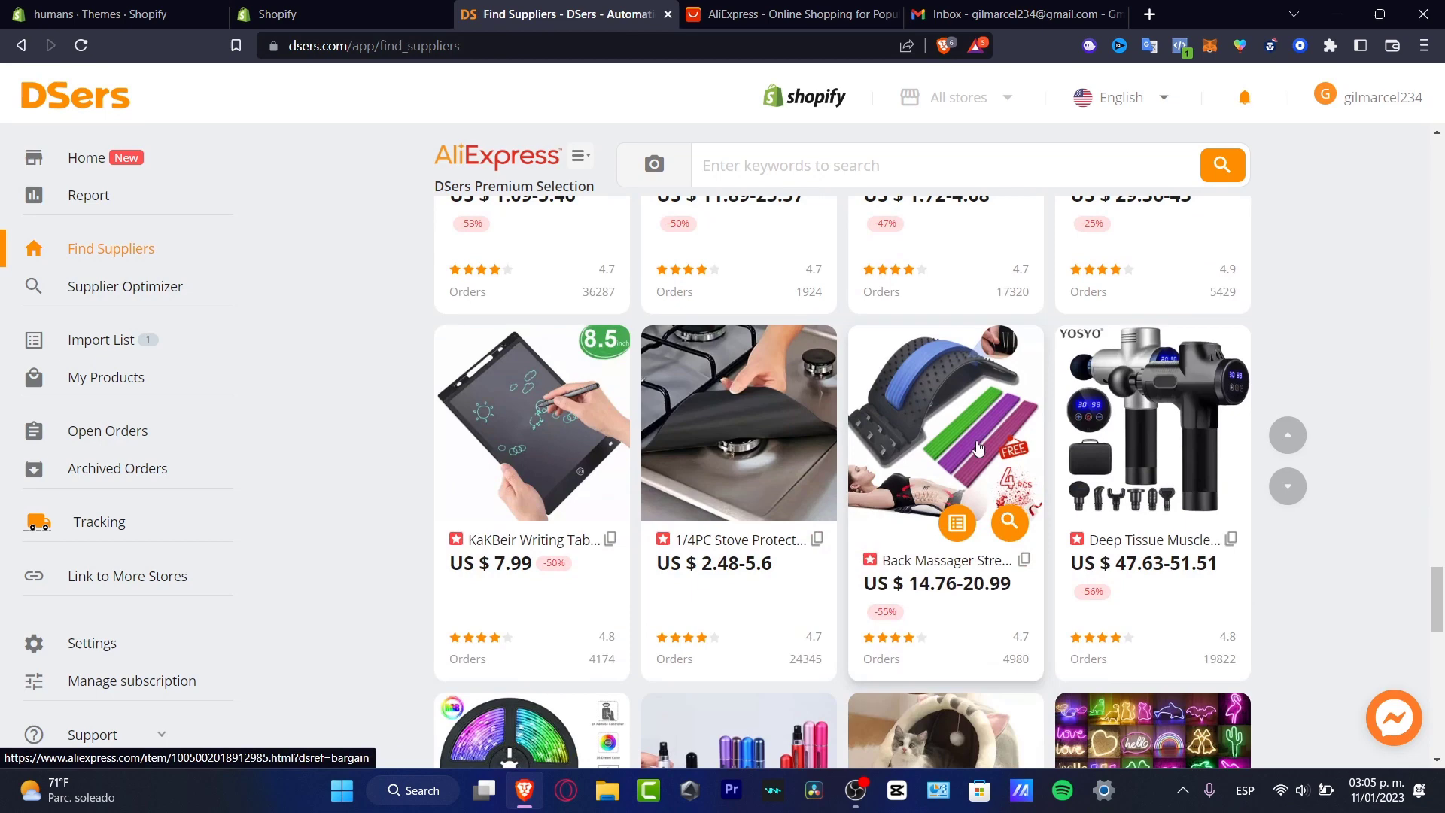
{"action": "scroll", "coordinate": [968, 476], "scroll_direction": "down", "scroll_amount": 3}
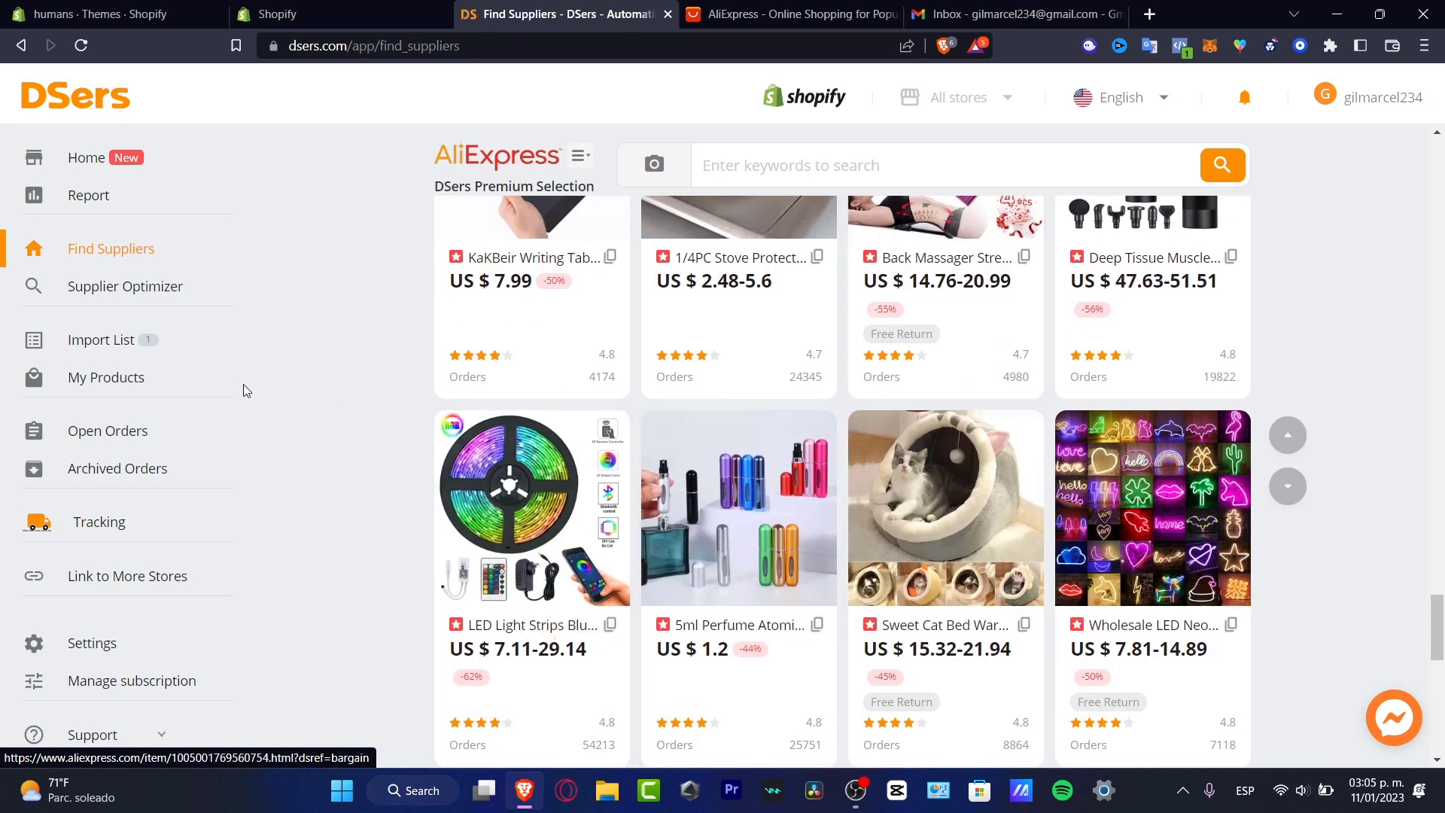
{"action": "left_click", "coordinate": [133, 351]}
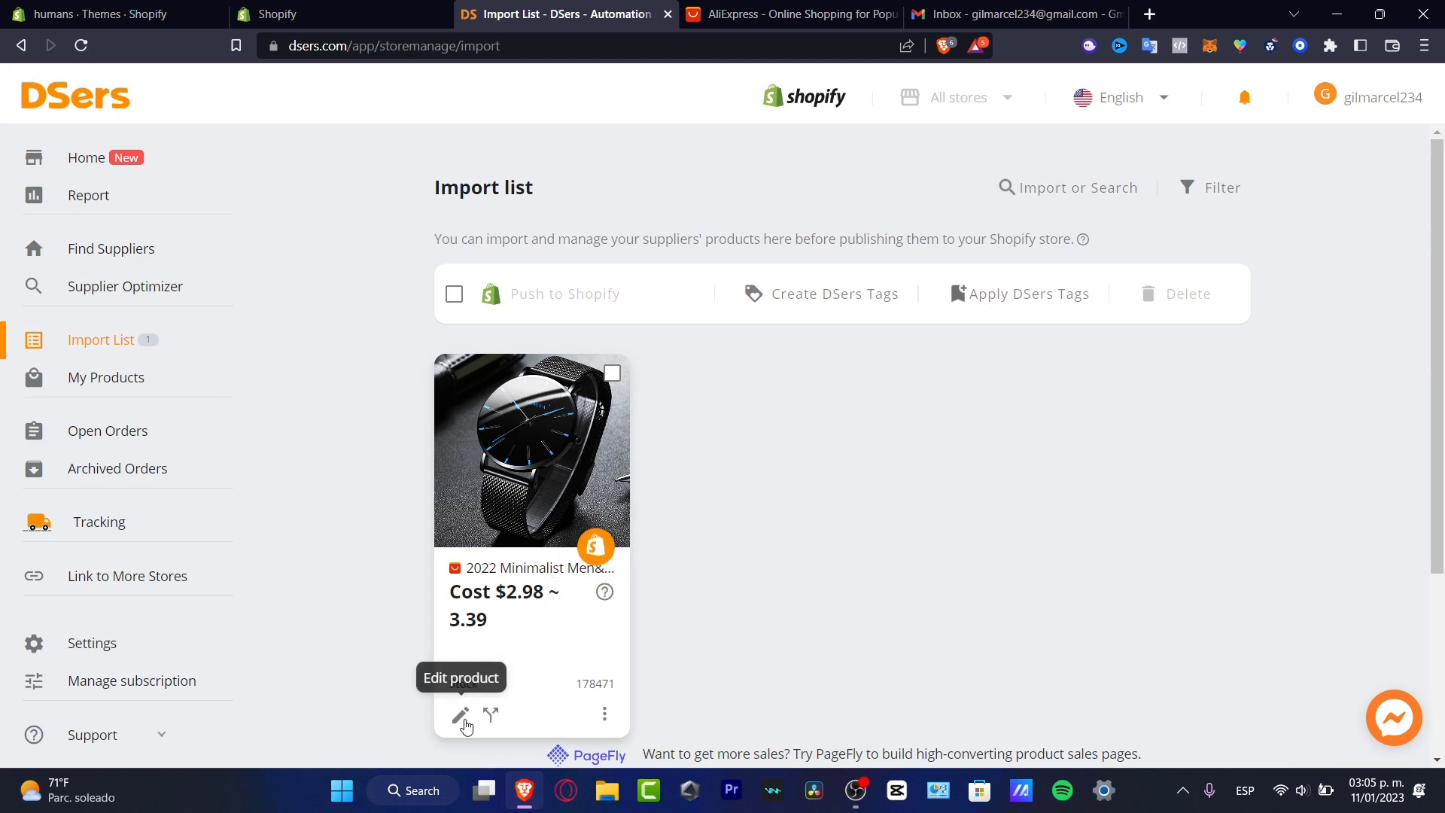
Retitle the watch starting 'Minimalistic', dropping 'Simple Men Business' and 'Quartz Watch relogio masculino'.
{"action": "left_click", "coordinate": [461, 714]}
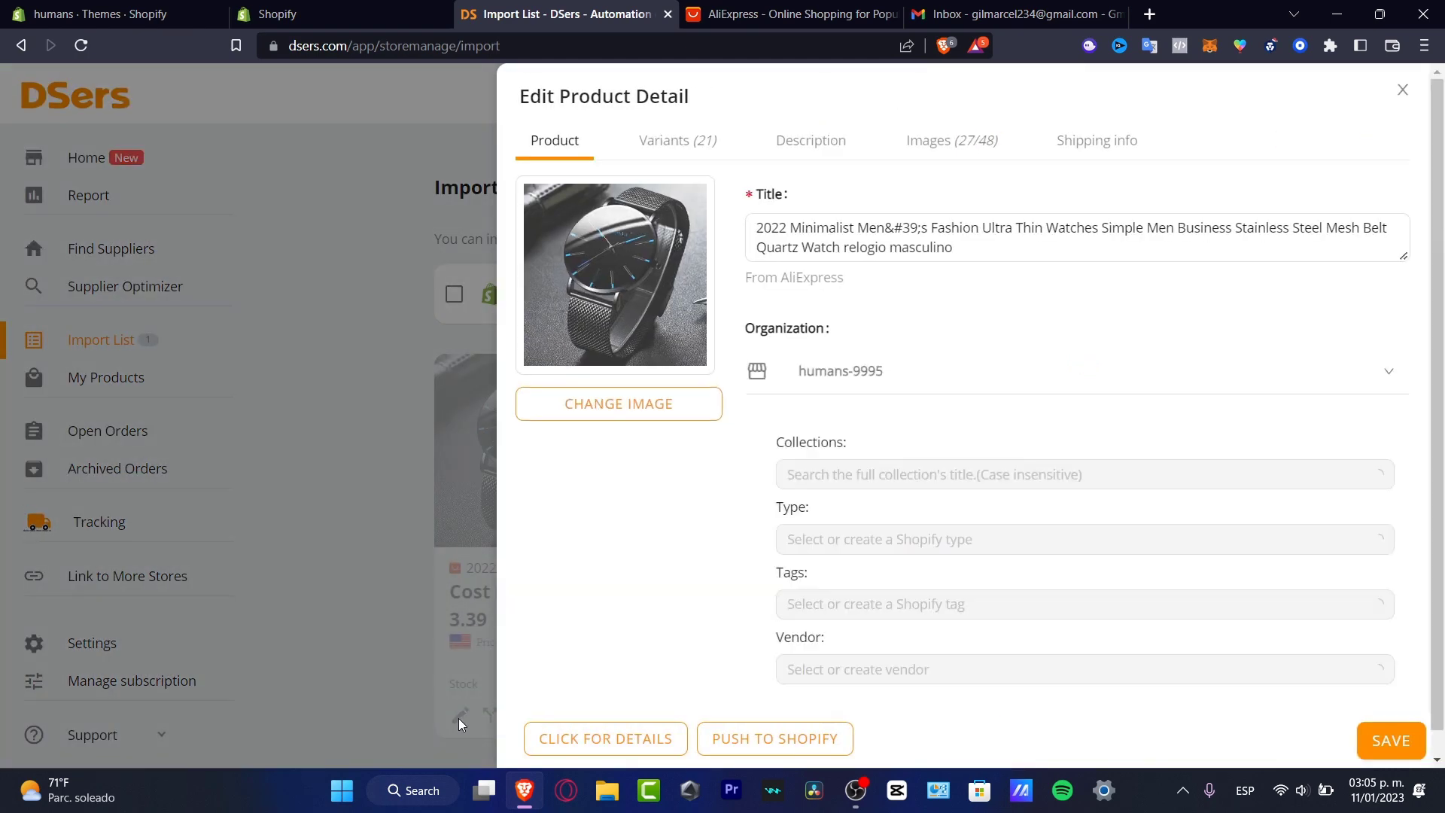
{"action": "left_click", "coordinate": [941, 230]}
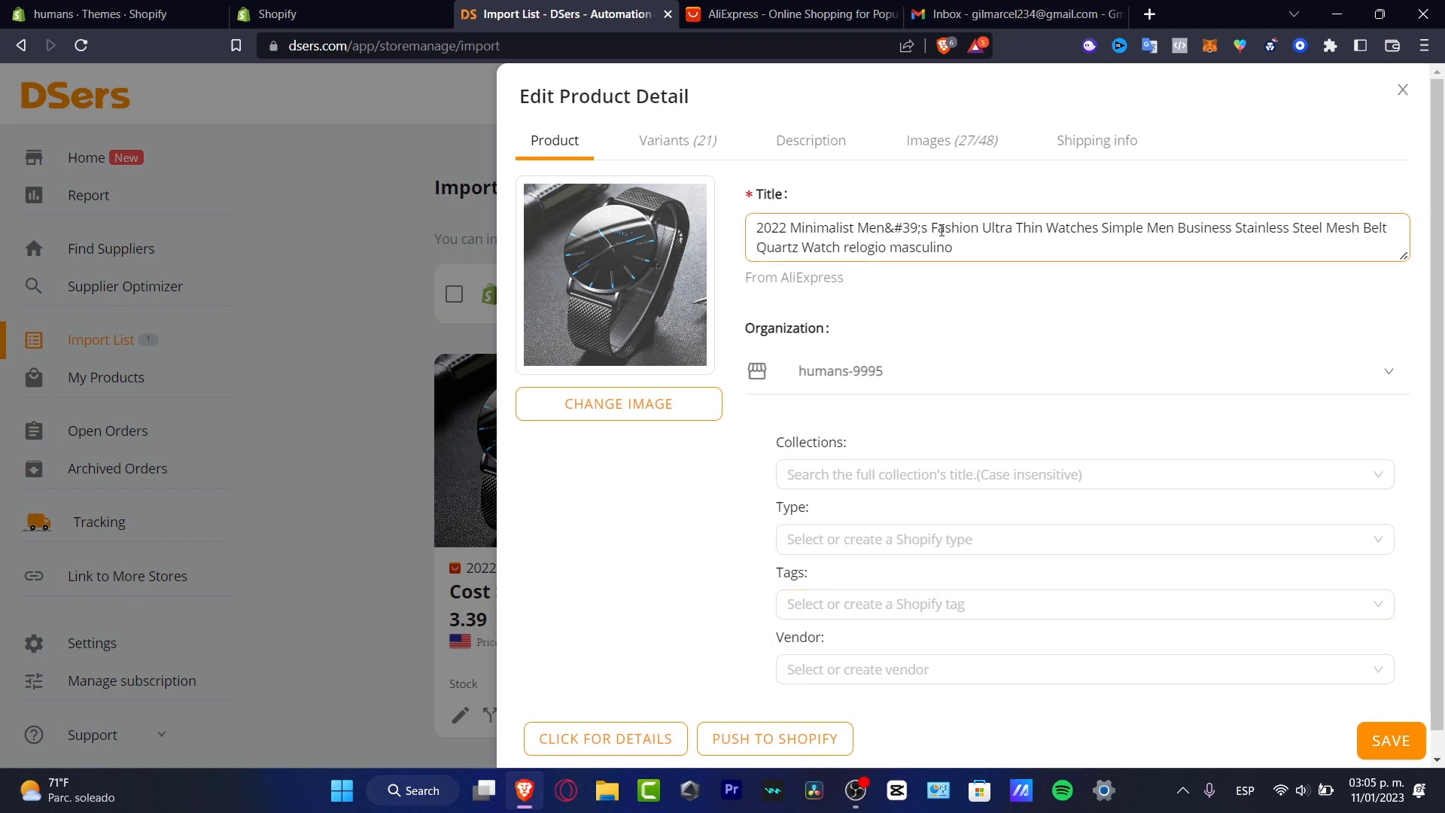
{"action": "left_click_drag", "start_coordinate": [933, 227], "coordinate": [729, 215]}
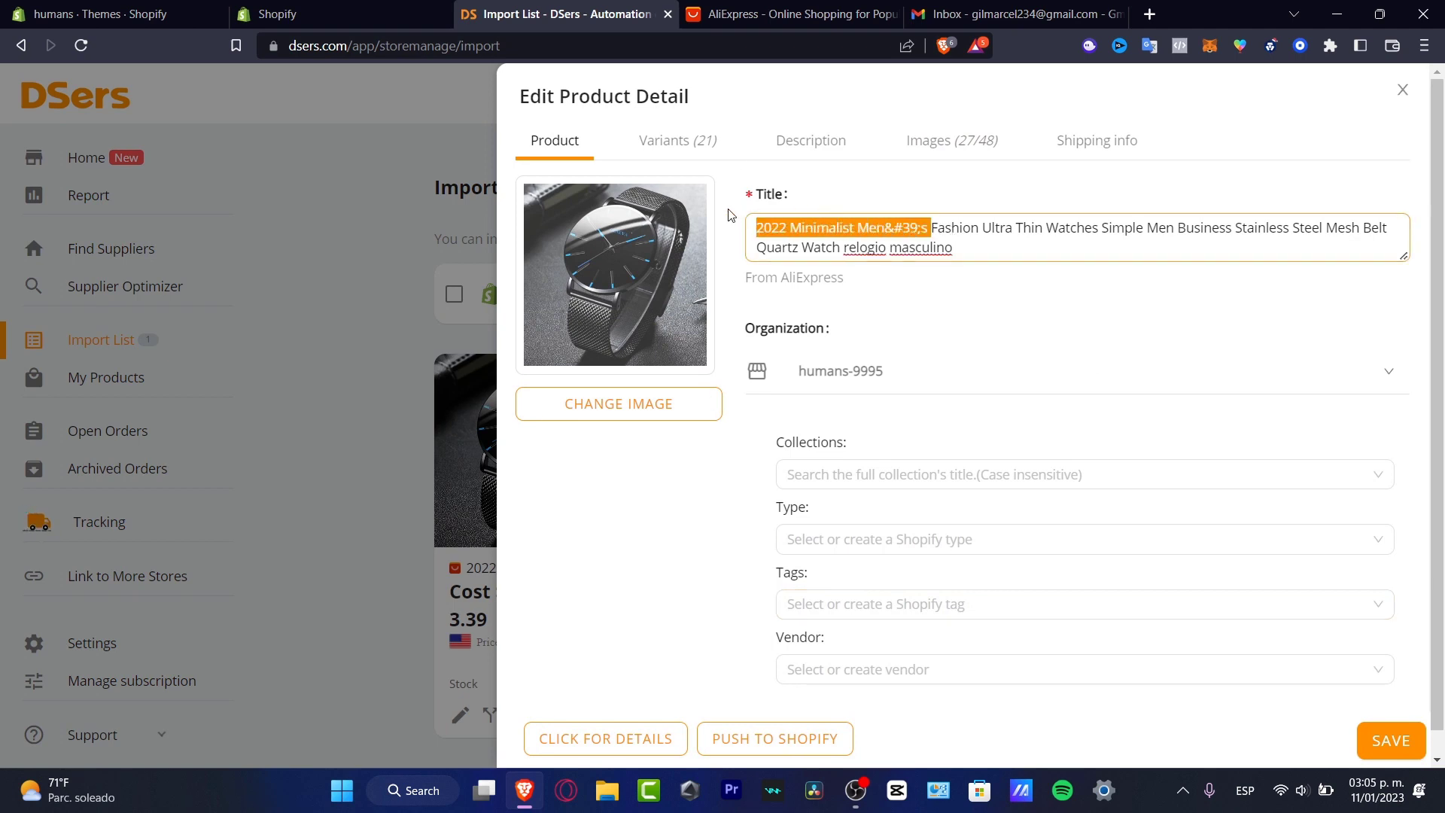
{"action": "type", "text": "Minim"}
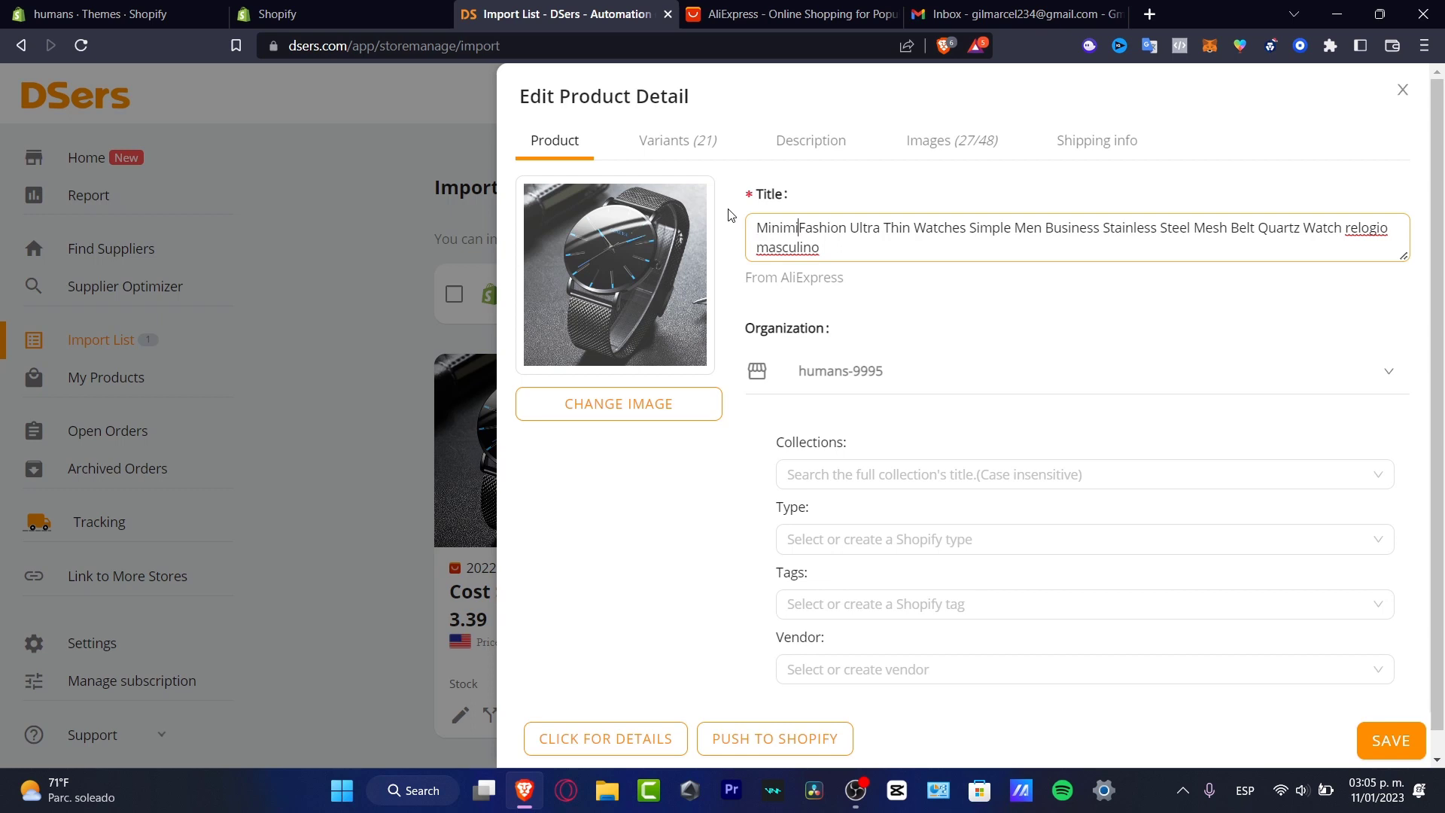
{"action": "type", "text": "al"}
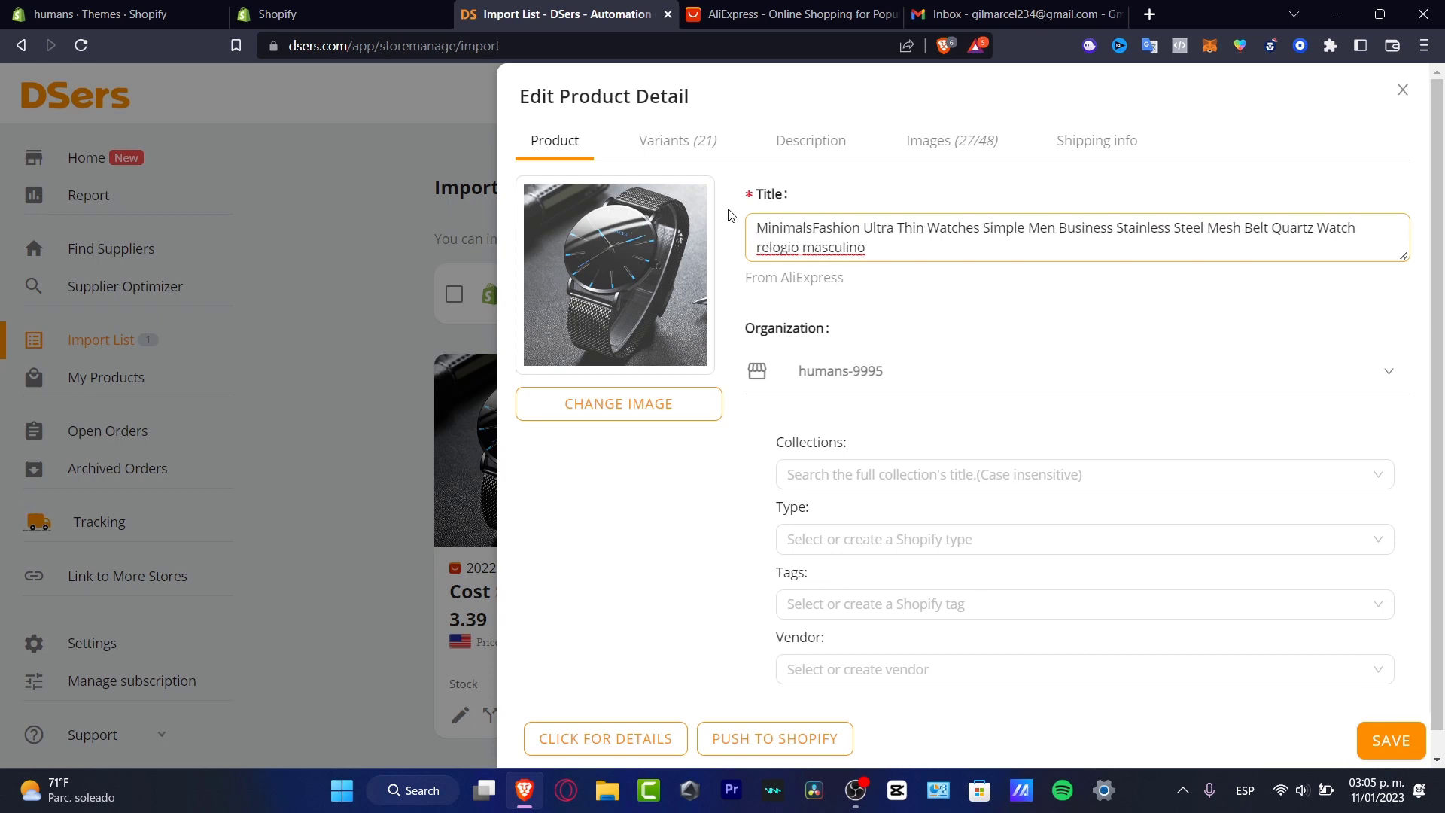
{"action": "type", "text": "istic"}
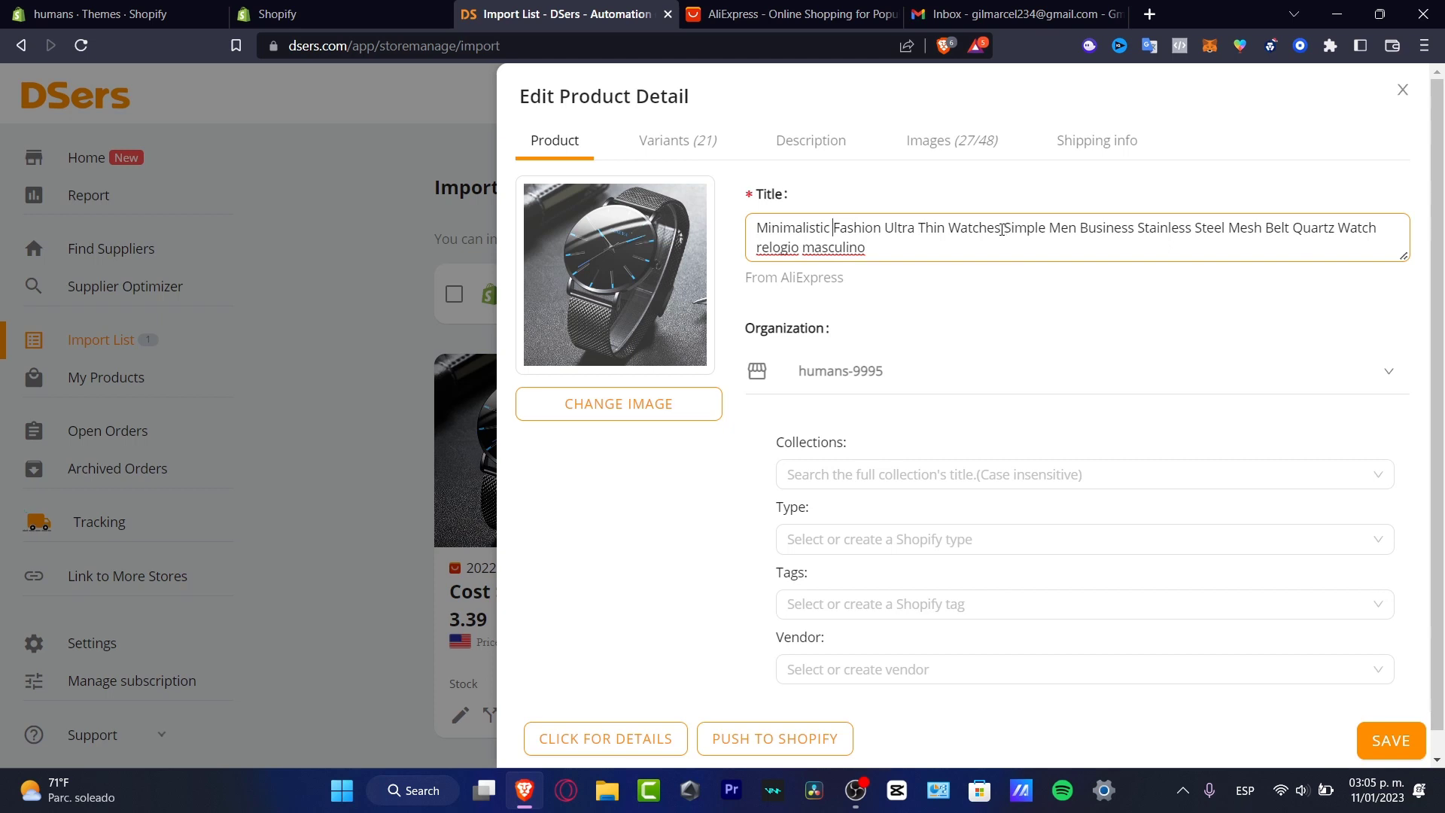
{"action": "key", "text": "BackSpace"}
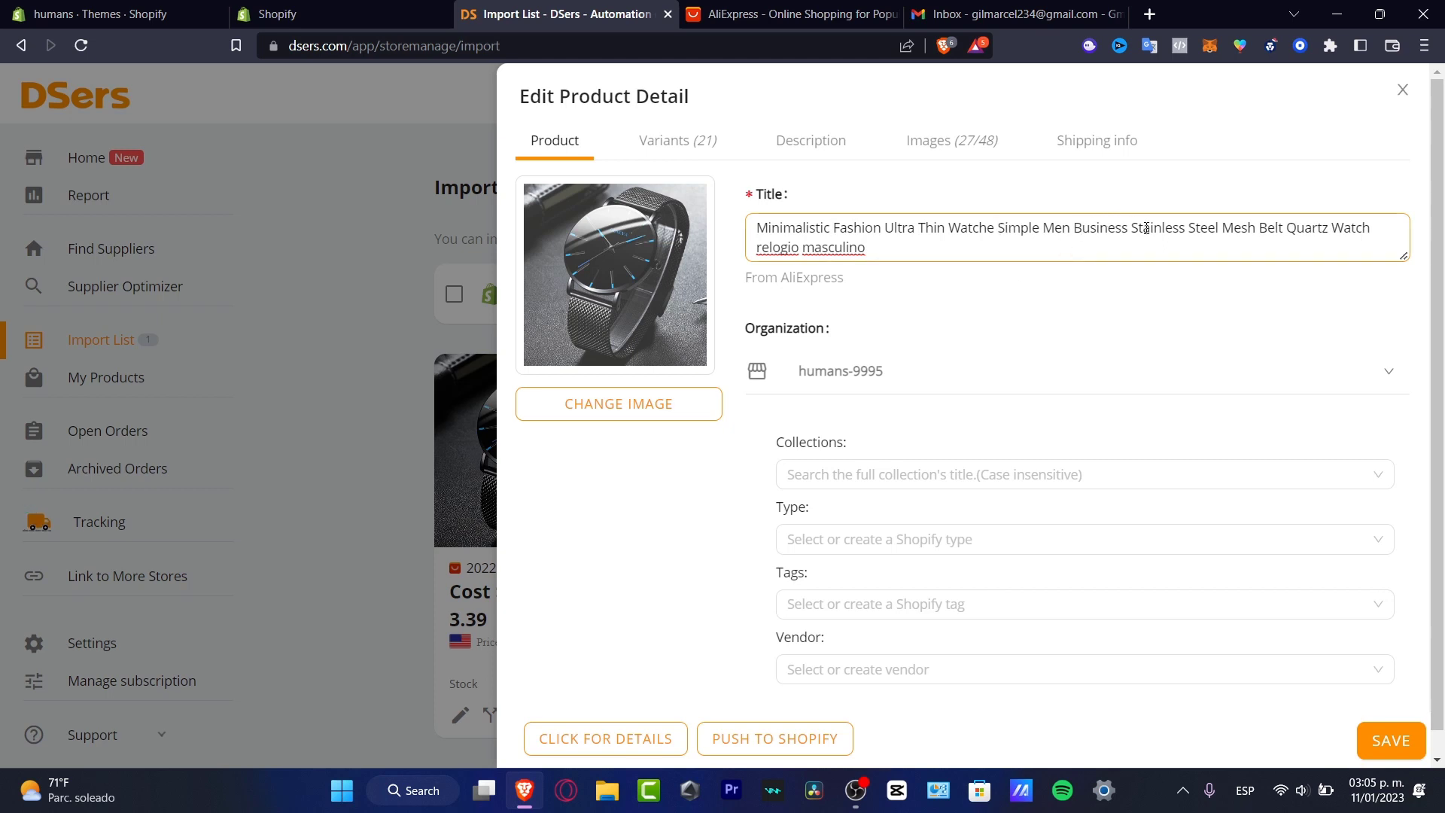
{"action": "left_click_drag", "start_coordinate": [1131, 228], "coordinate": [998, 226]}
{"action": "key", "text": "BackSpace"}
{"action": "key", "text": "BackSpace"}
{"action": "key", "text": "BackSpace"}
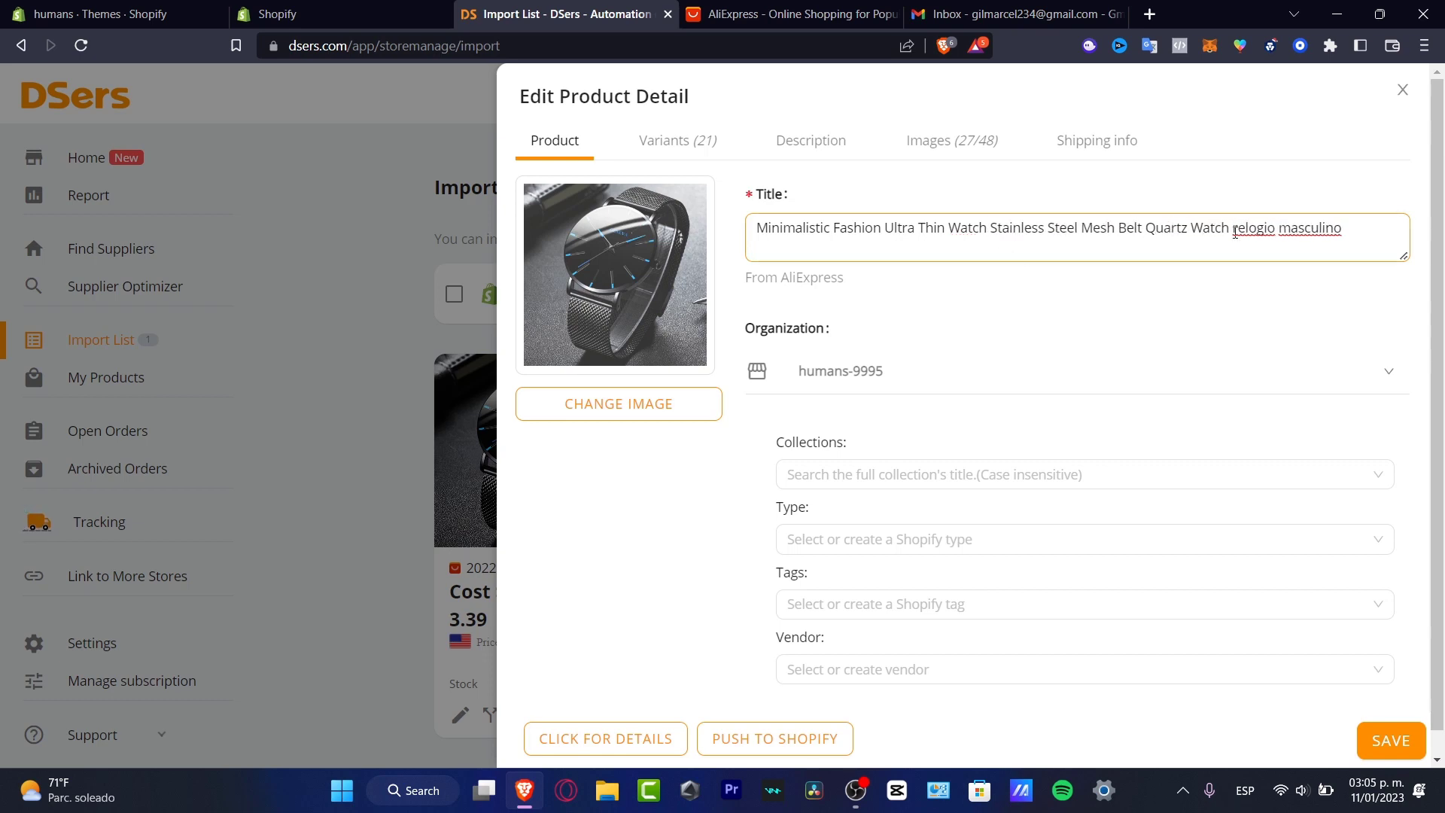
{"action": "left_click_drag", "start_coordinate": [1147, 231], "coordinate": [1351, 233]}
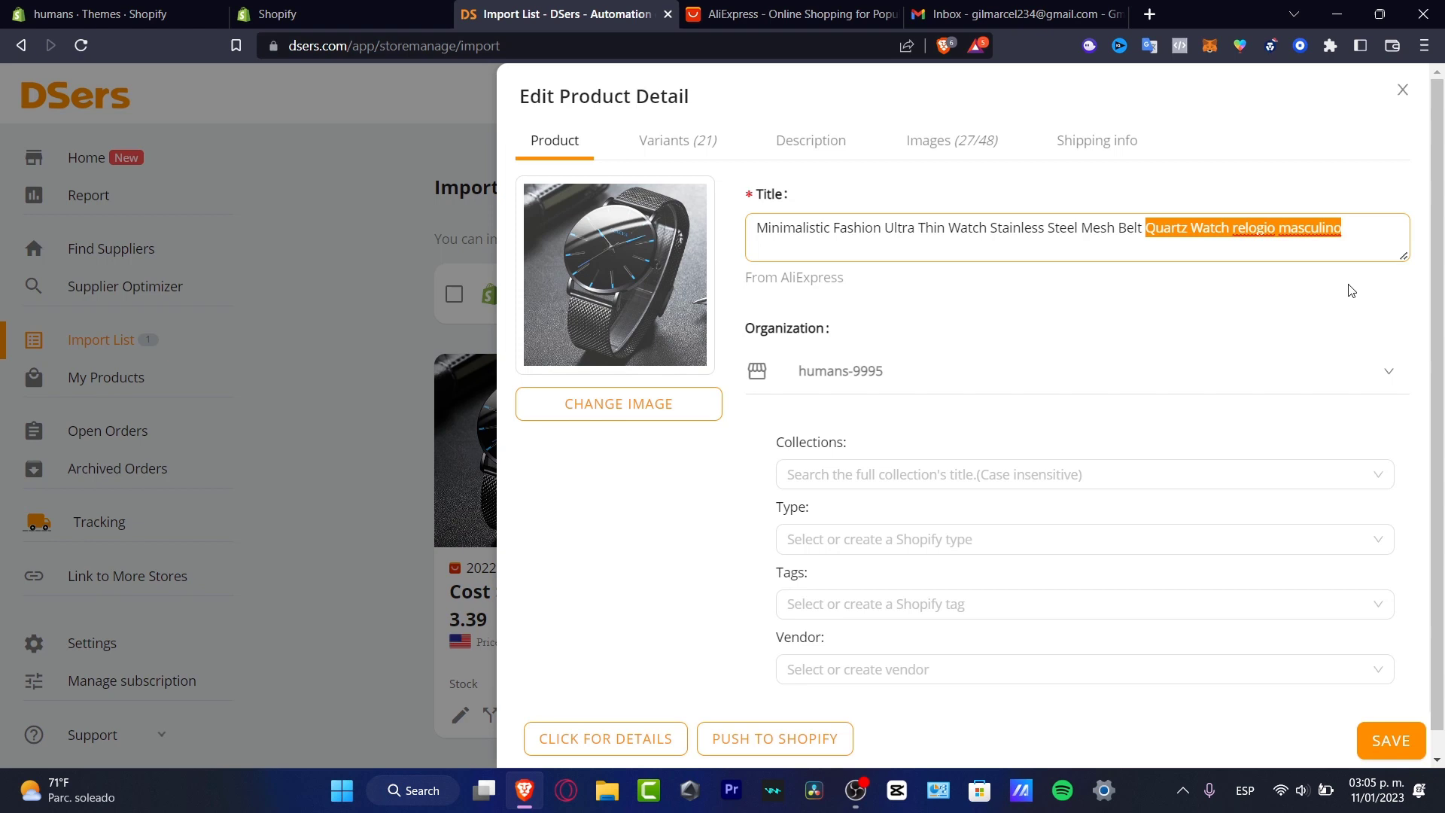
{"action": "key", "text": "BackSpace"}
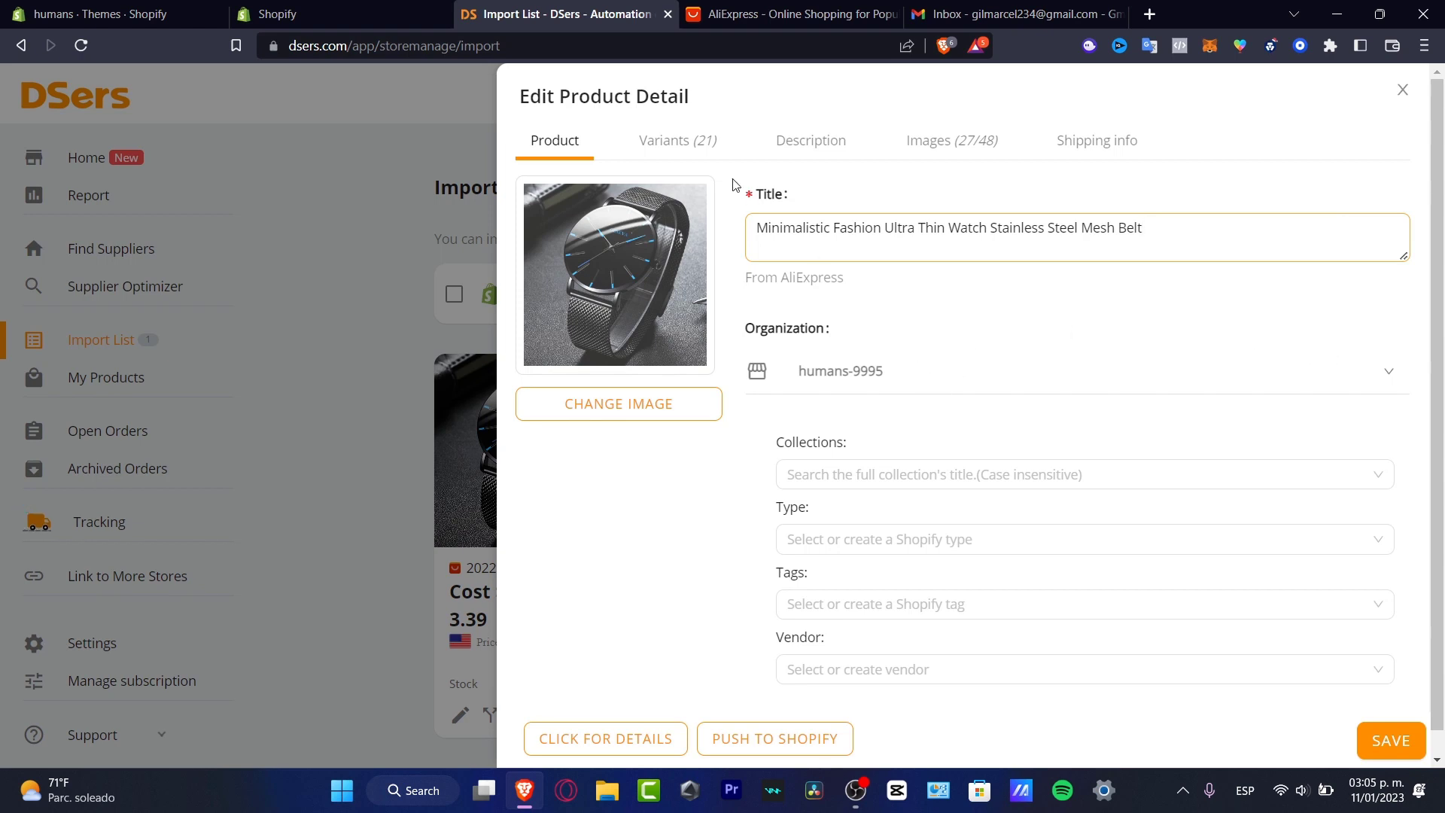
Look through the watch's variants, description, images and shipping tabs, then return to details.
{"action": "left_click", "coordinate": [714, 151]}
{"action": "left_click", "coordinate": [839, 154]}
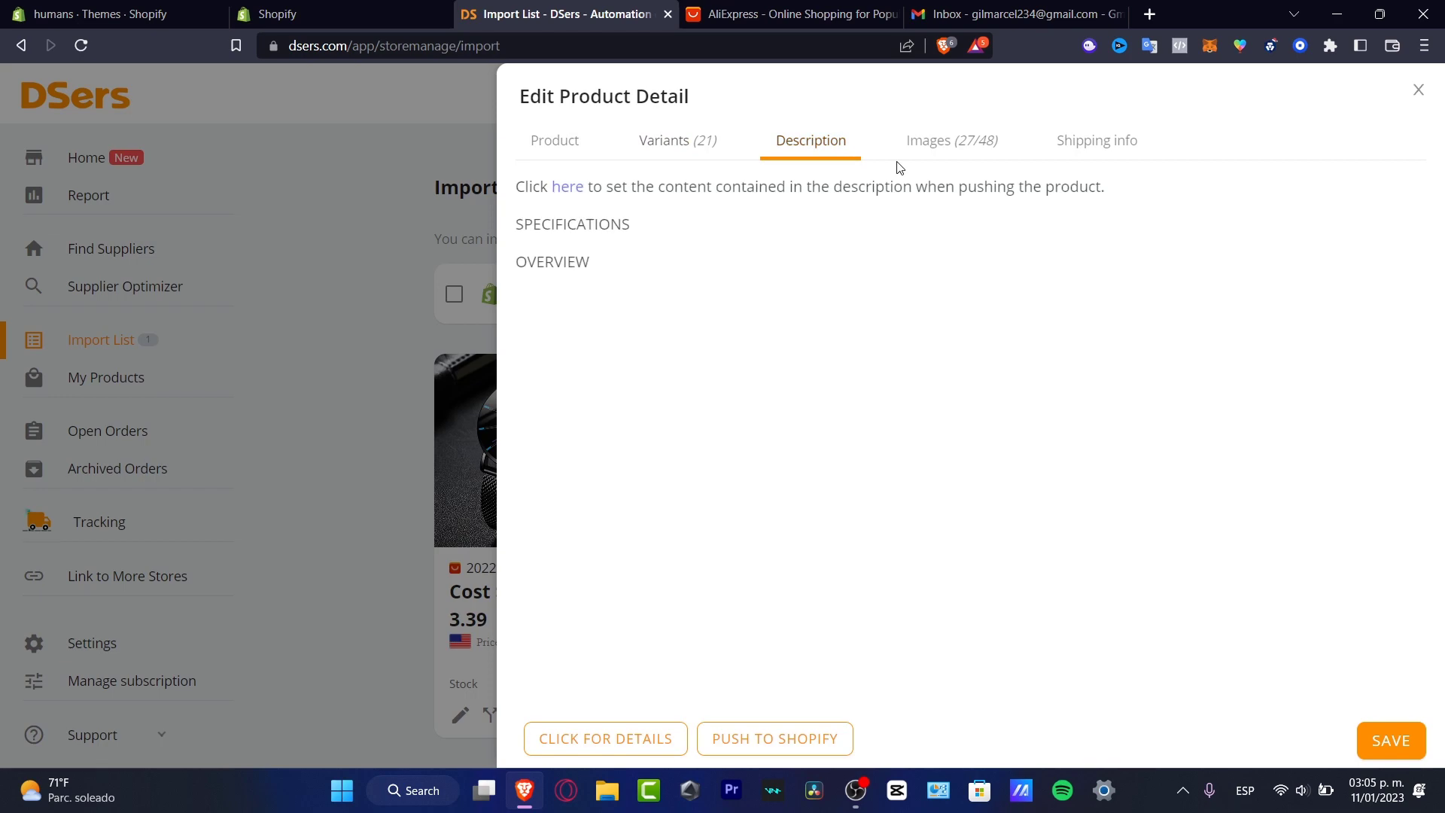
{"action": "left_click", "coordinate": [941, 149]}
{"action": "left_click", "coordinate": [1098, 140]}
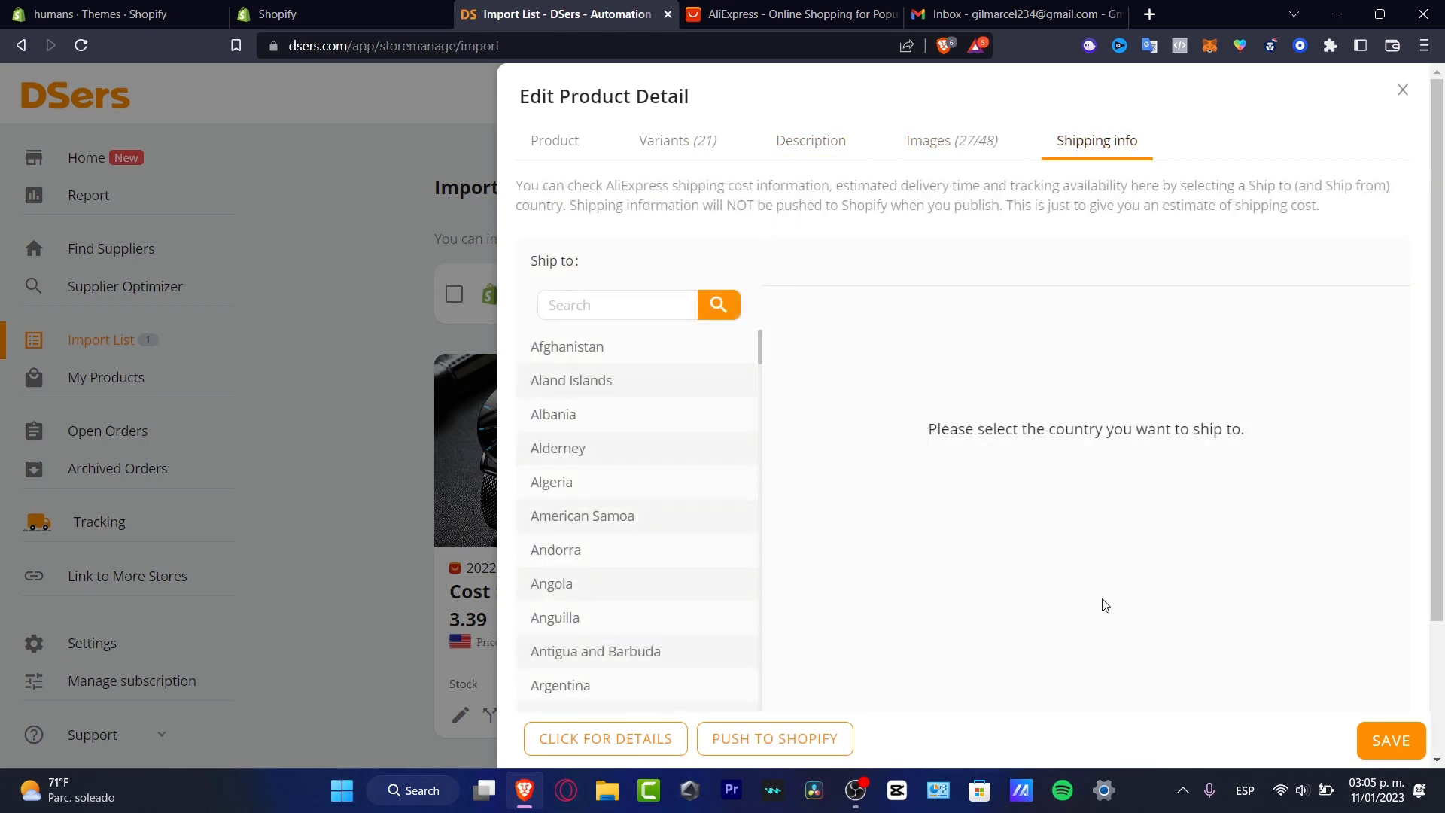
{"action": "left_click", "coordinate": [576, 147]}
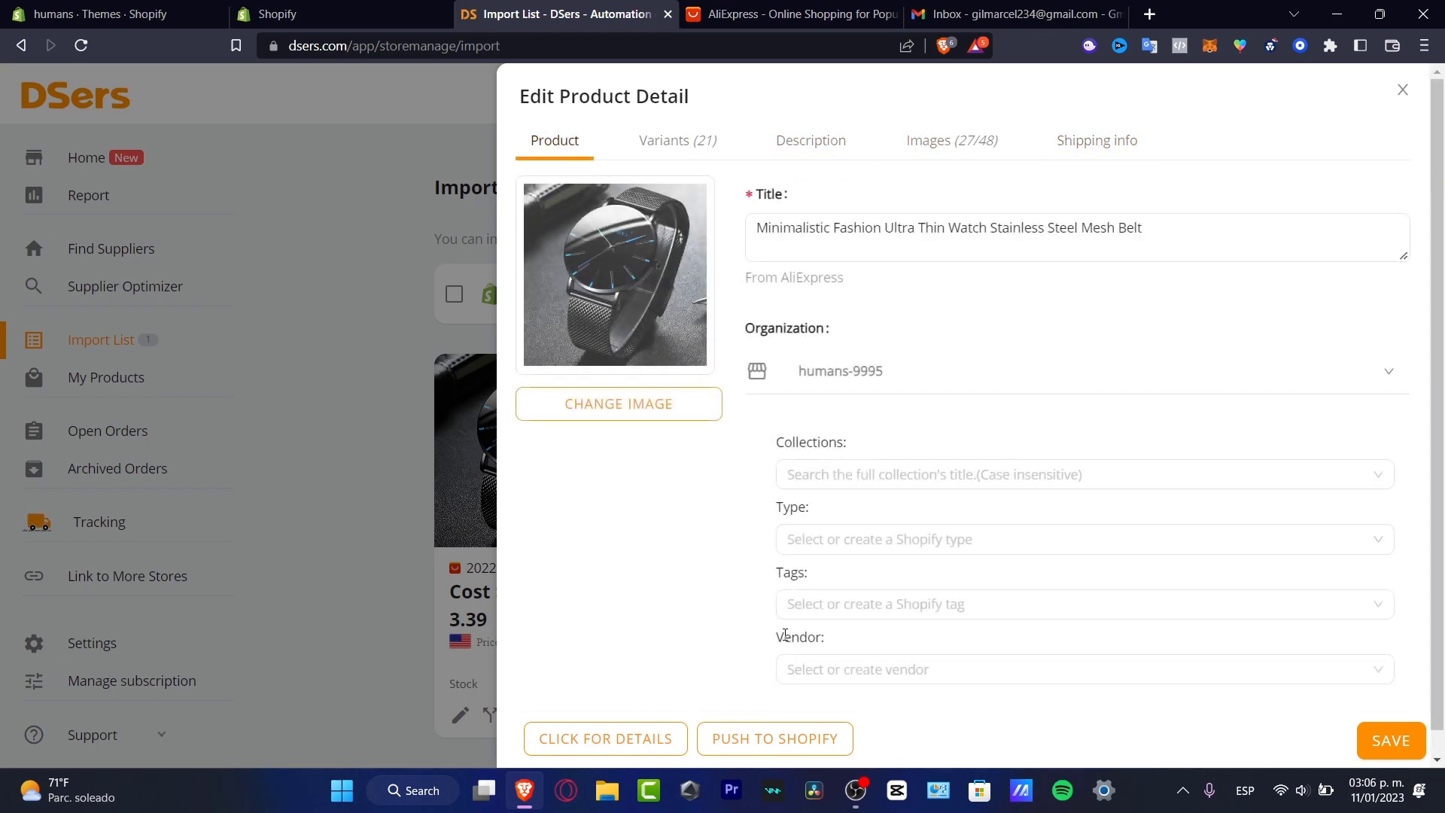
Add the watch to the Home page collection, leaving type, vendor and tags empty.
{"action": "left_click", "coordinate": [894, 468]}
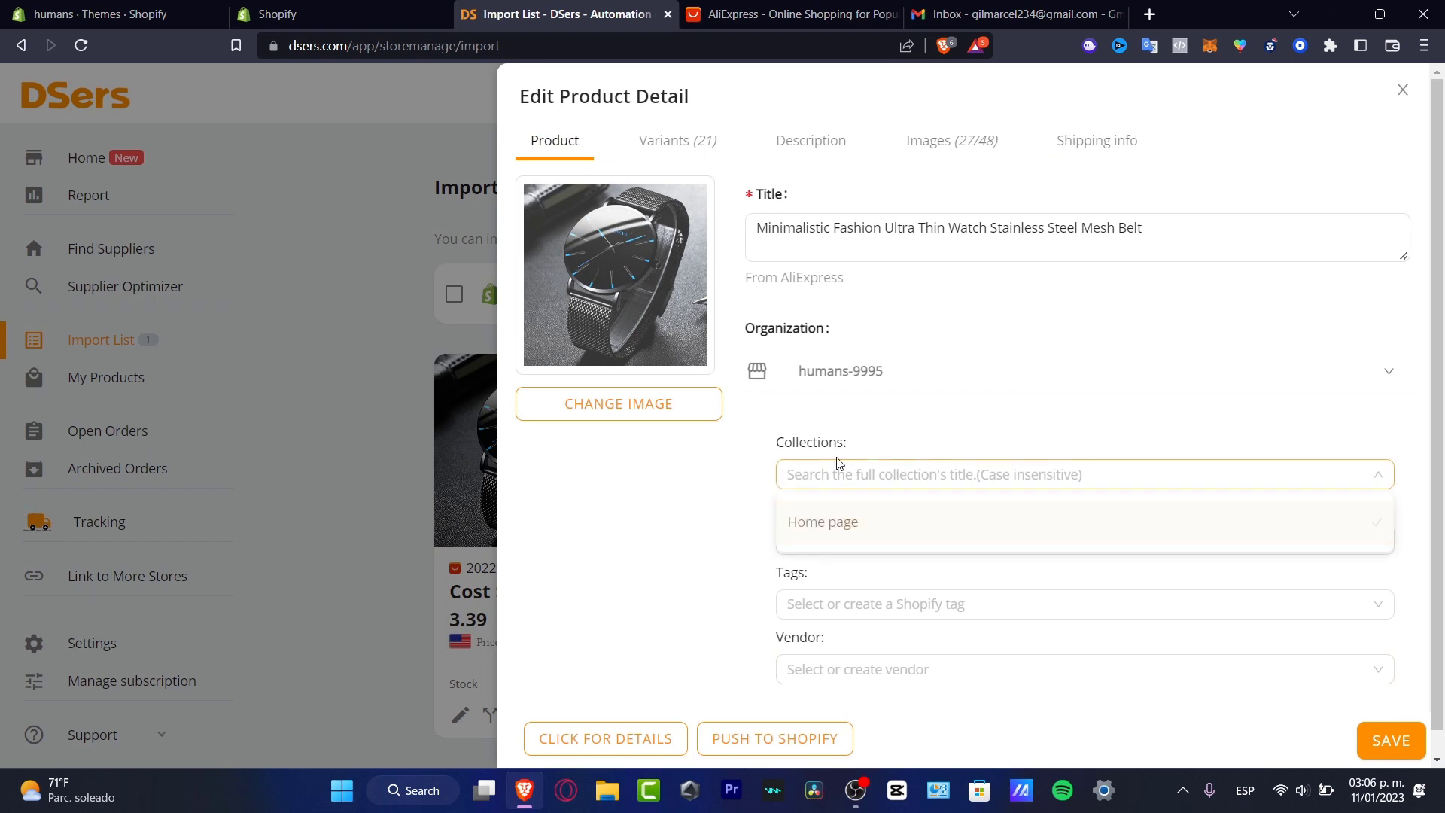
{"action": "left_click", "coordinate": [859, 530]}
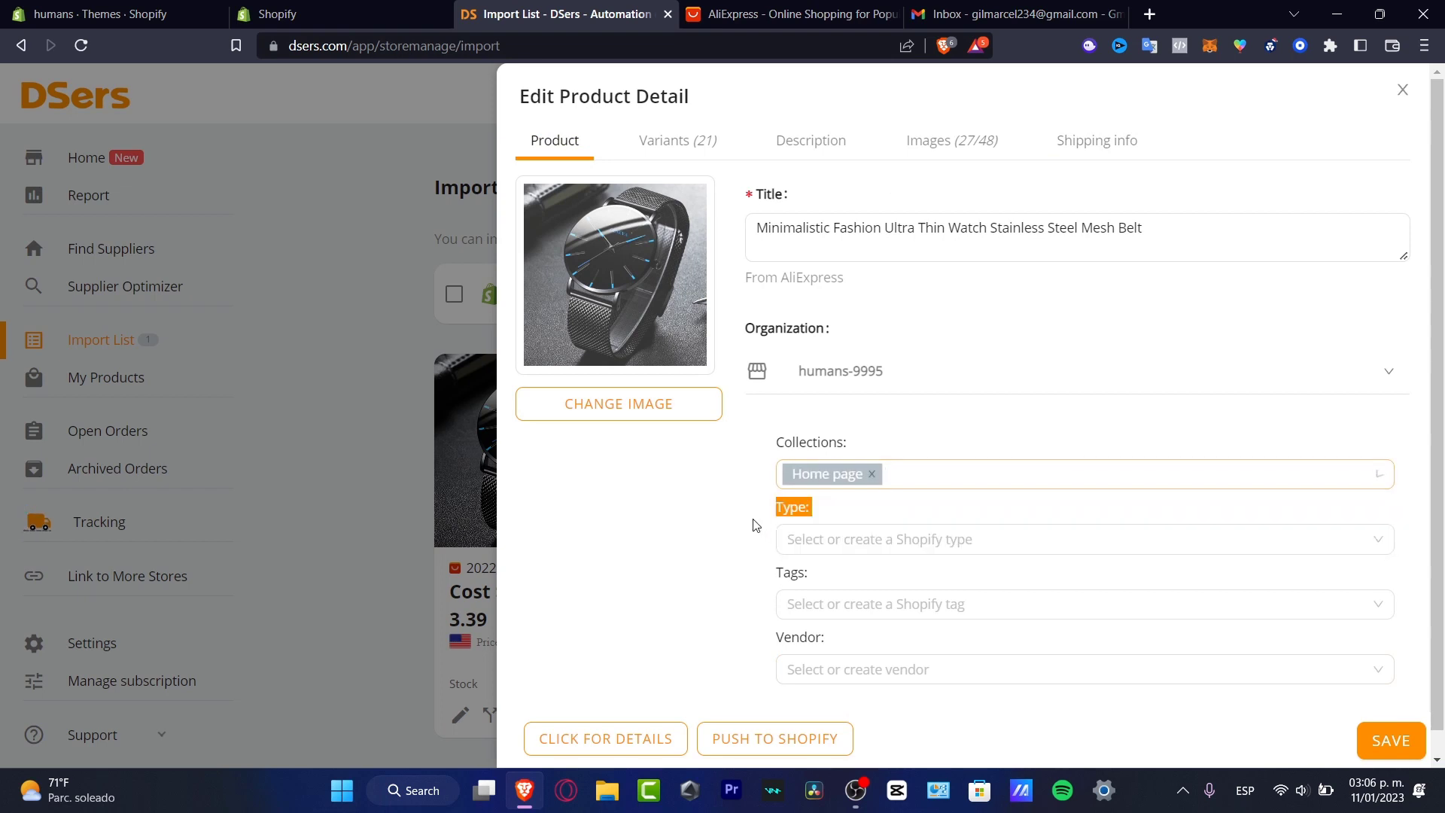
{"action": "left_click", "coordinate": [809, 539]}
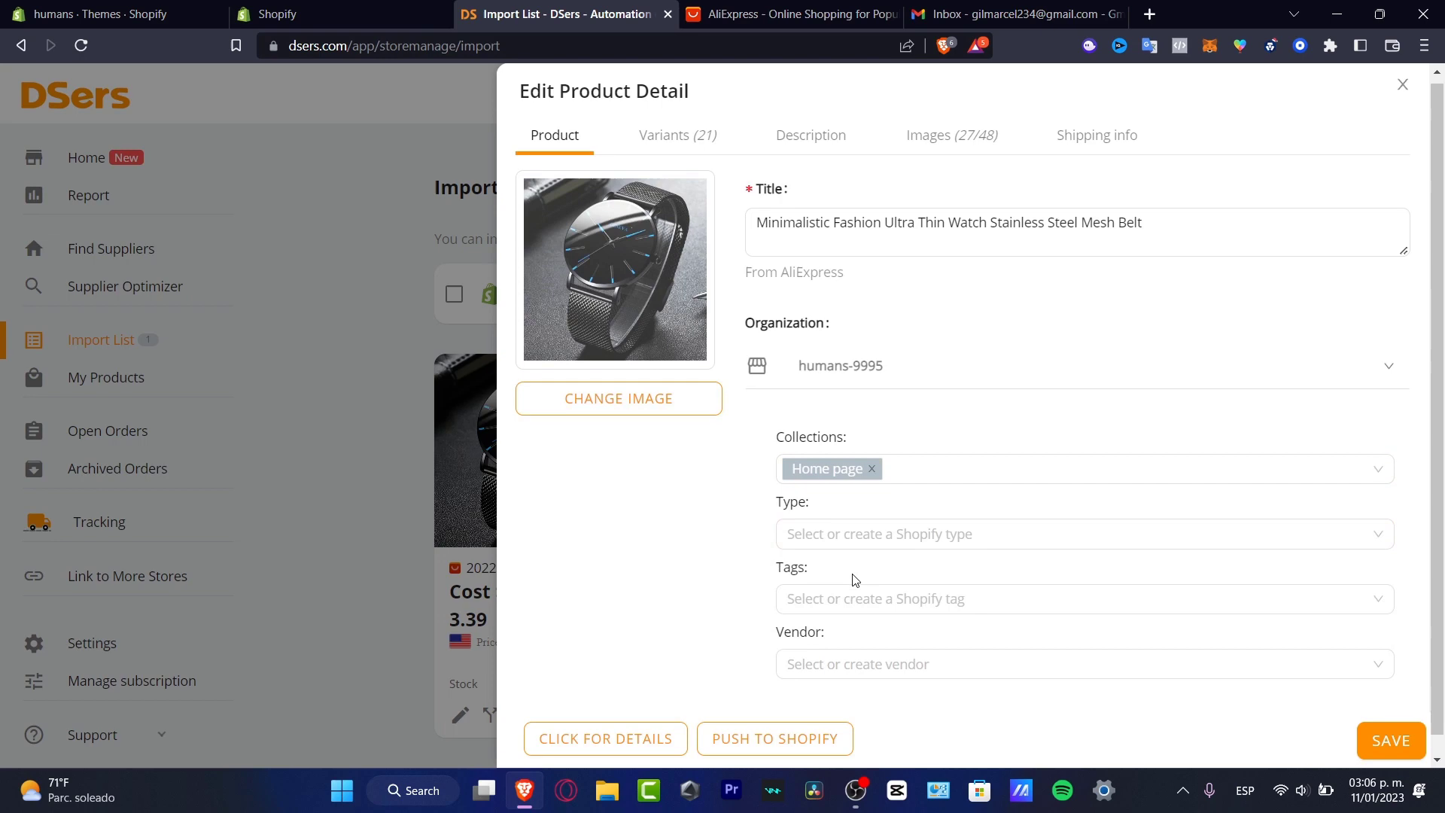
{"action": "scroll", "coordinate": [850, 527], "scroll_direction": "down", "scroll_amount": 1}
{"action": "left_click", "coordinate": [839, 652]}
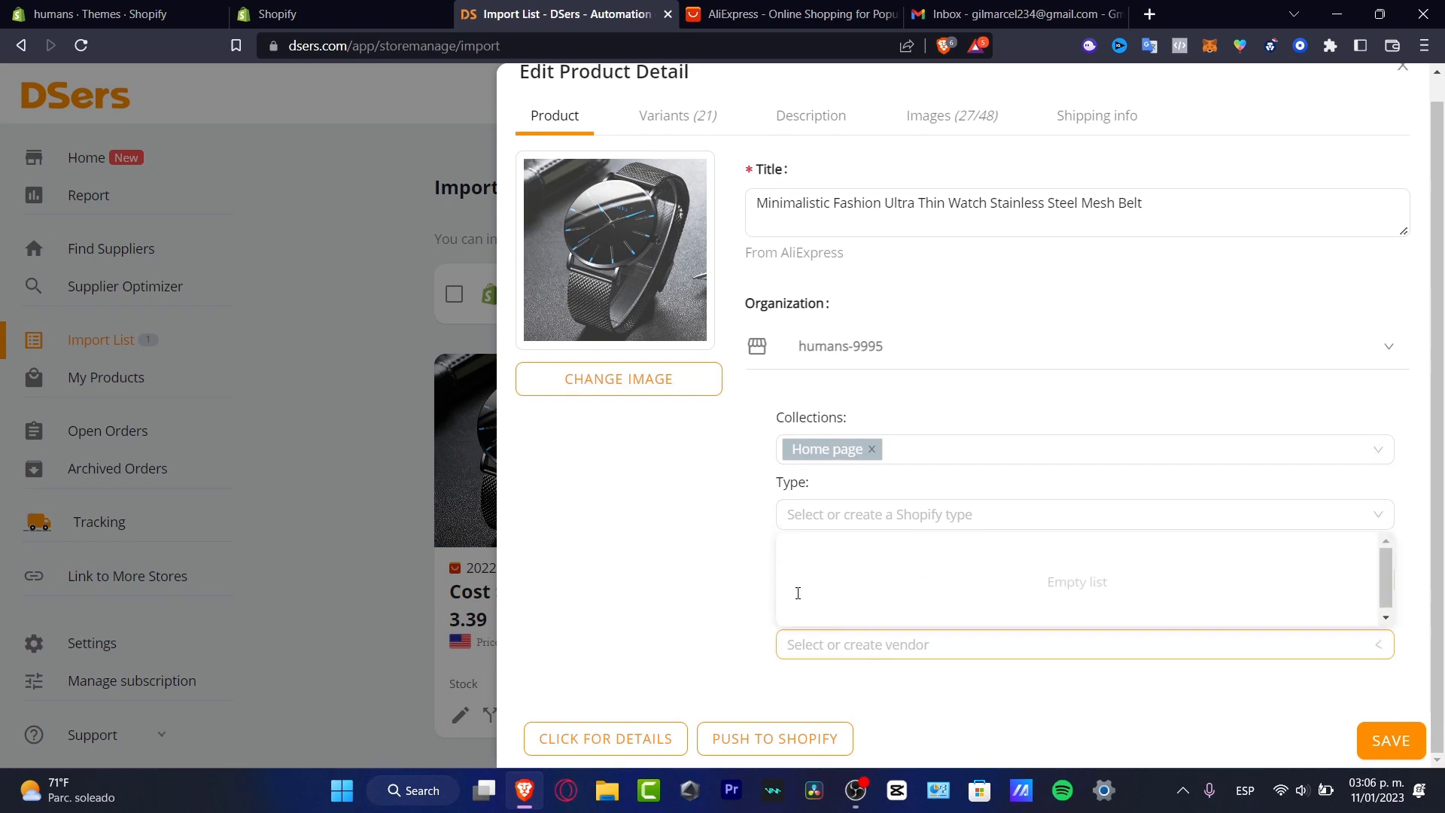
{"action": "left_click", "coordinate": [832, 578]}
{"action": "left_click", "coordinate": [741, 566]}
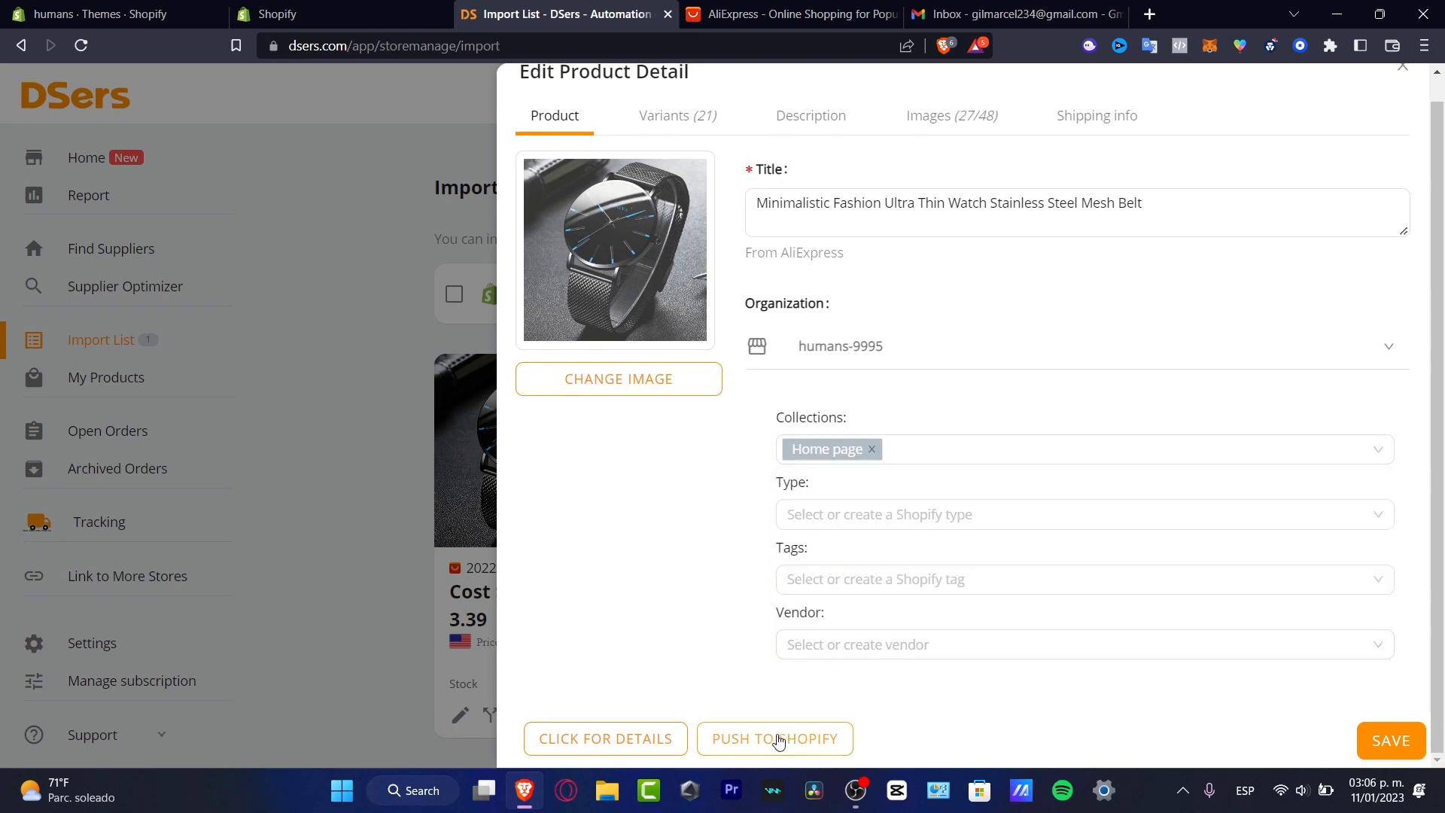
Save the watch's pending edits and confirm pushing it to the connected Shopify store.
{"action": "left_click", "coordinate": [779, 740]}
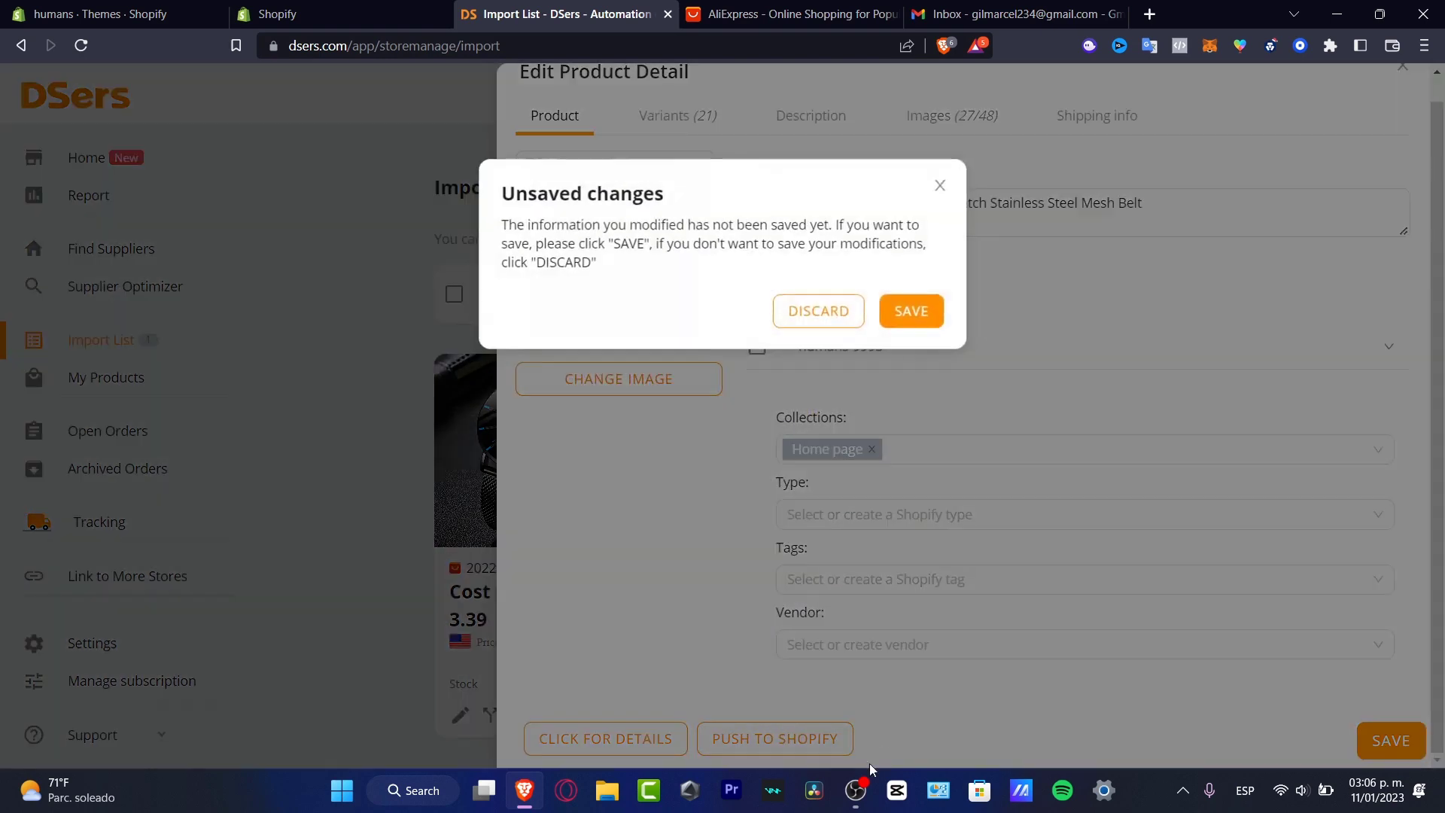
{"action": "left_click", "coordinate": [932, 314]}
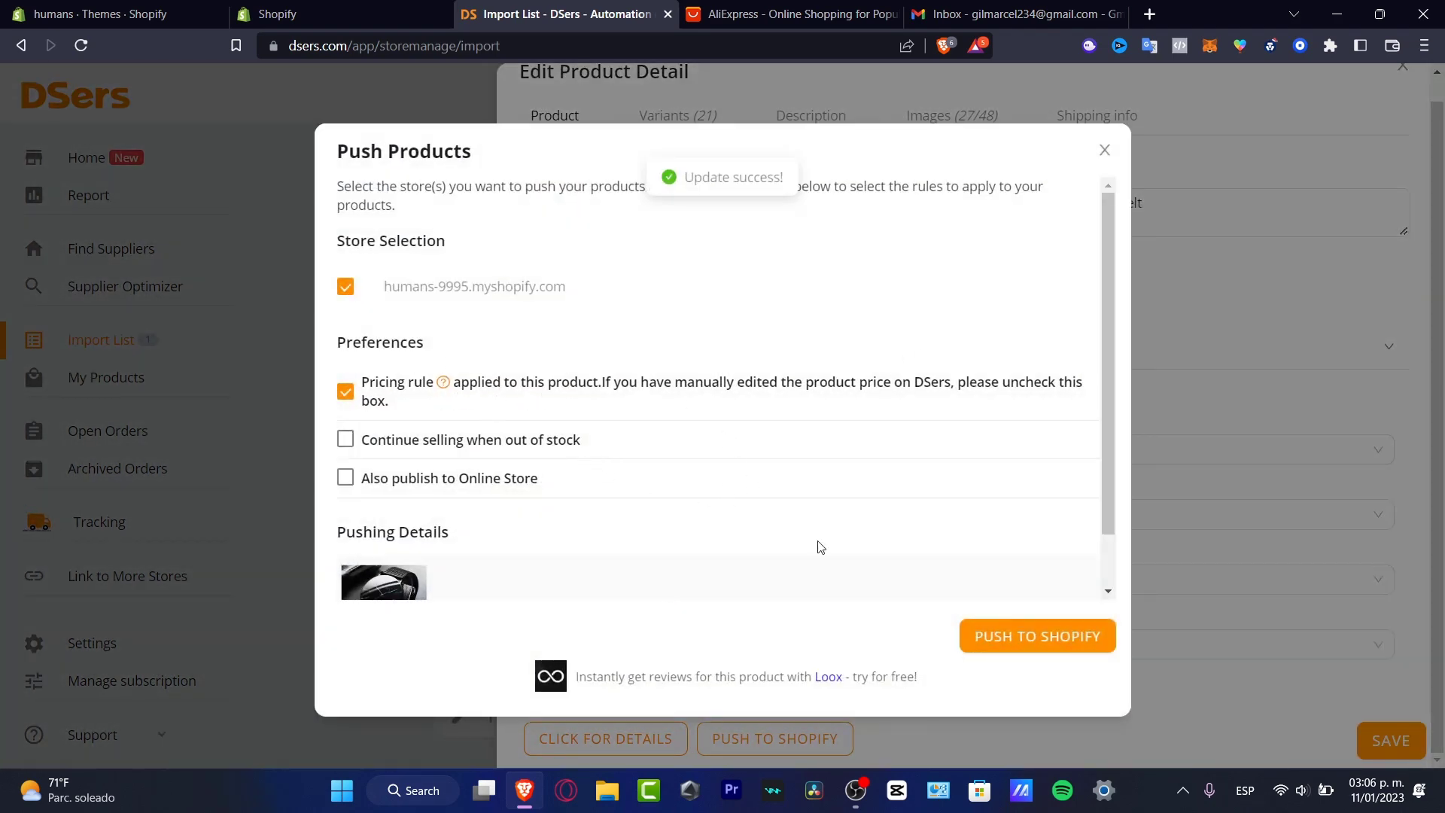
{"action": "left_click", "coordinate": [1022, 647]}
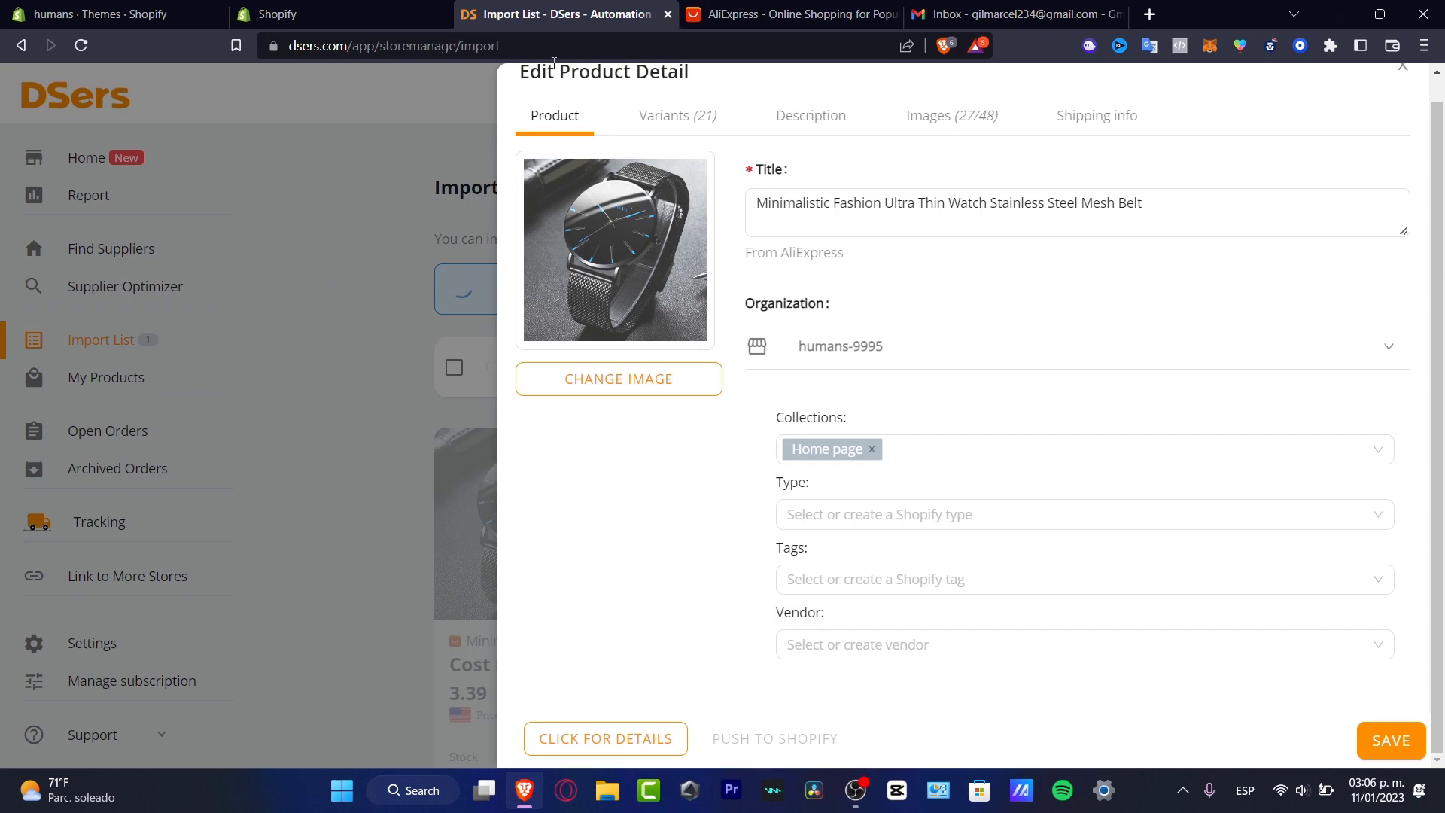
{"action": "left_click", "coordinate": [719, 14]}
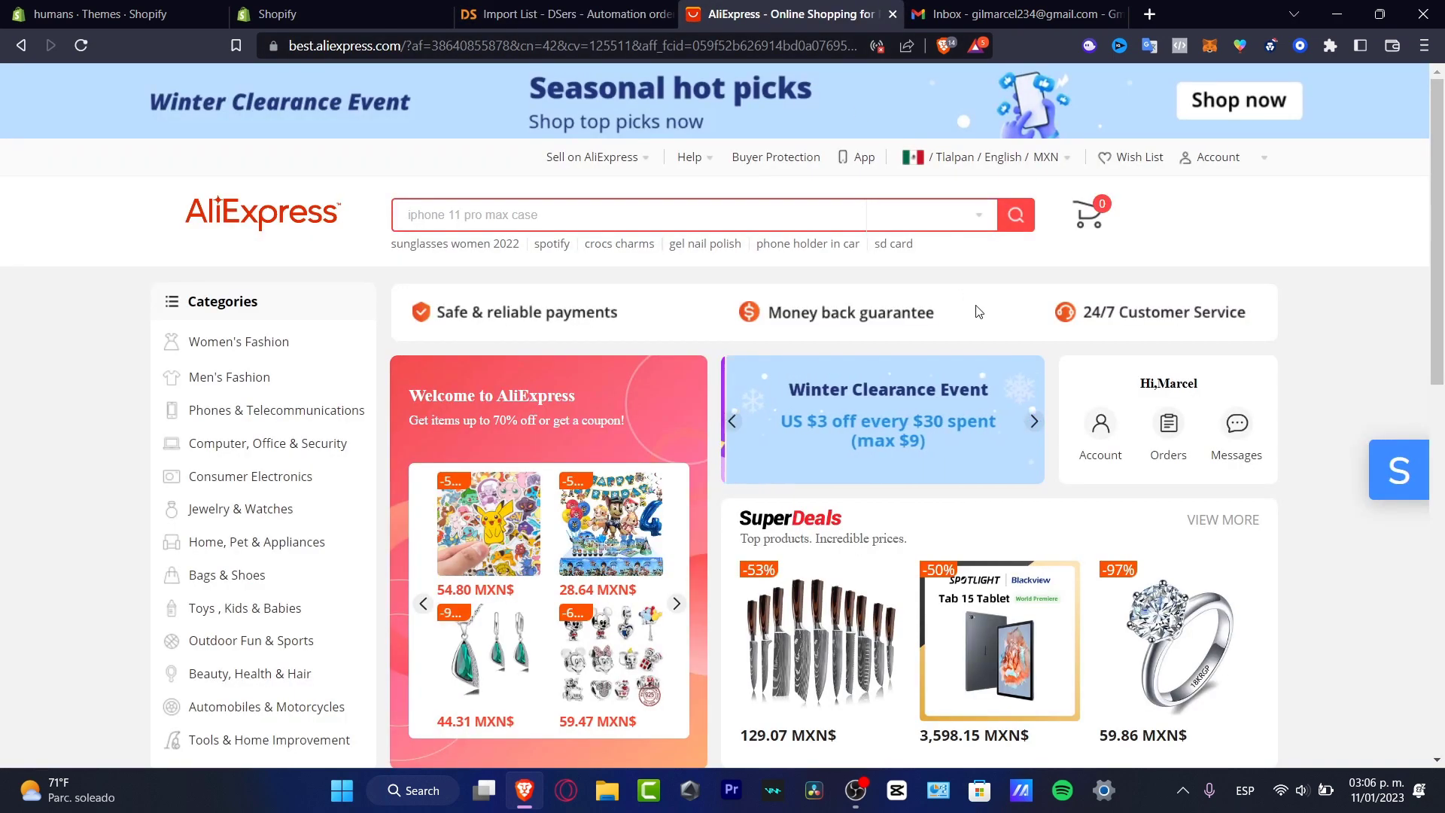
Go back from the AliExpress homepage to the DSers Import List.
{"action": "left_click", "coordinate": [618, 8]}
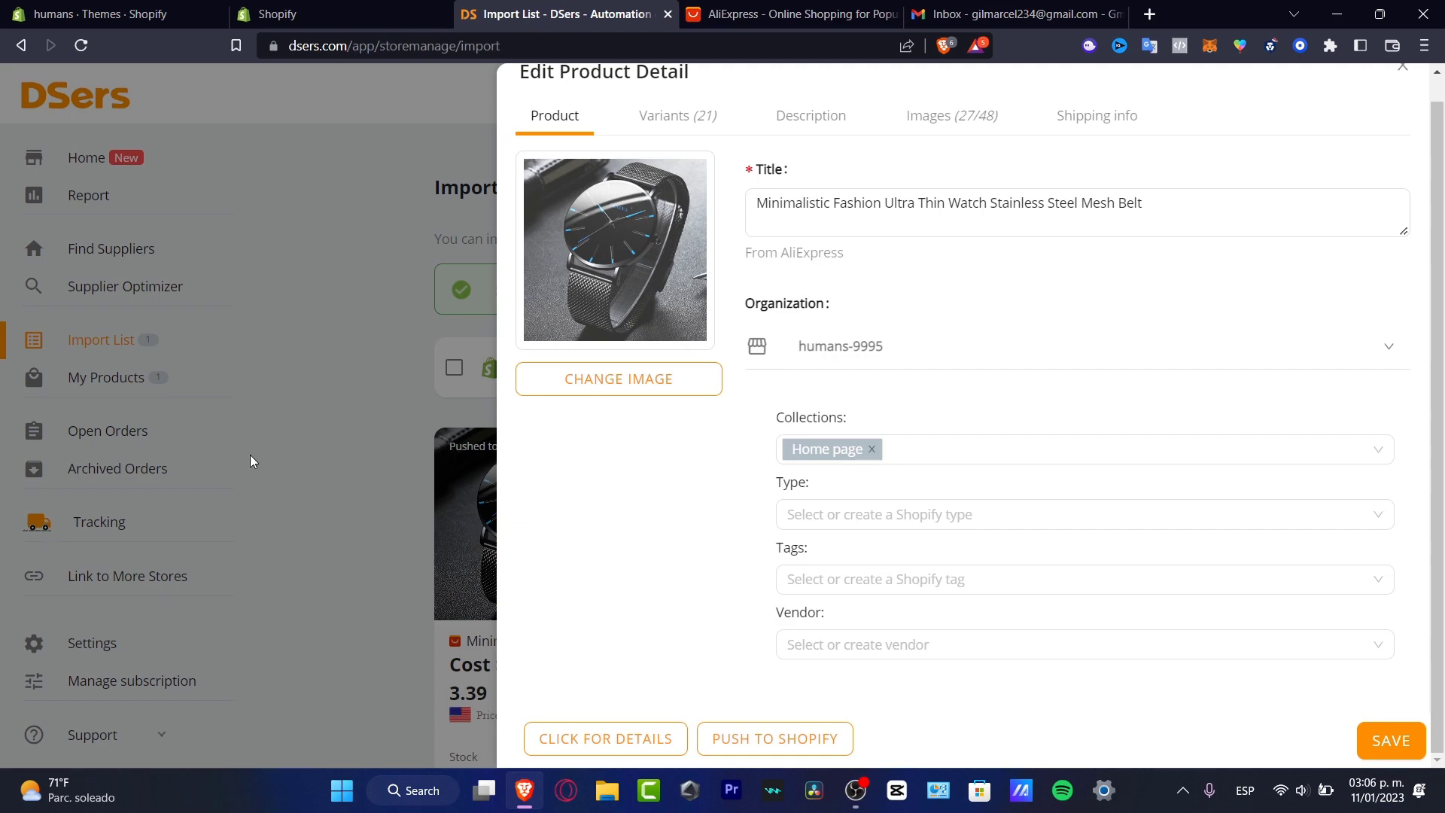
Close the watch's product editor, review its push details, and check the push status.
{"action": "left_click", "coordinate": [449, 298]}
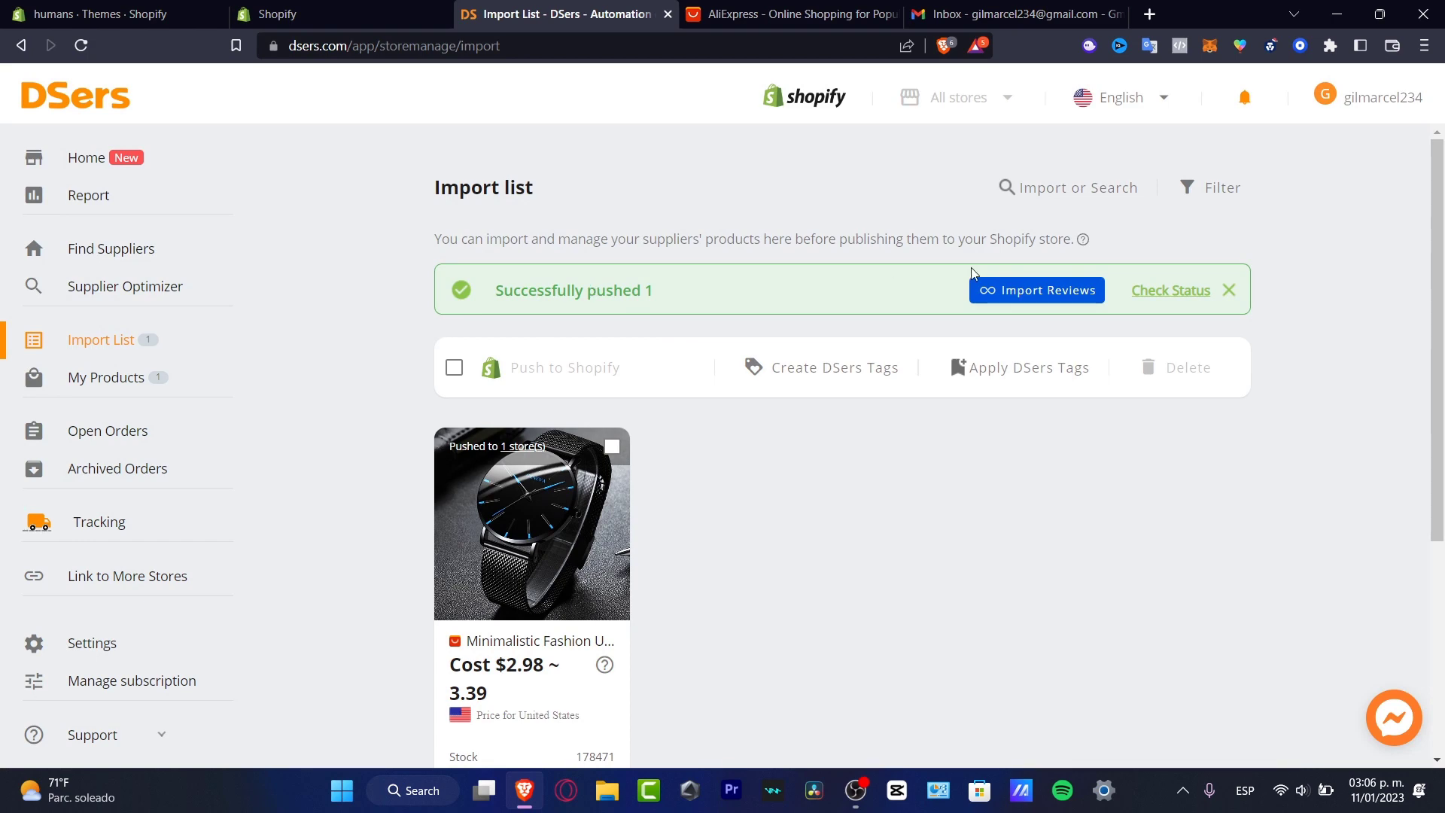
{"action": "left_click", "coordinate": [1070, 289]}
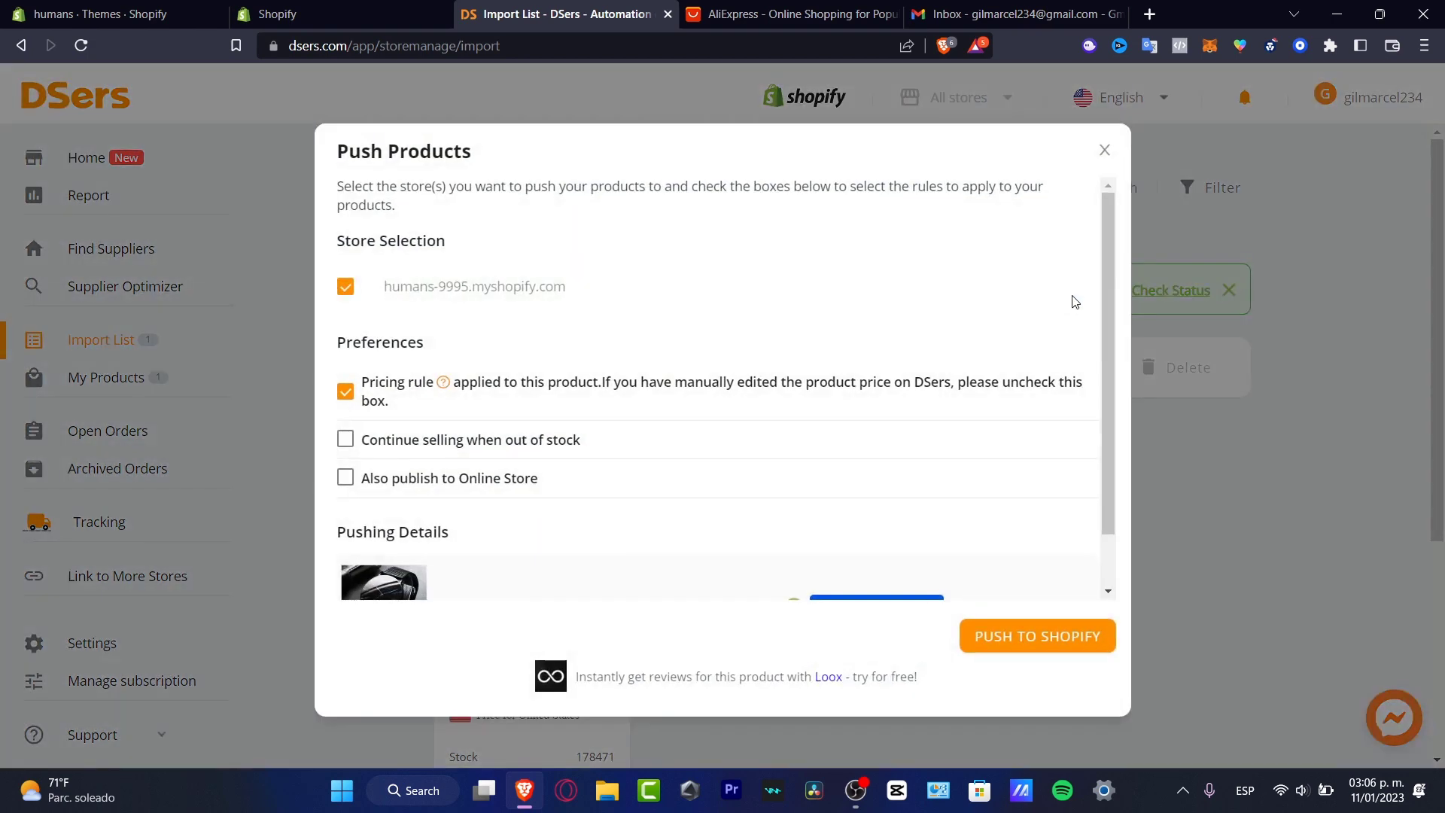
{"action": "scroll", "coordinate": [1109, 433], "scroll_direction": "down", "scroll_amount": 1}
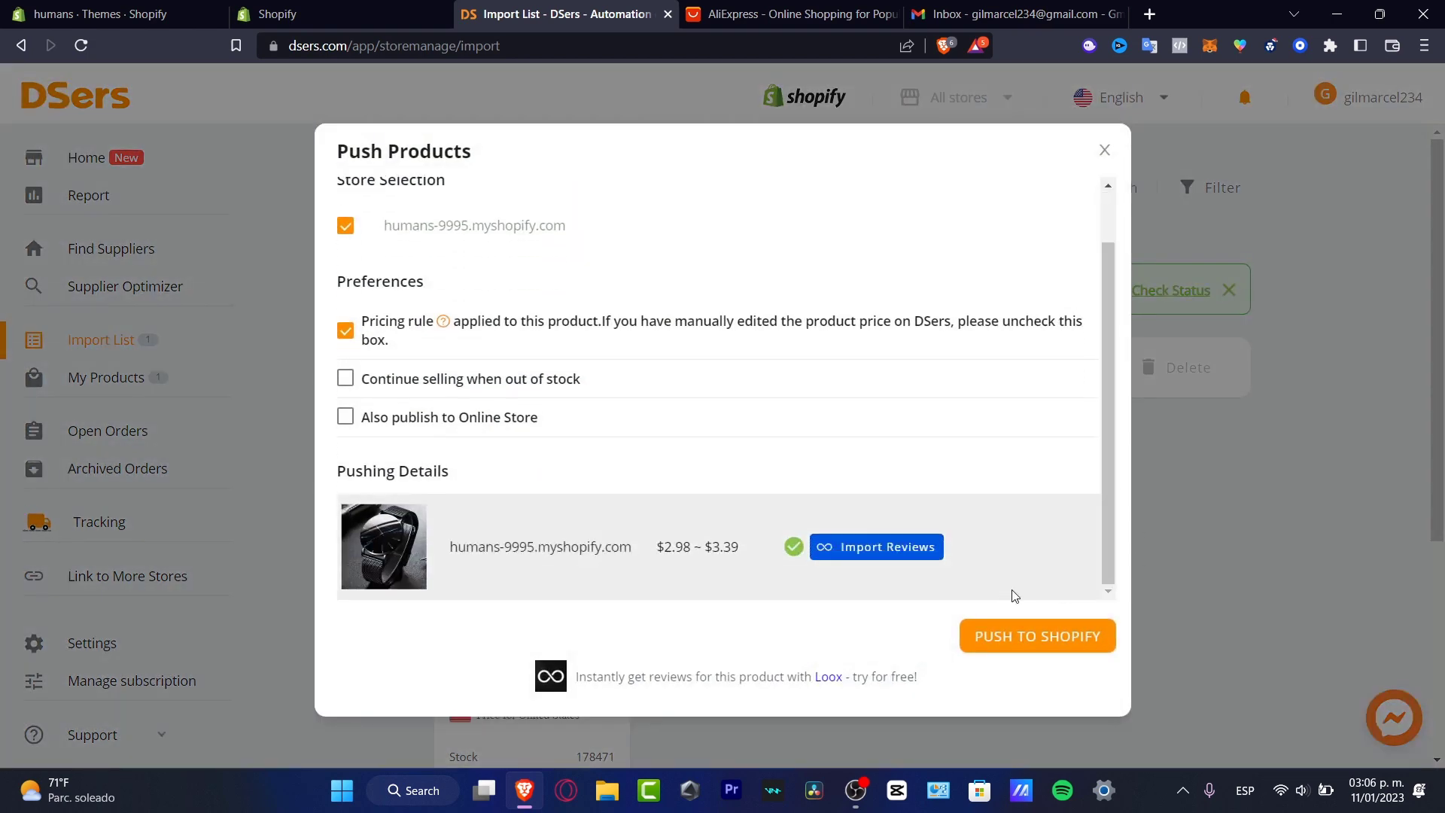
{"action": "left_click", "coordinate": [1104, 151]}
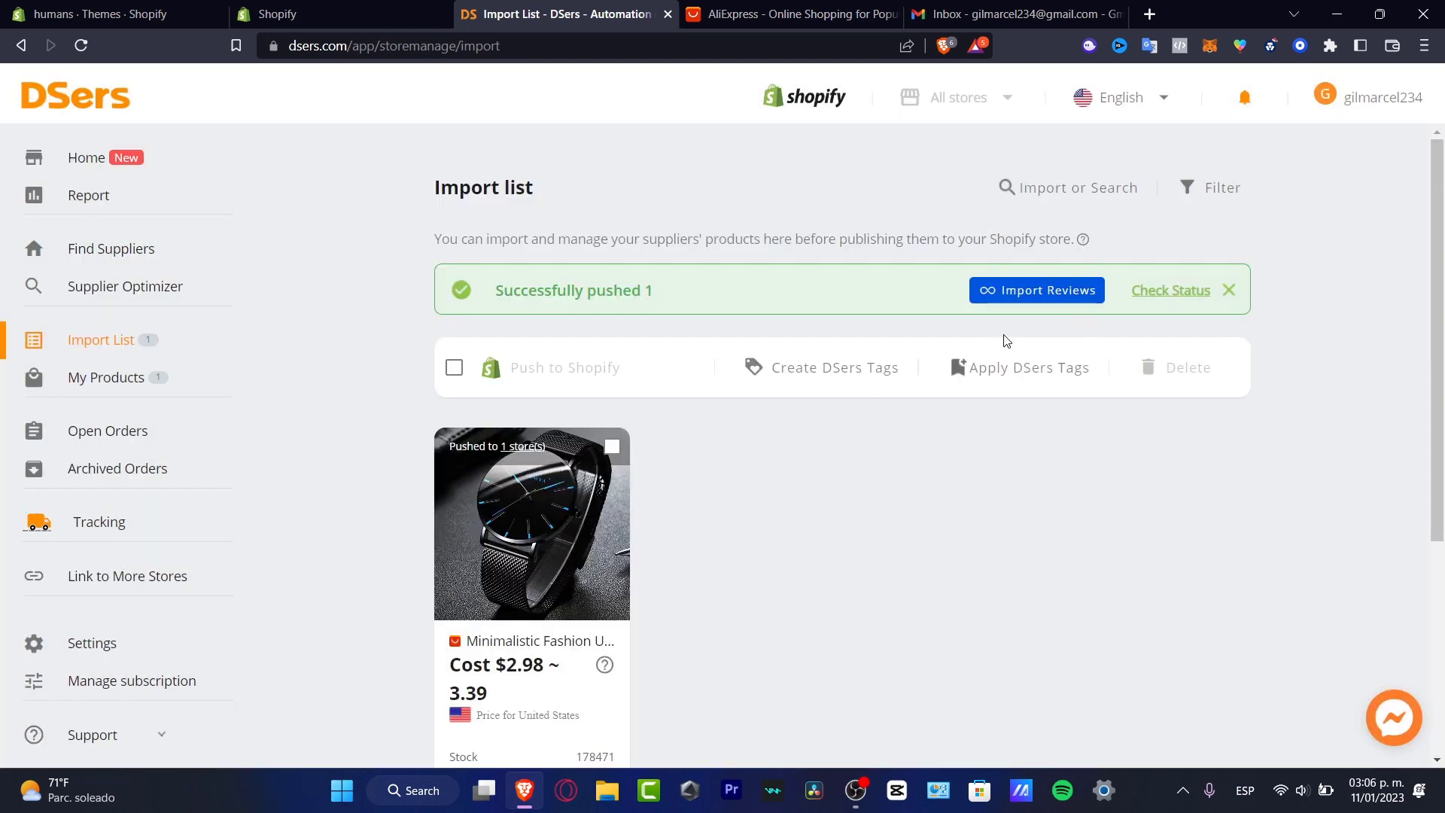
{"action": "left_click", "coordinate": [1193, 291]}
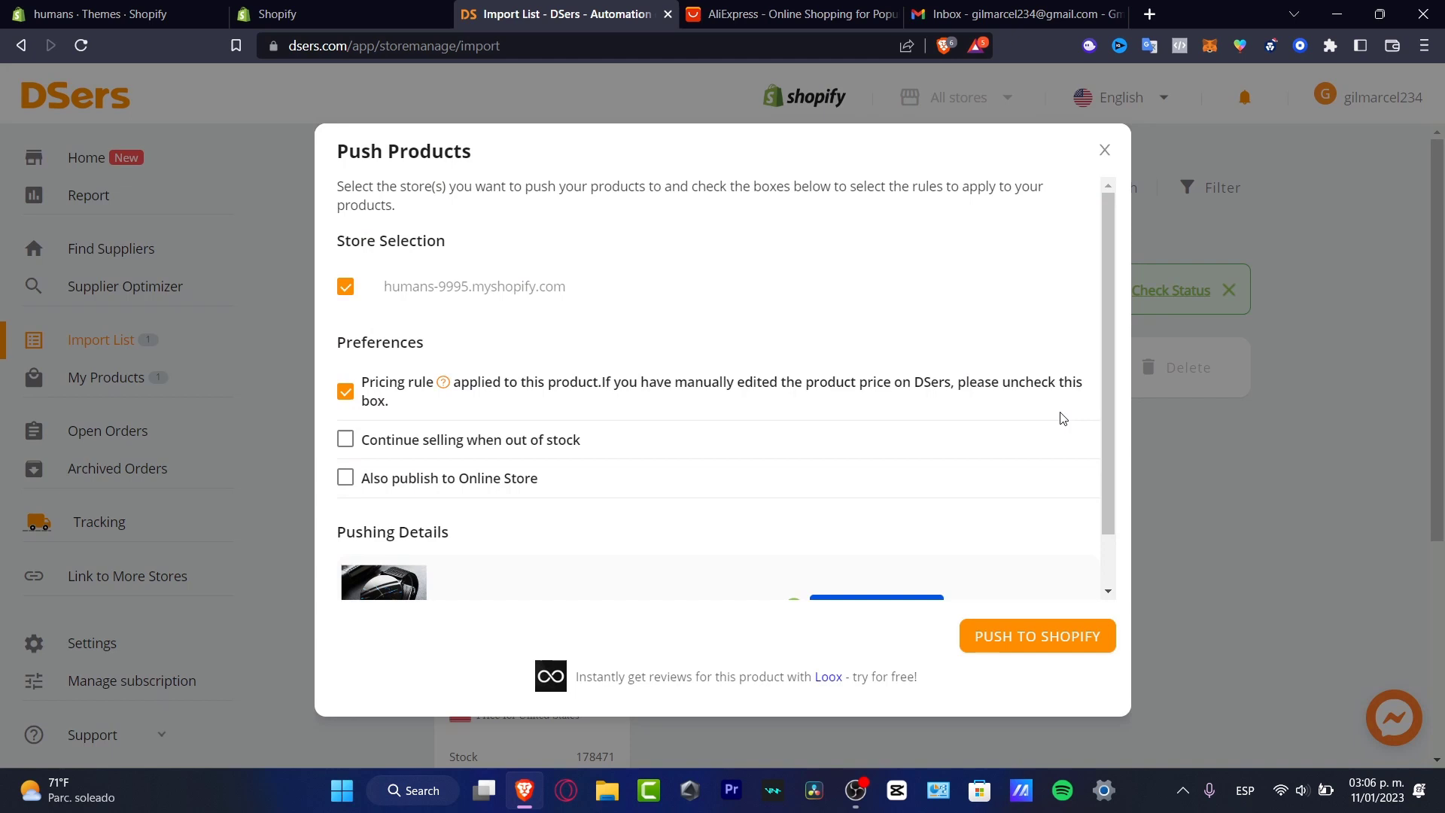
Confirm the watch is listed Active in Shopify Products, then close DSers' Push Products dialog.
{"action": "left_click", "coordinate": [360, 9]}
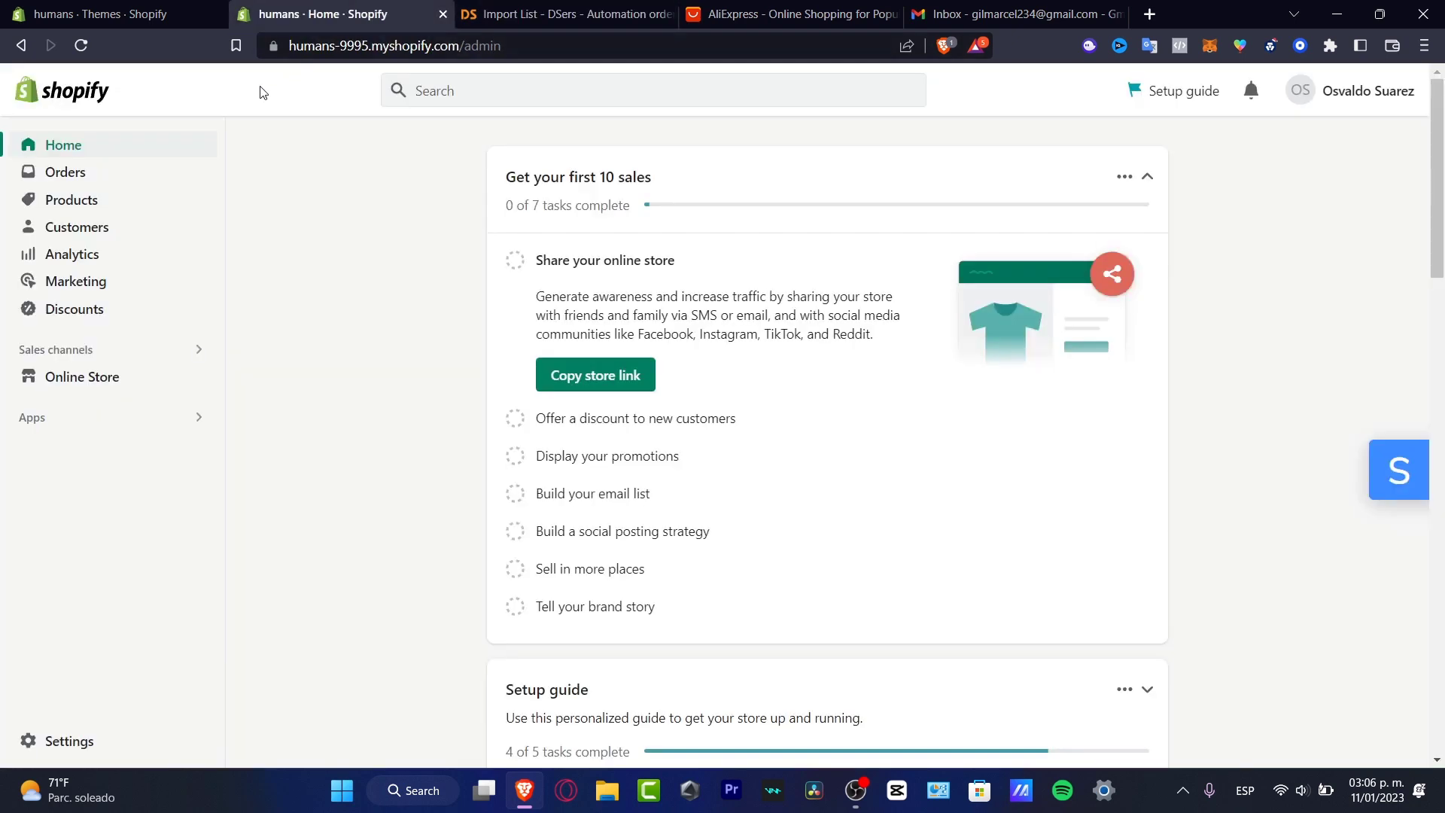
{"action": "left_click", "coordinate": [129, 202]}
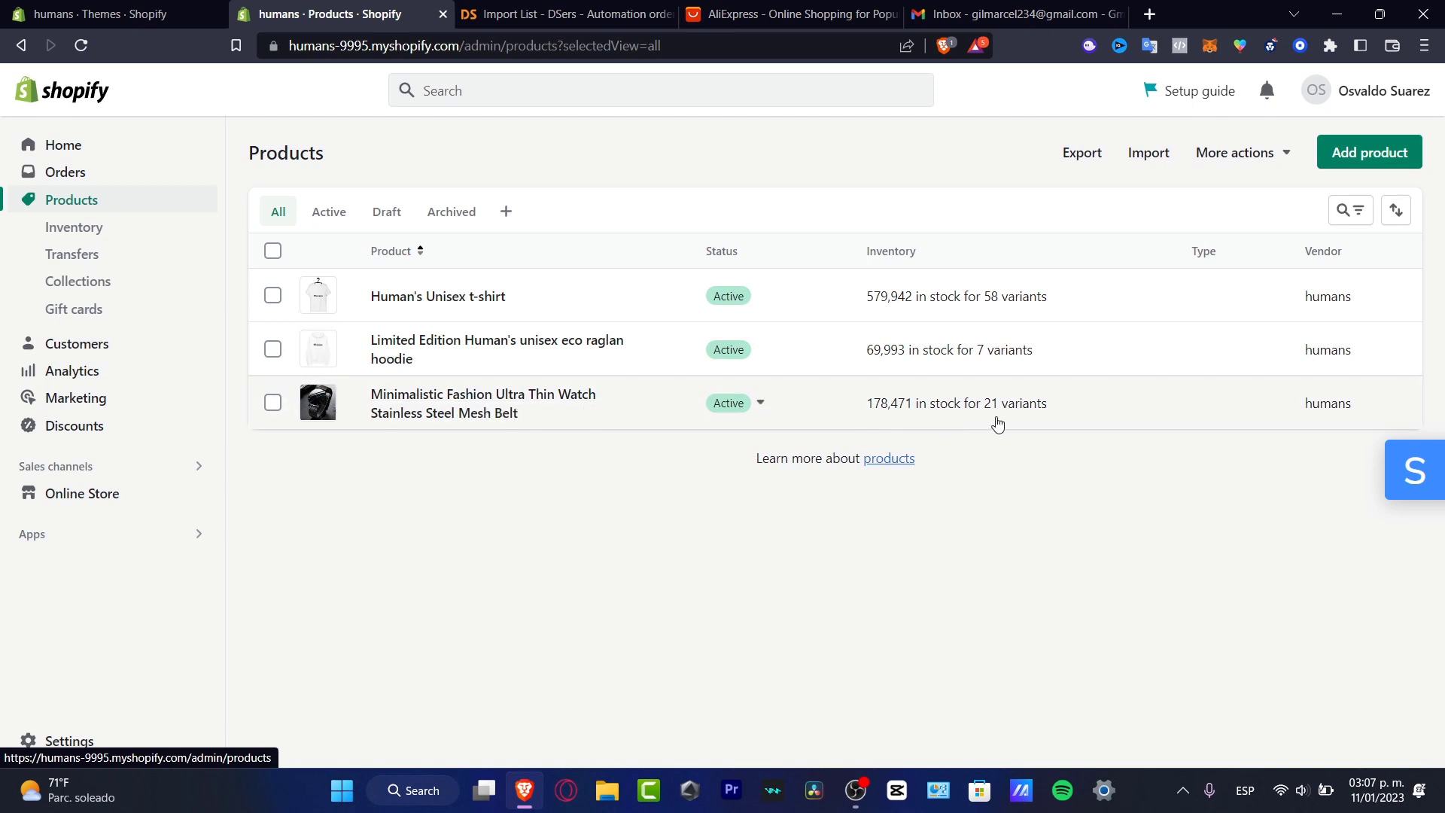
{"action": "left_click", "coordinate": [497, 9]}
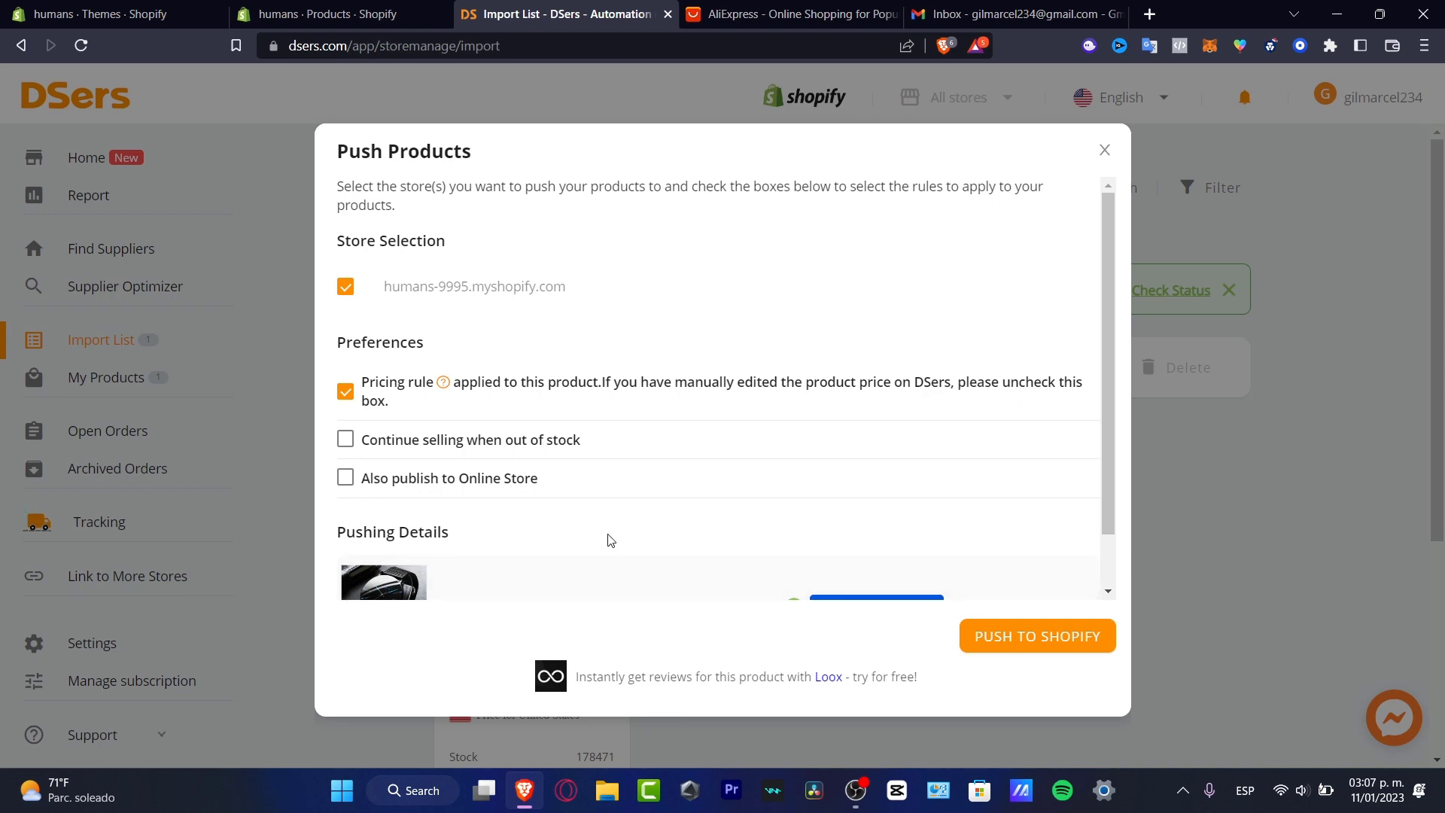
{"action": "scroll", "coordinate": [587, 538], "scroll_direction": "down", "scroll_amount": 1}
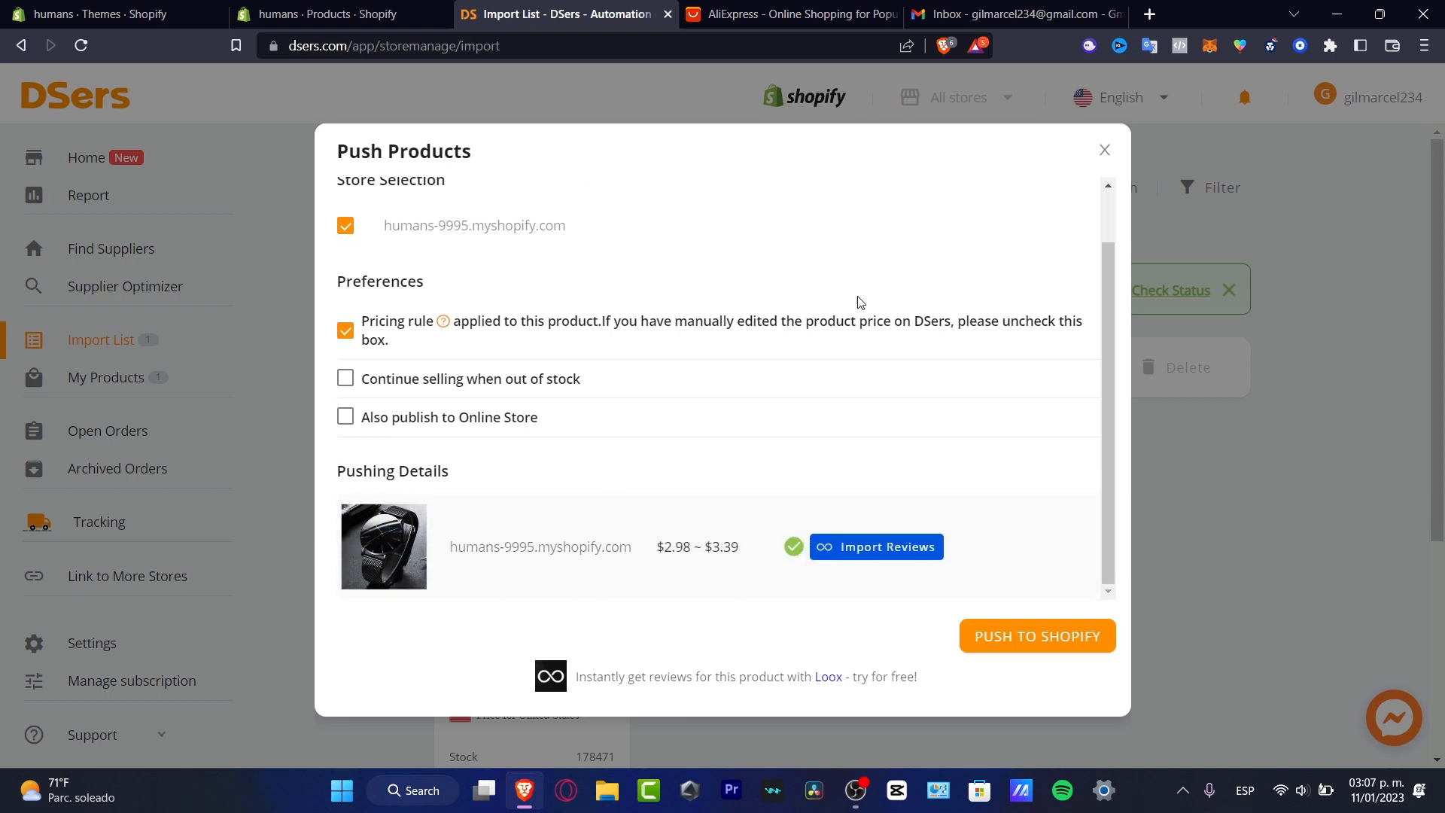
{"action": "left_click", "coordinate": [1104, 151]}
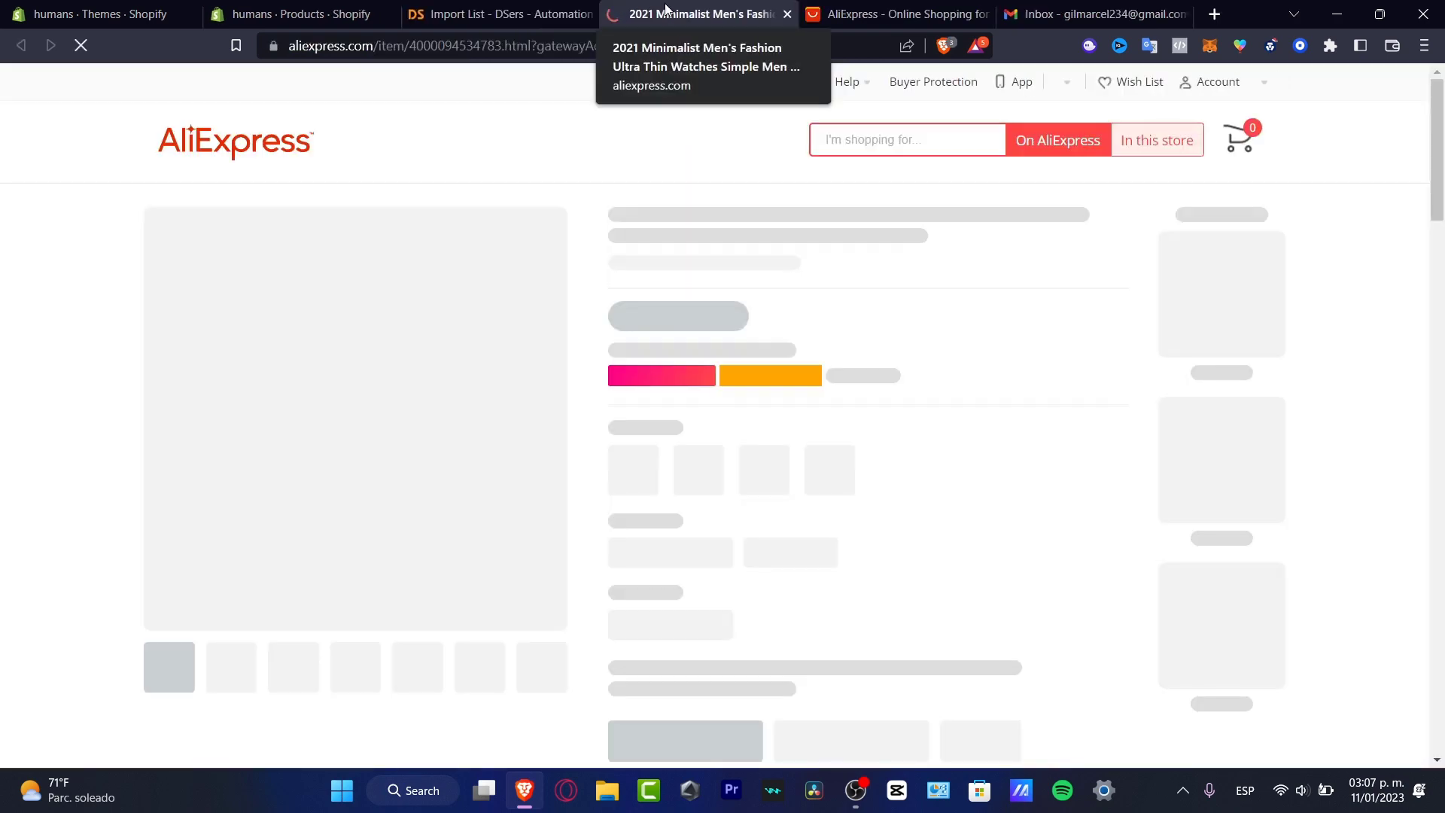
Look over the watch's 59.47 MXN$ AliExpress page and select its web address.
{"action": "scroll", "coordinate": [875, 331], "scroll_direction": "down", "scroll_amount": 3}
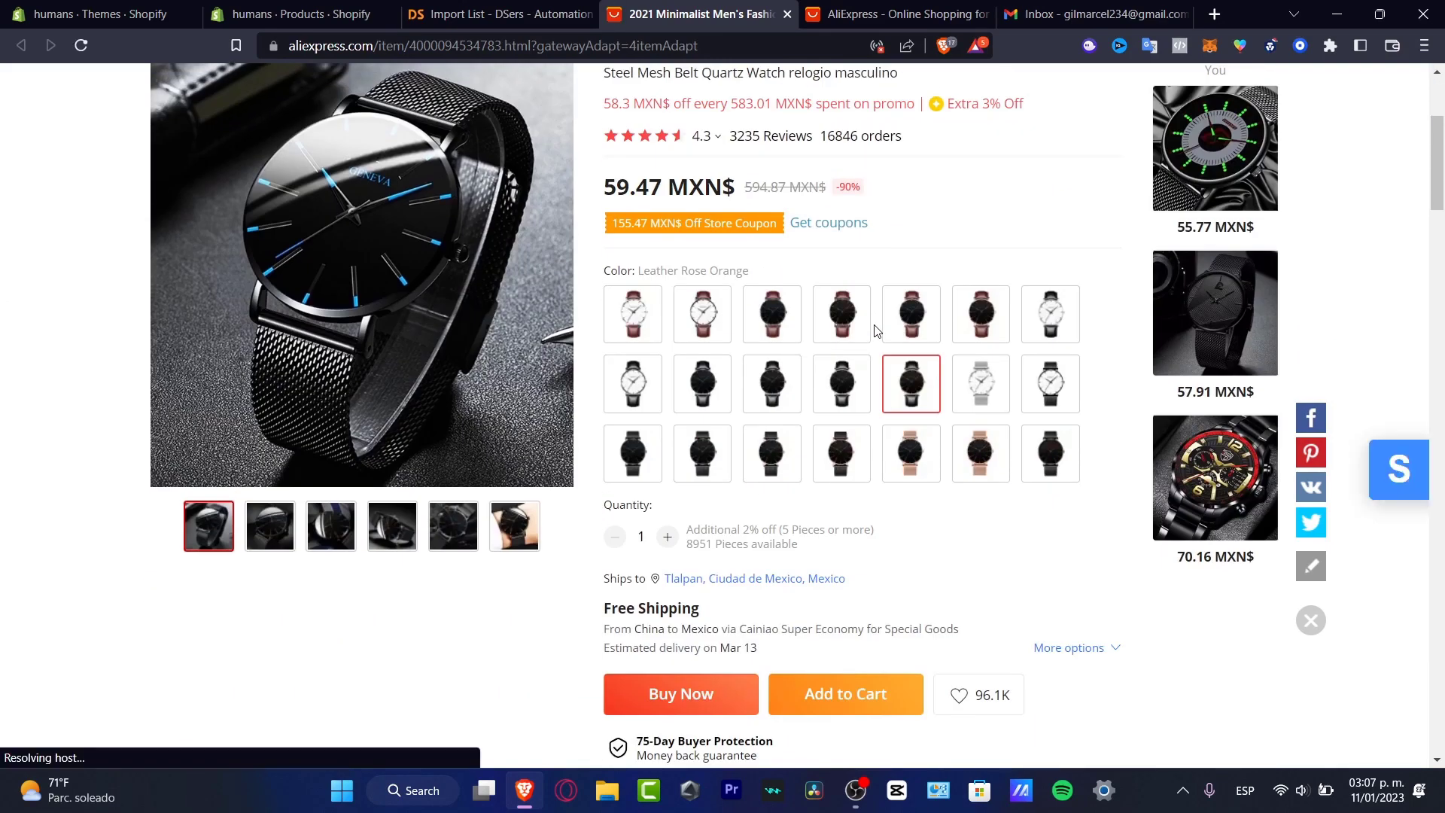
{"action": "scroll", "coordinate": [885, 364], "scroll_direction": "up", "scroll_amount": 4}
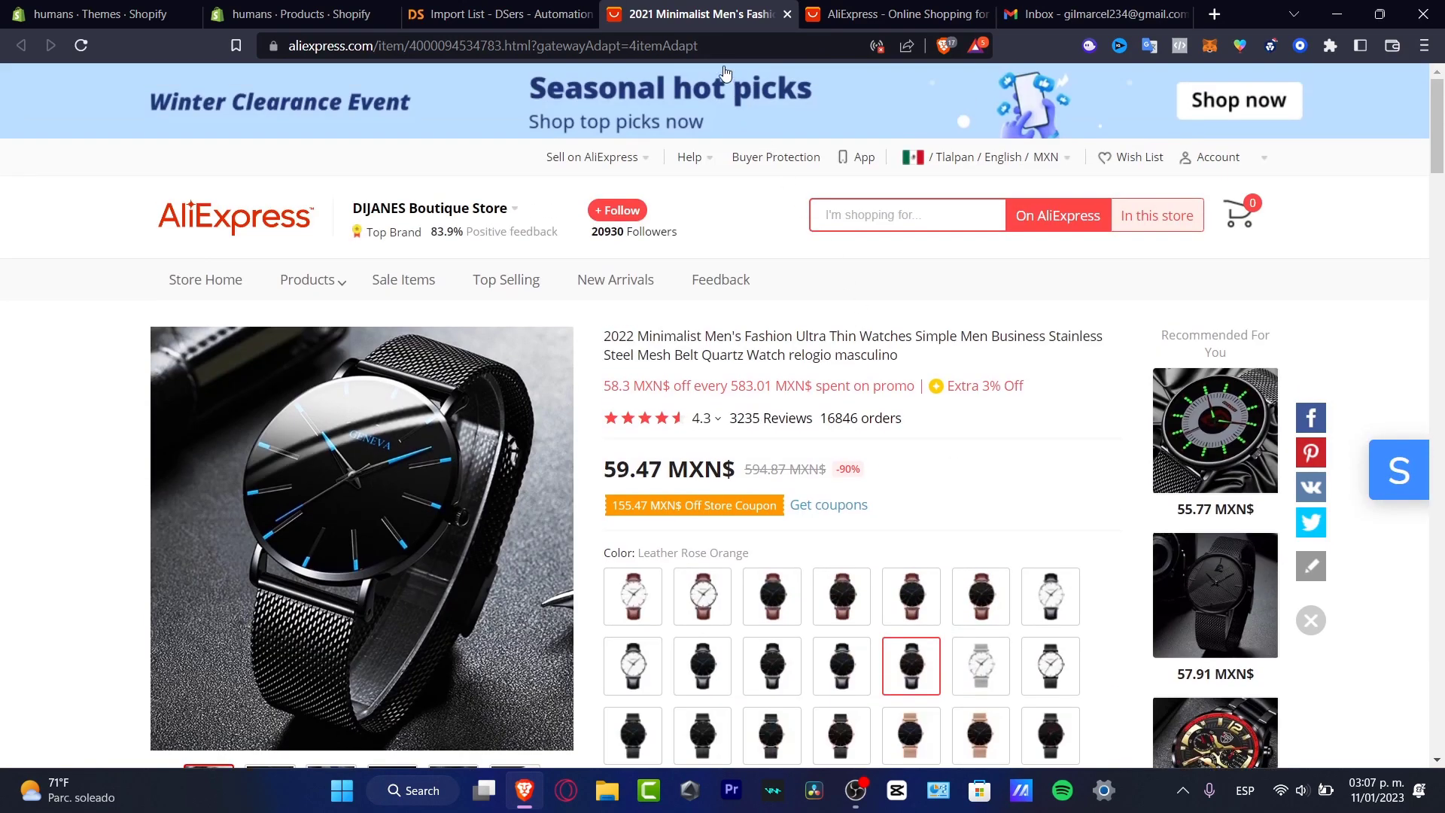
{"action": "left_click", "coordinate": [694, 47]}
Launch Supplier Optimizer from the watch card's More Action menu in the import list.
{"action": "left_click", "coordinate": [497, 13]}
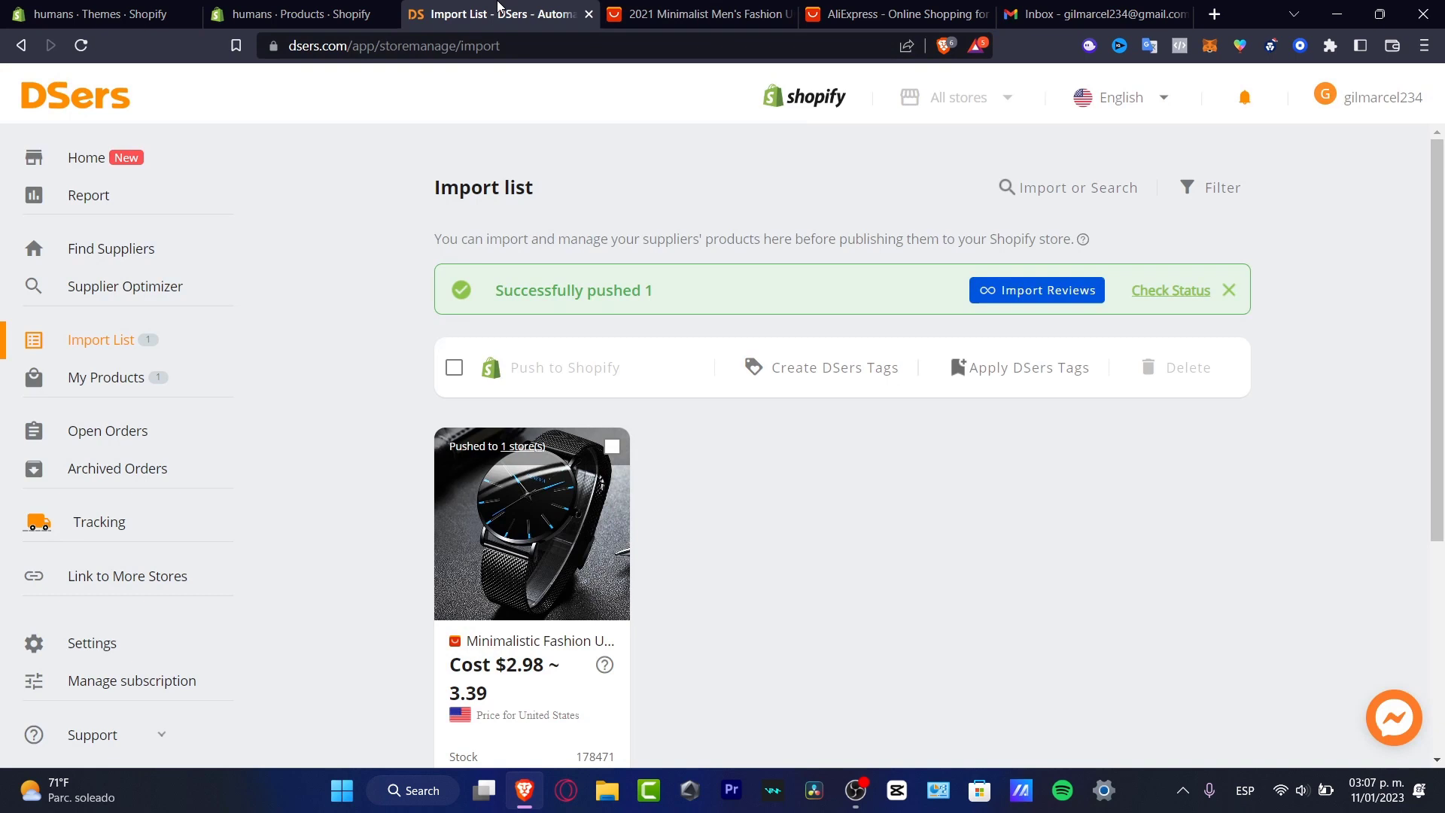
{"action": "scroll", "coordinate": [779, 462], "scroll_direction": "down", "scroll_amount": 3}
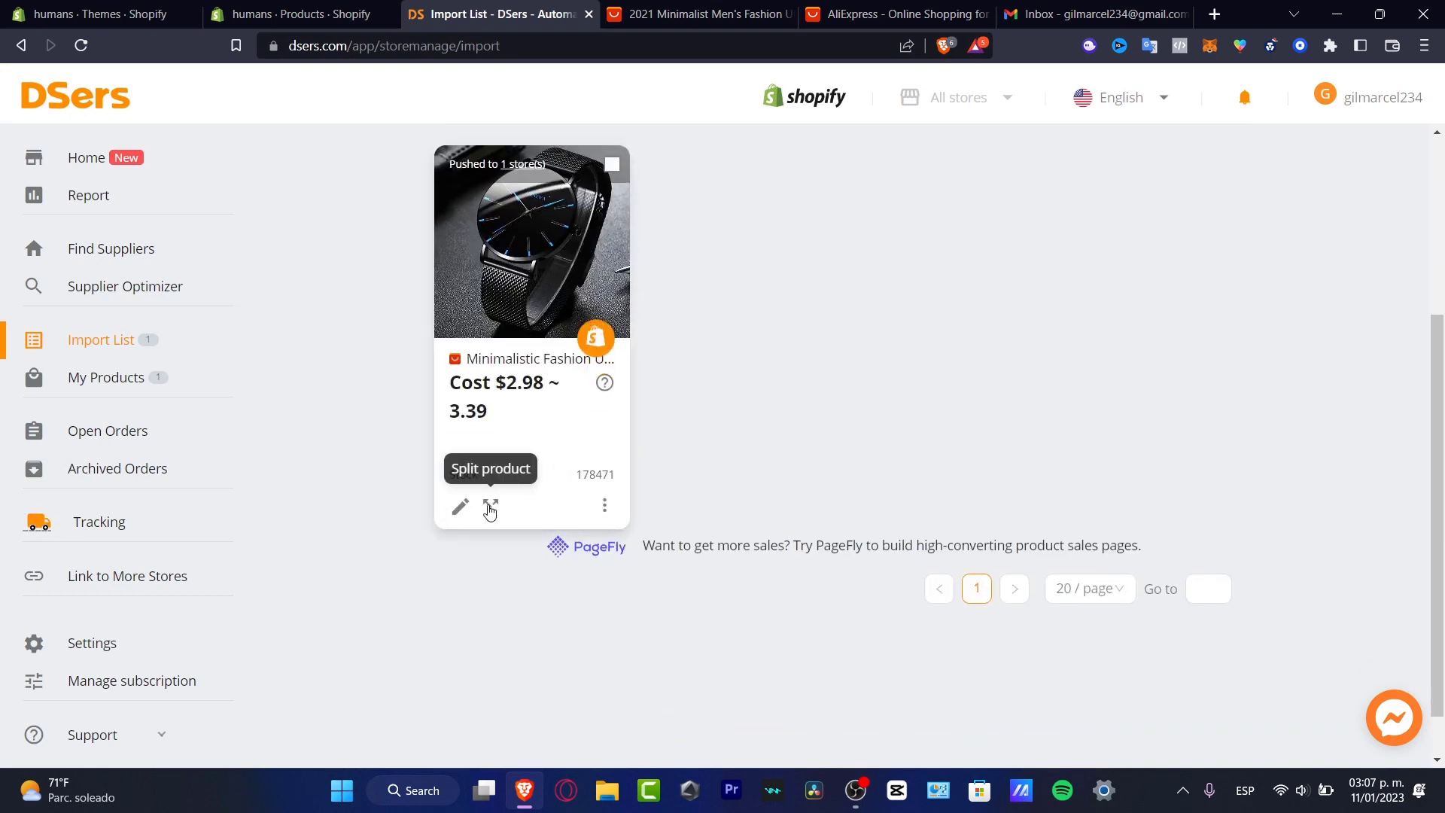
{"action": "left_click", "coordinate": [604, 505]}
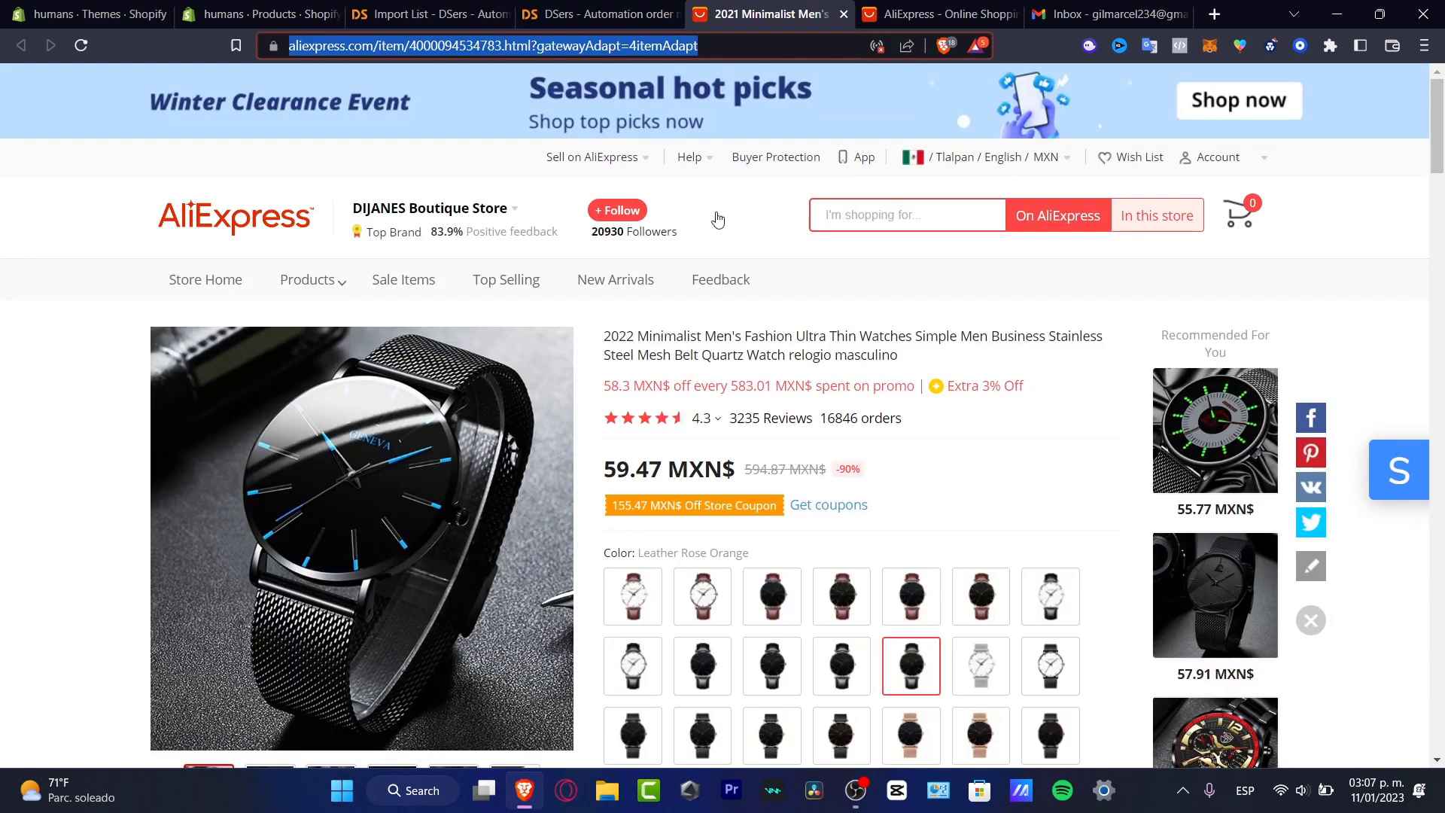
Wait for the supplier search results, checking the supplier page and Shopify products meanwhile.
{"action": "left_click", "coordinate": [602, 15]}
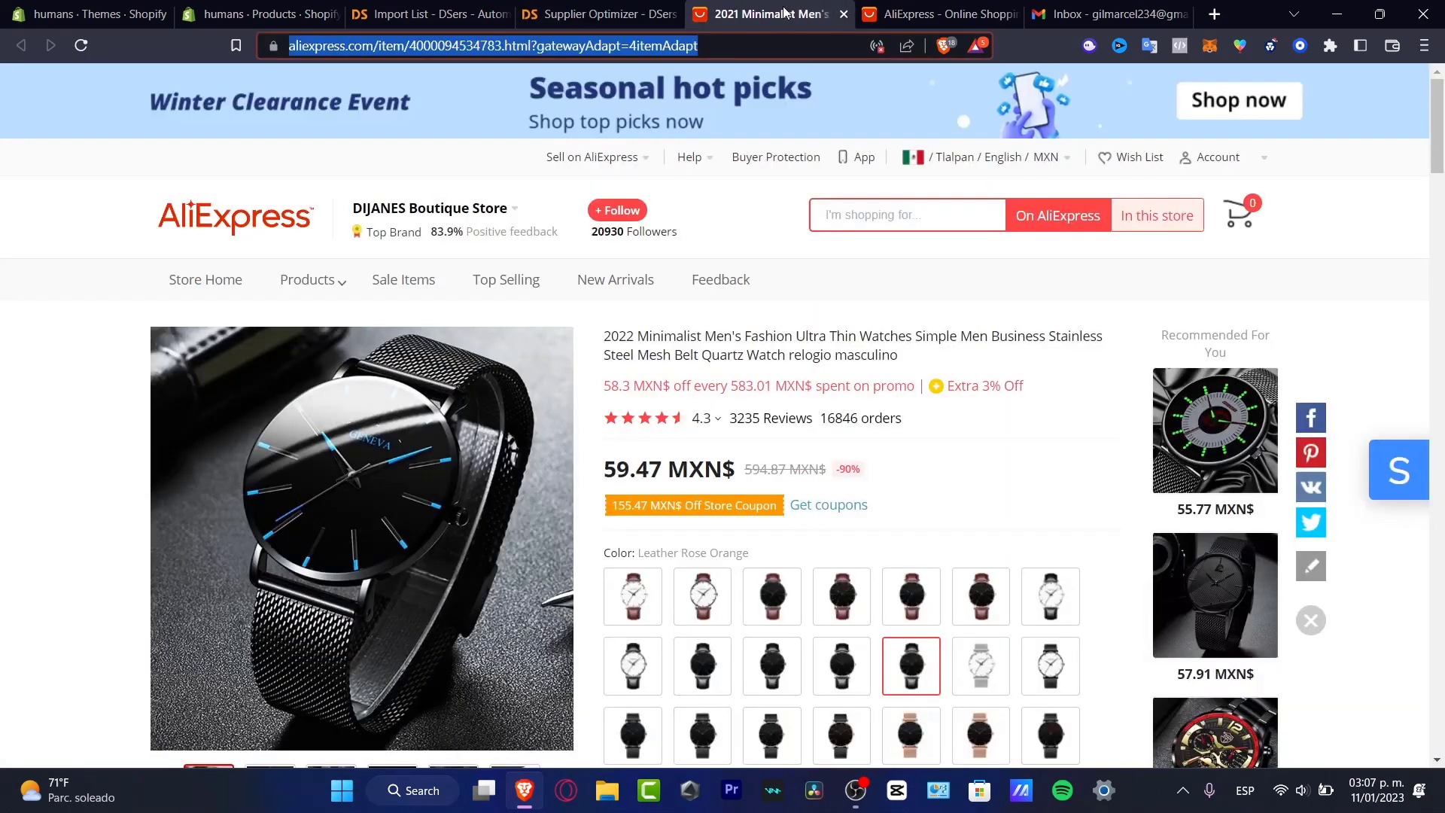
{"action": "left_click", "coordinate": [753, 14]}
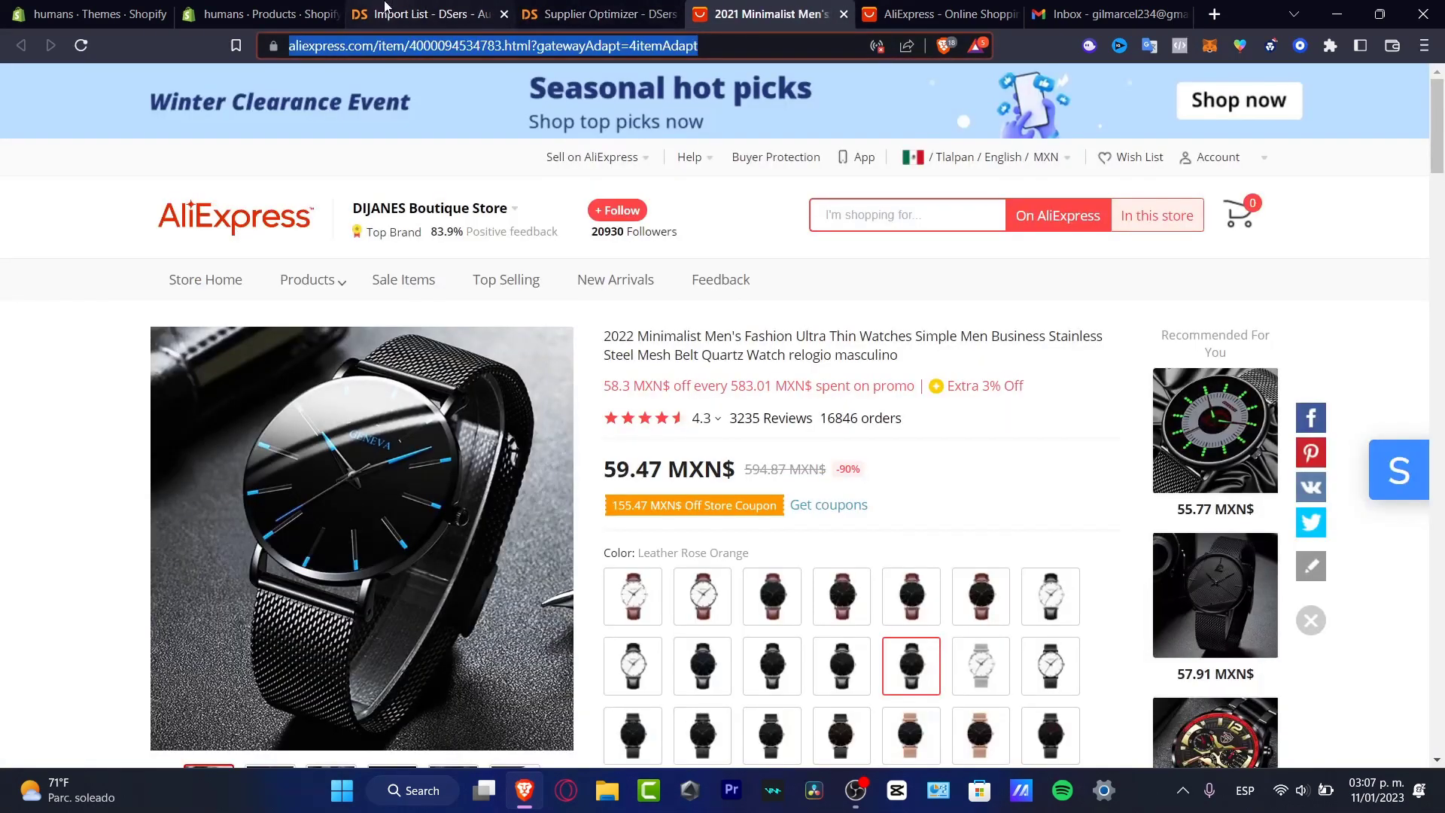
{"action": "left_click", "coordinate": [329, 13]}
{"action": "left_click", "coordinate": [745, 13]}
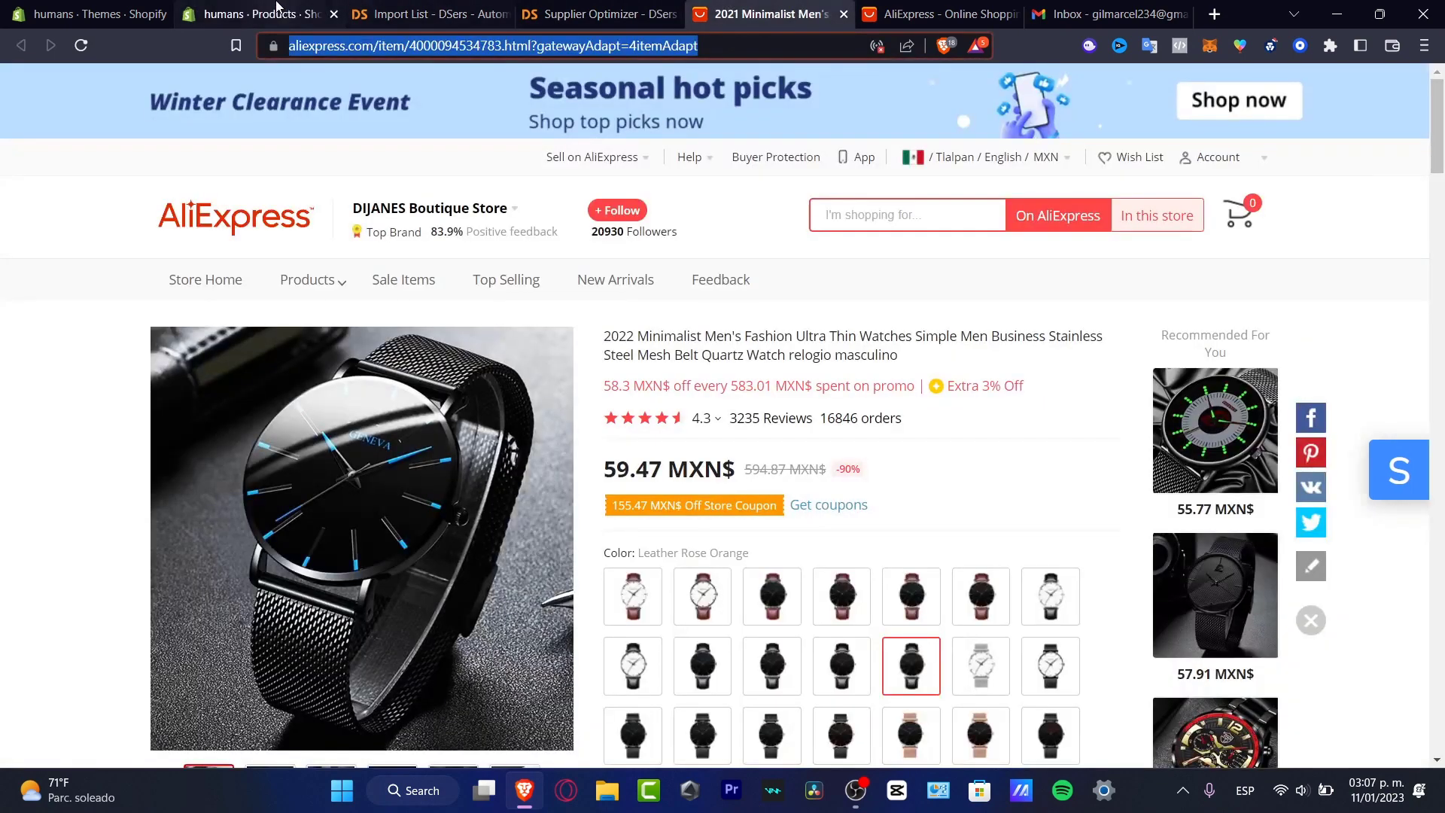
{"action": "left_click", "coordinate": [272, 11]}
{"action": "left_click", "coordinate": [602, 14]}
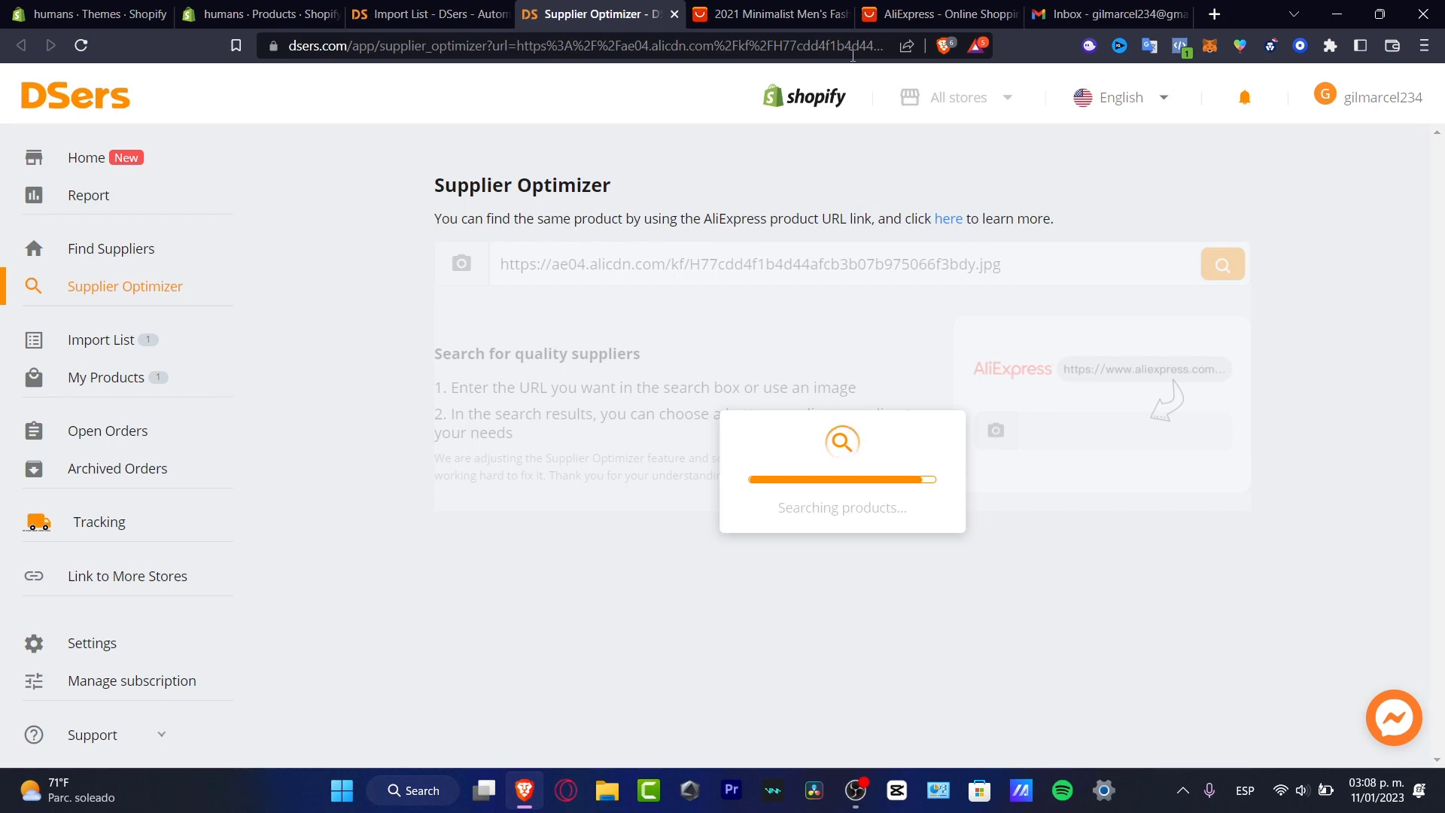
{"action": "left_click", "coordinate": [797, 23]}
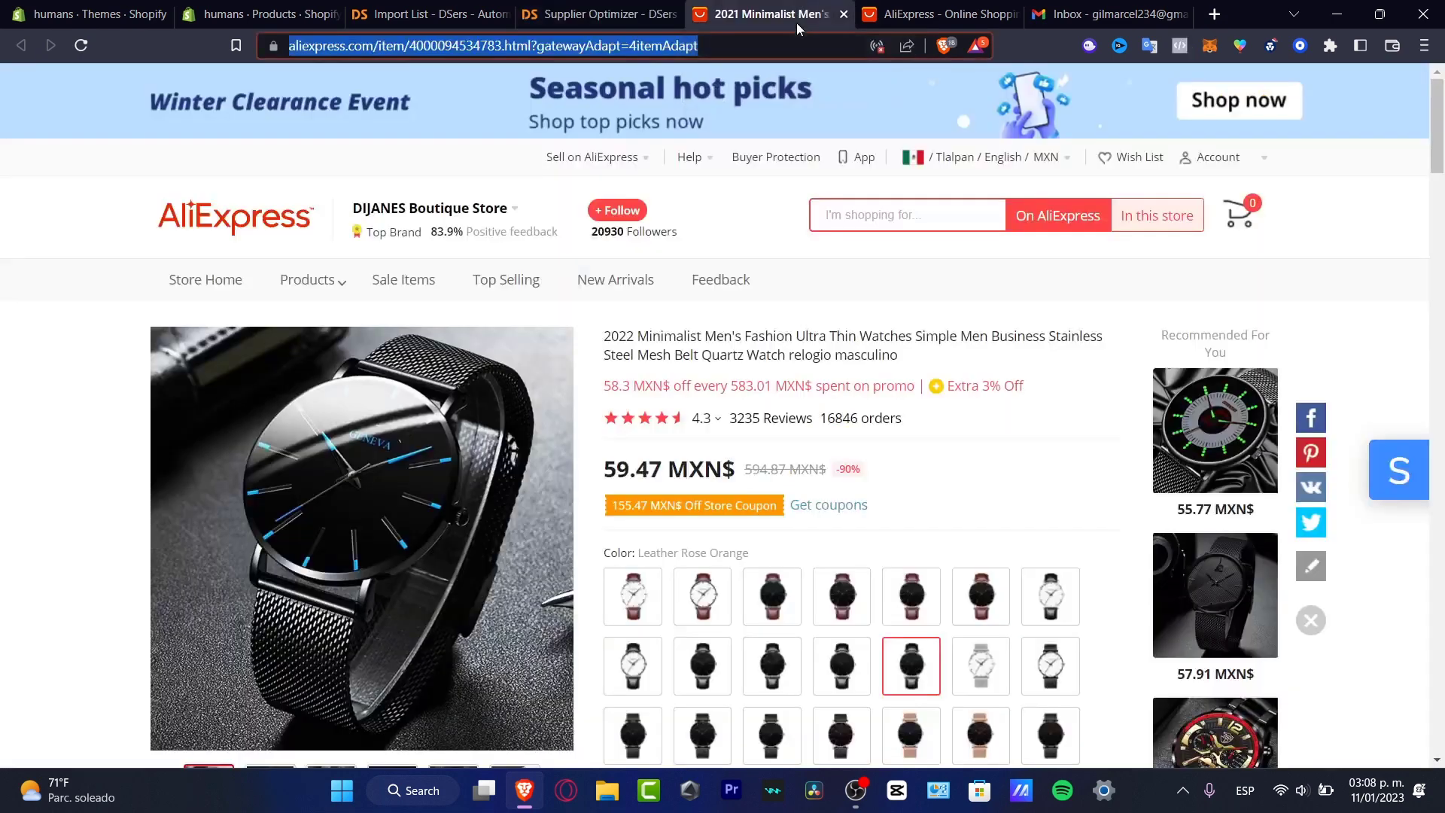
{"action": "left_click", "coordinate": [621, 20]}
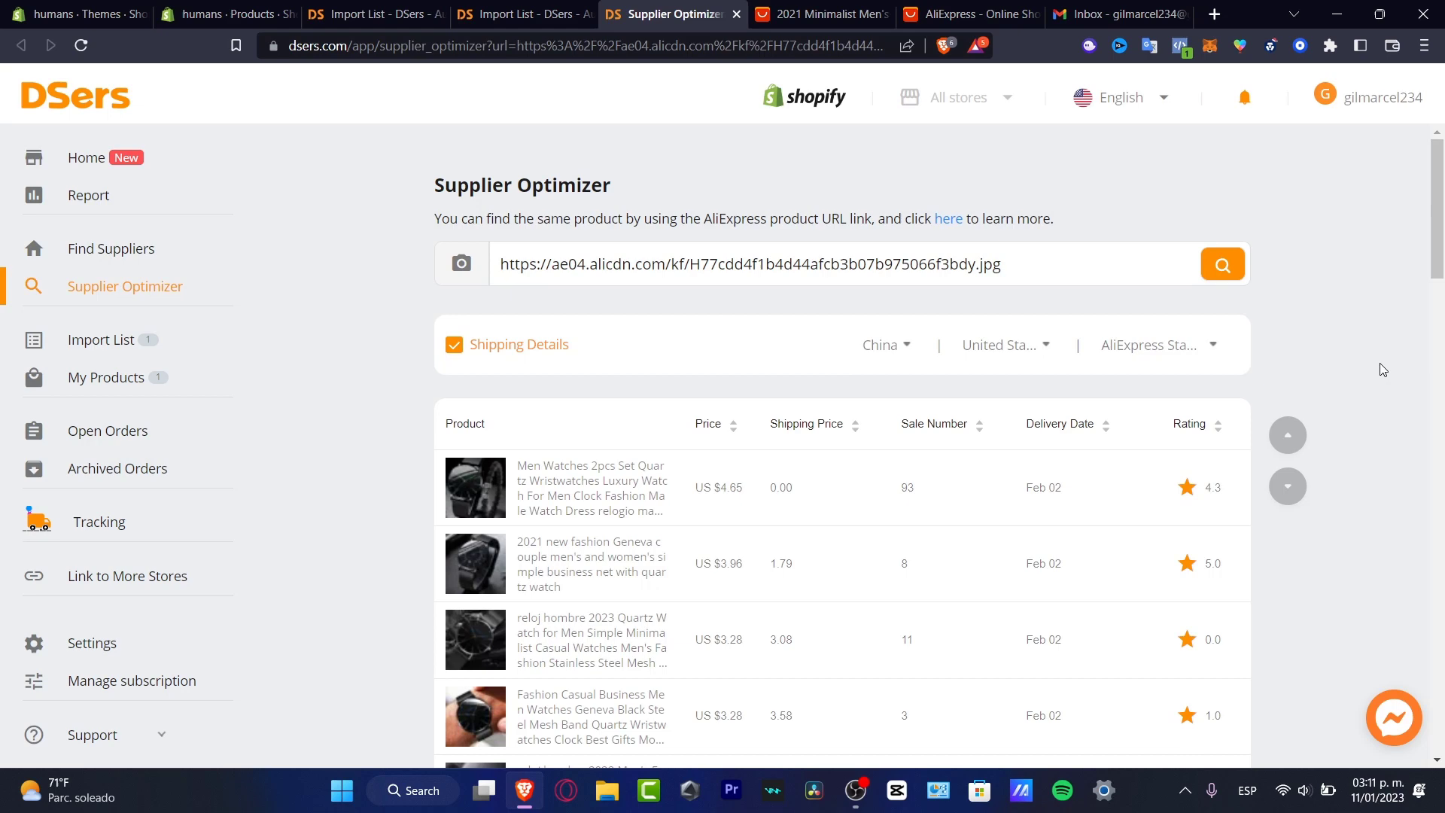
Sort the supplier matches by rating and import the US $2.52 watch.
{"action": "scroll", "coordinate": [1379, 363], "scroll_direction": "down", "scroll_amount": 4}
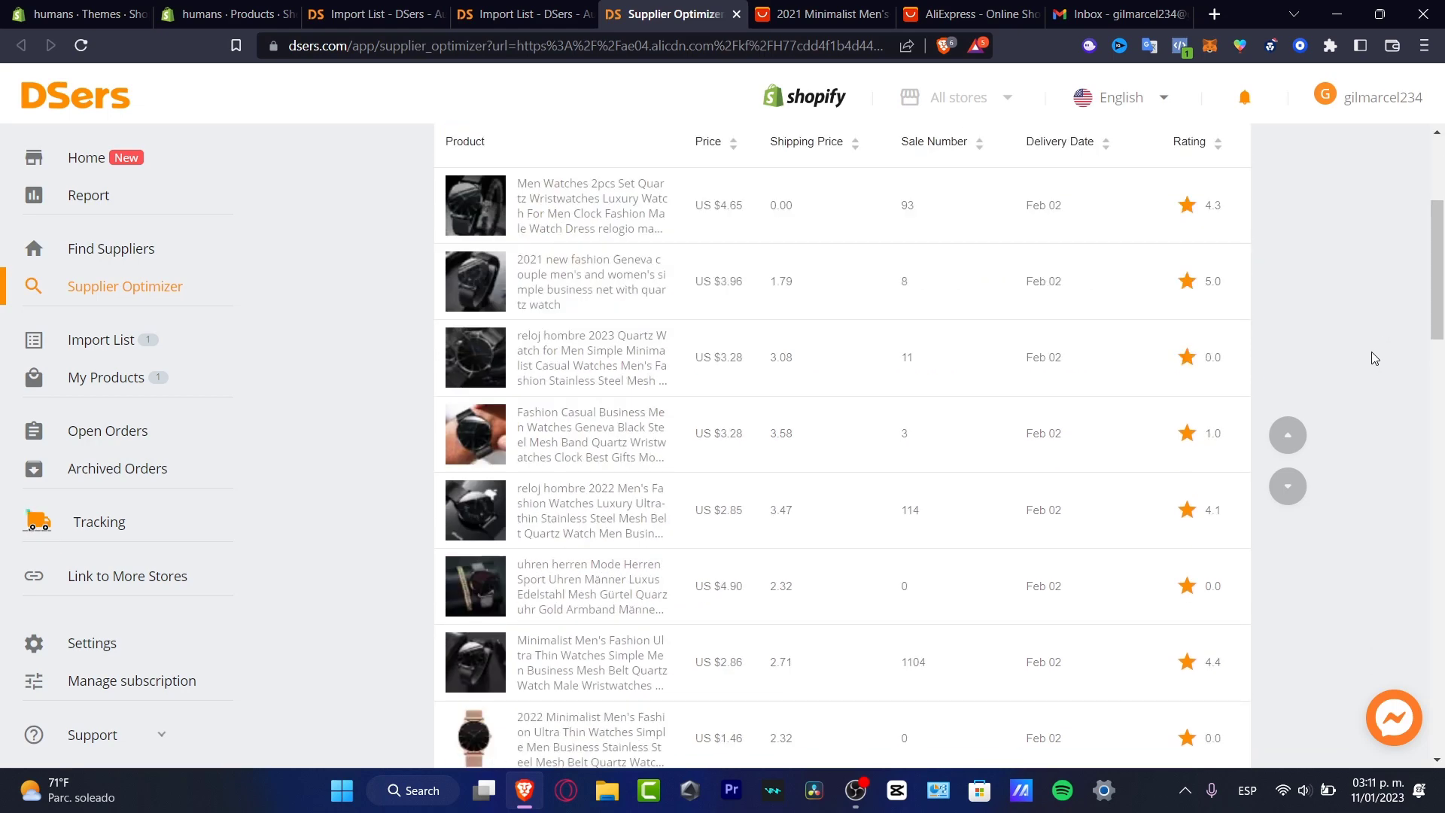
{"action": "left_click", "coordinate": [1213, 148]}
{"action": "scroll", "coordinate": [1303, 264], "scroll_direction": "up", "scroll_amount": 4}
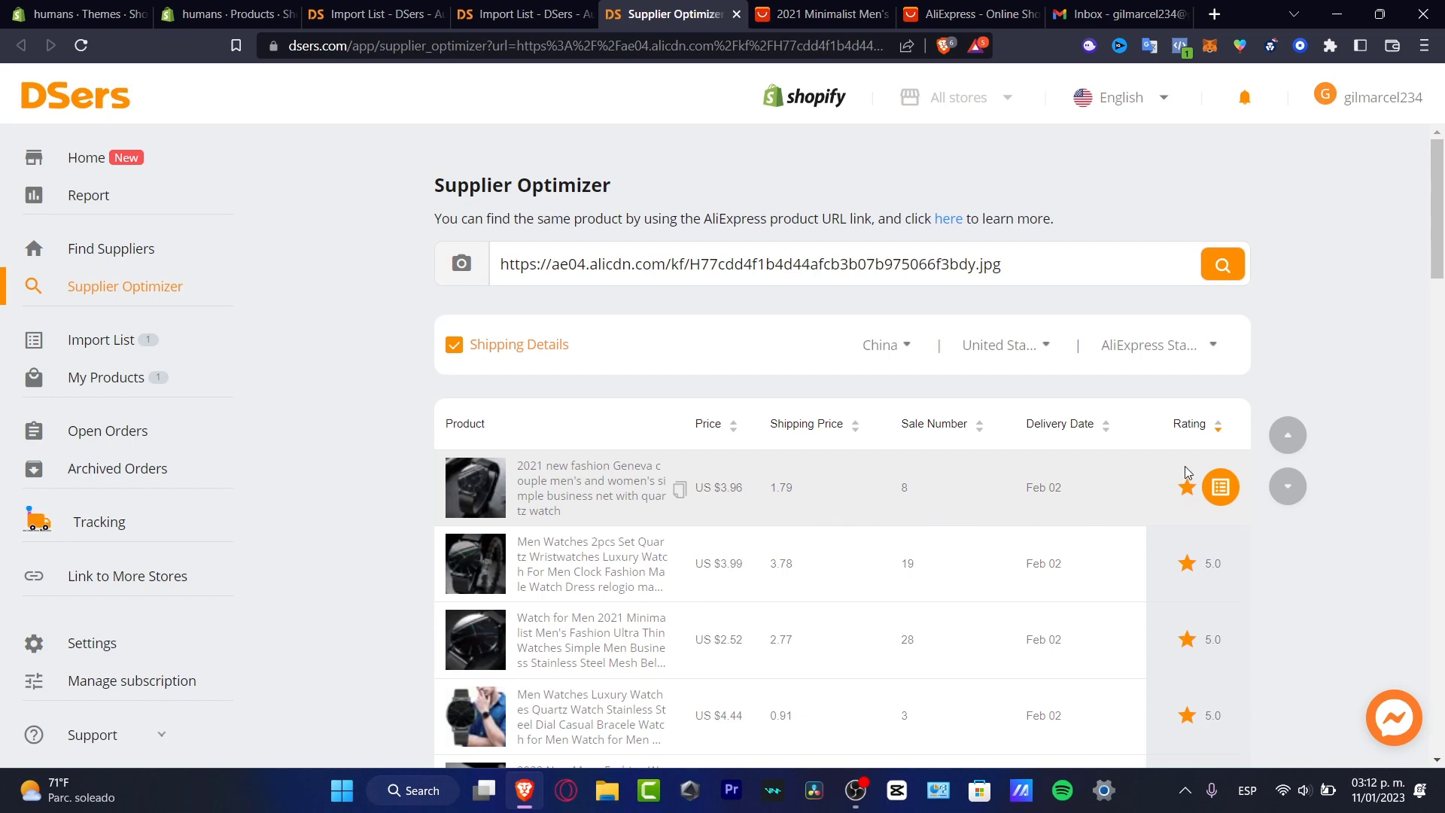
{"action": "left_click_drag", "start_coordinate": [1439, 256], "coordinate": [1441, 308]}
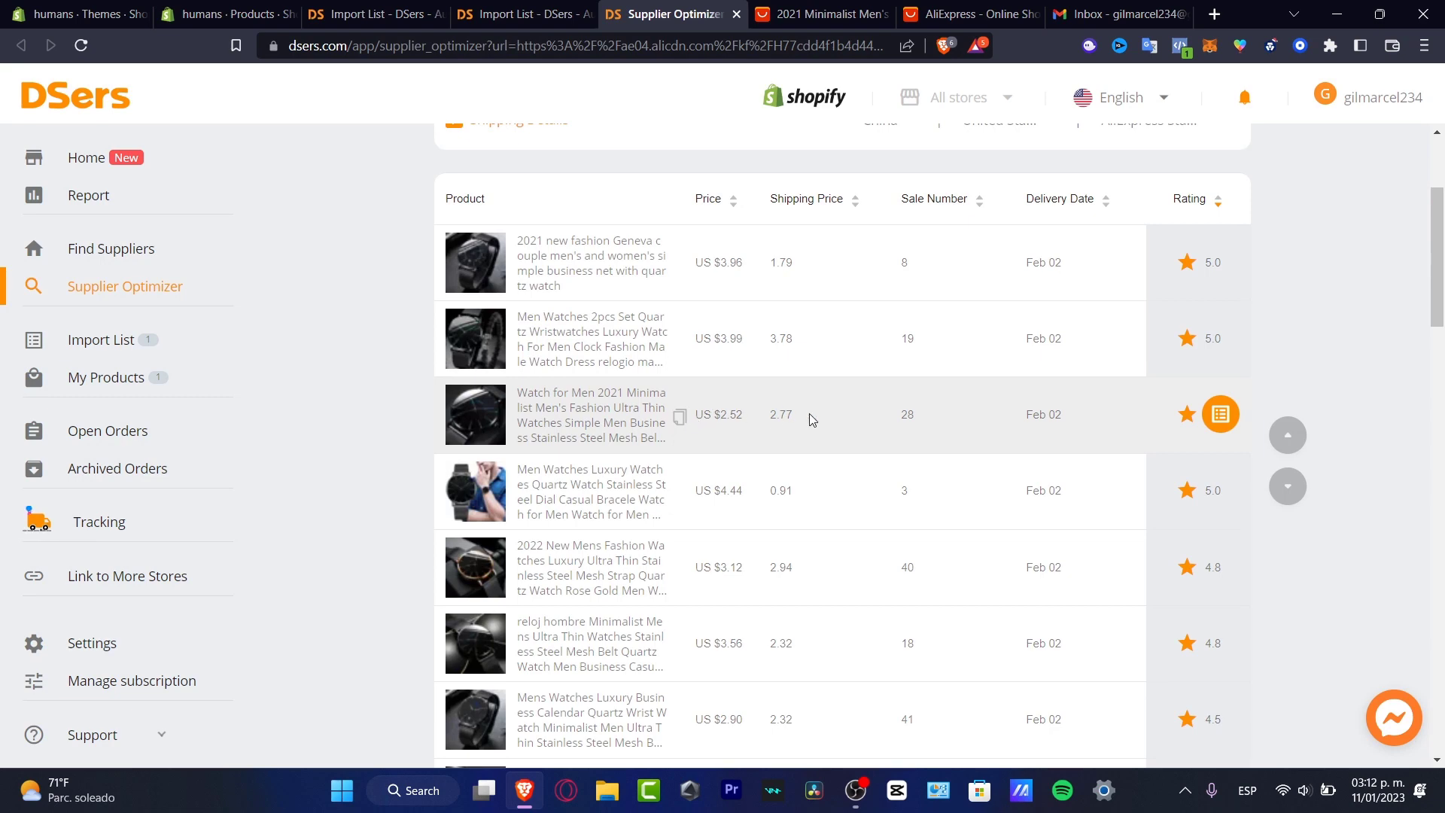
{"action": "left_click", "coordinate": [1221, 416]}
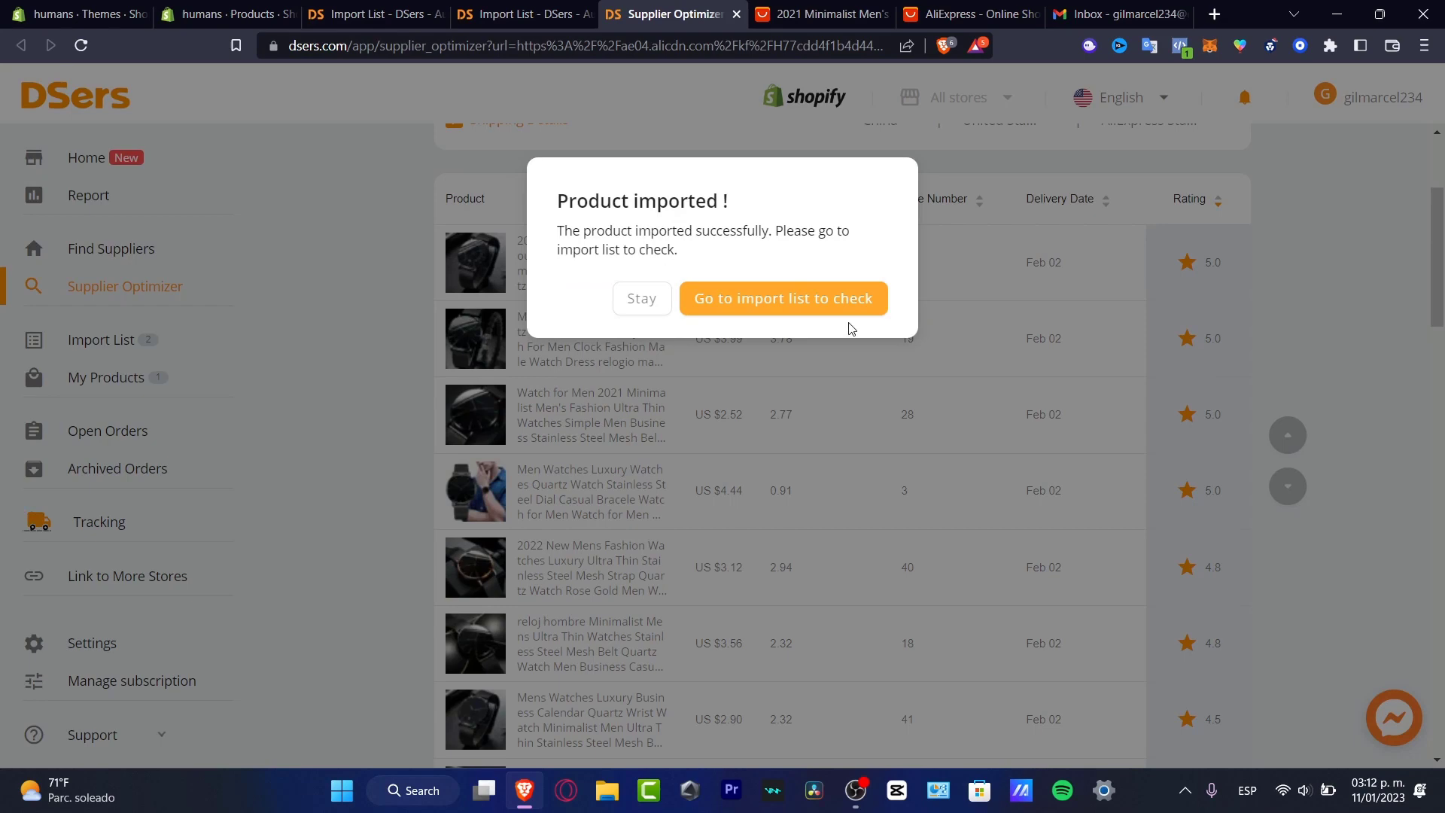
Open the import list and push the new $2.52 watch card to Shopify.
{"action": "left_click", "coordinate": [797, 310]}
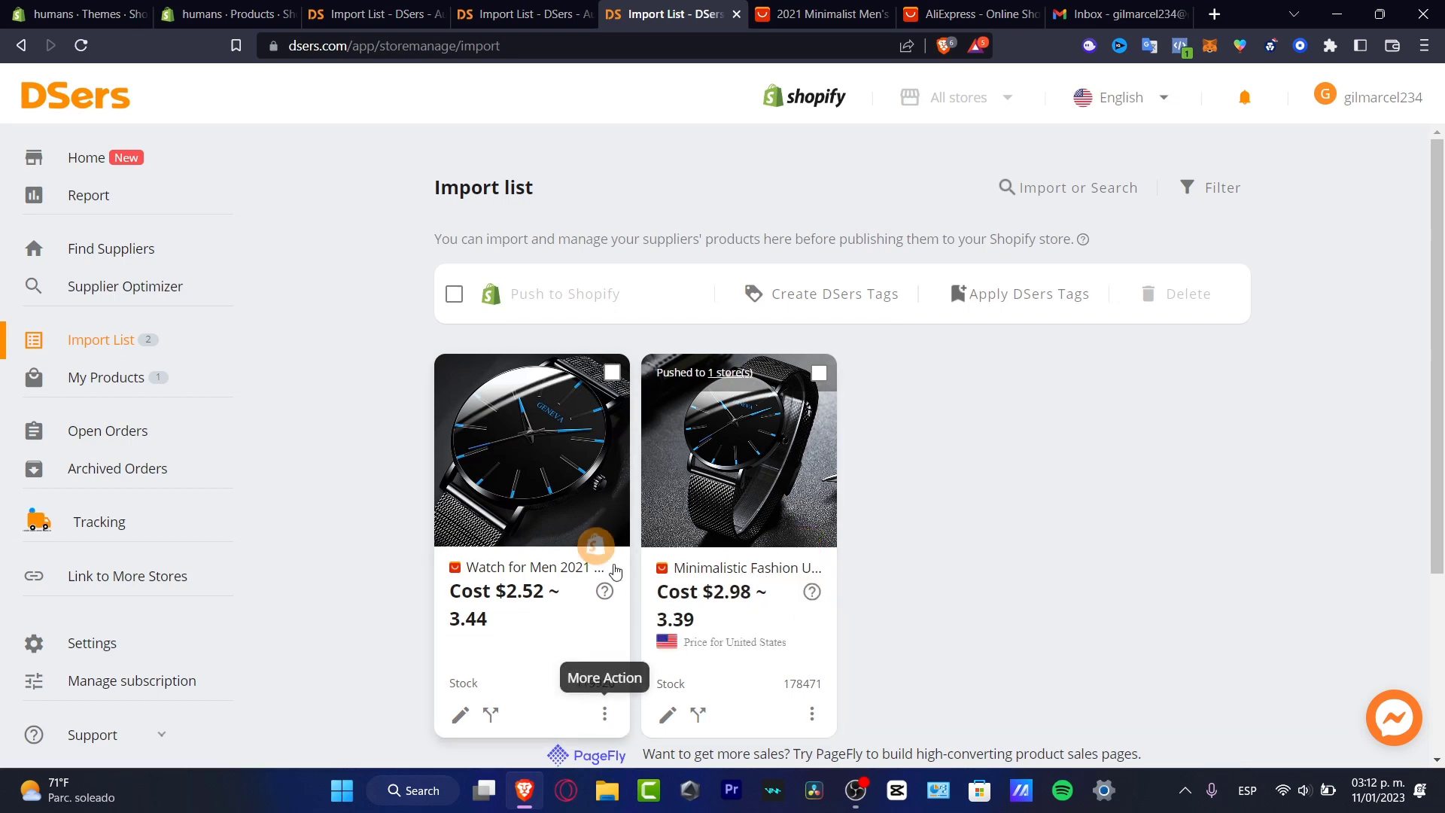
{"action": "left_click", "coordinate": [595, 545]}
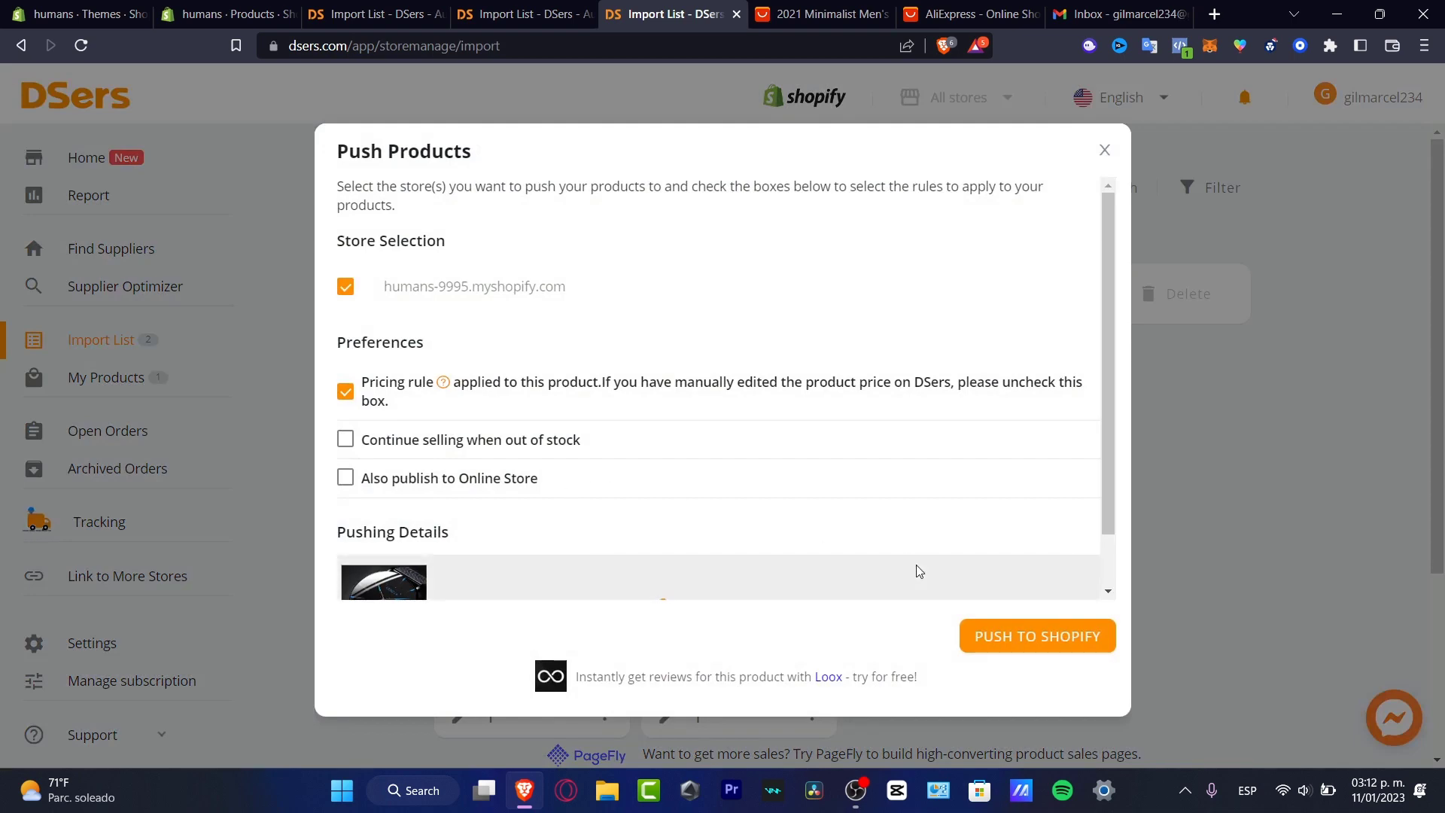
{"action": "left_click", "coordinate": [1034, 644]}
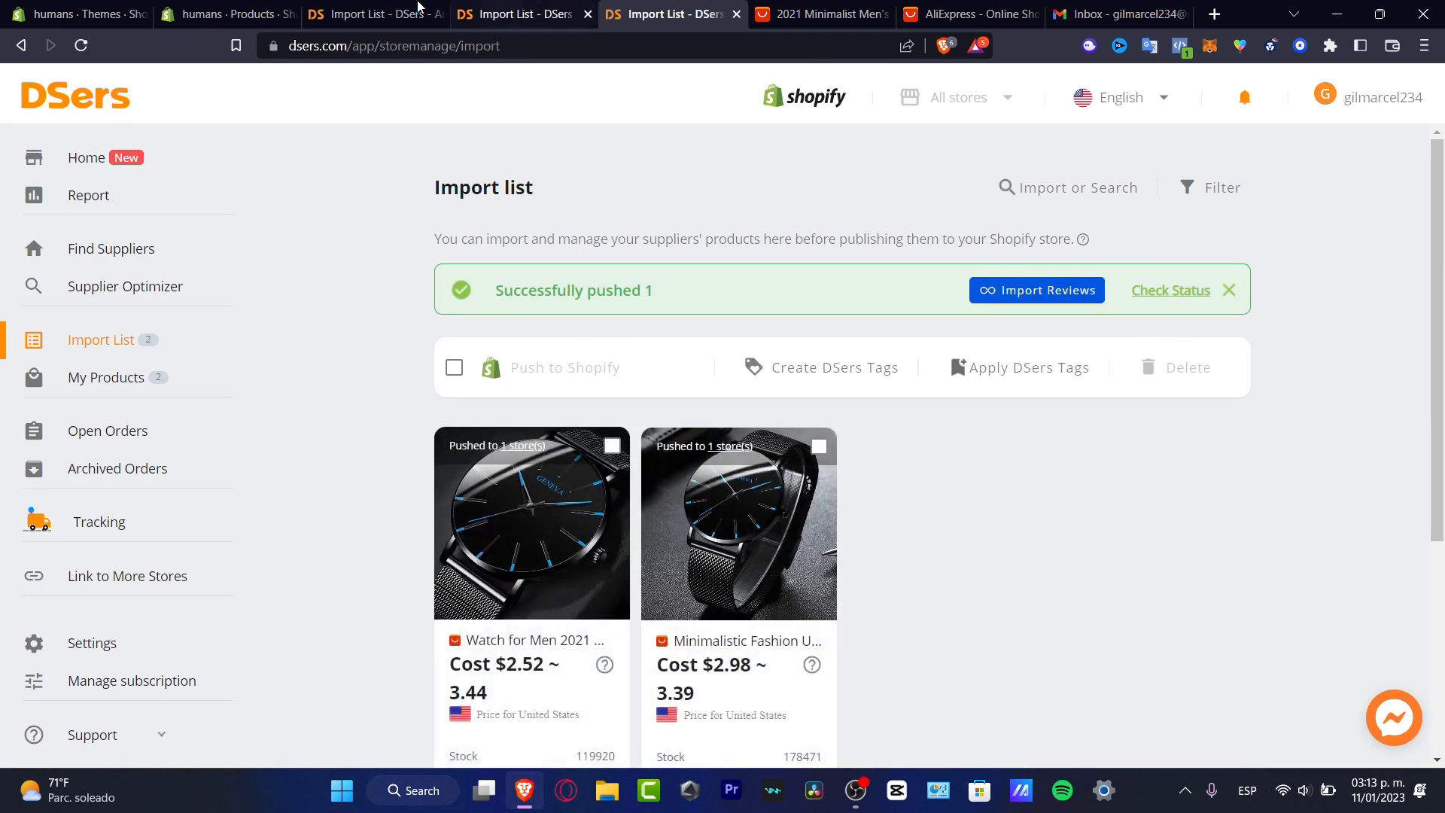
Reload Shopify Products, select the Minimalistic Fashion watch, and delete it via bulk actions.
{"action": "left_click", "coordinate": [225, 14]}
{"action": "left_click", "coordinate": [82, 46]}
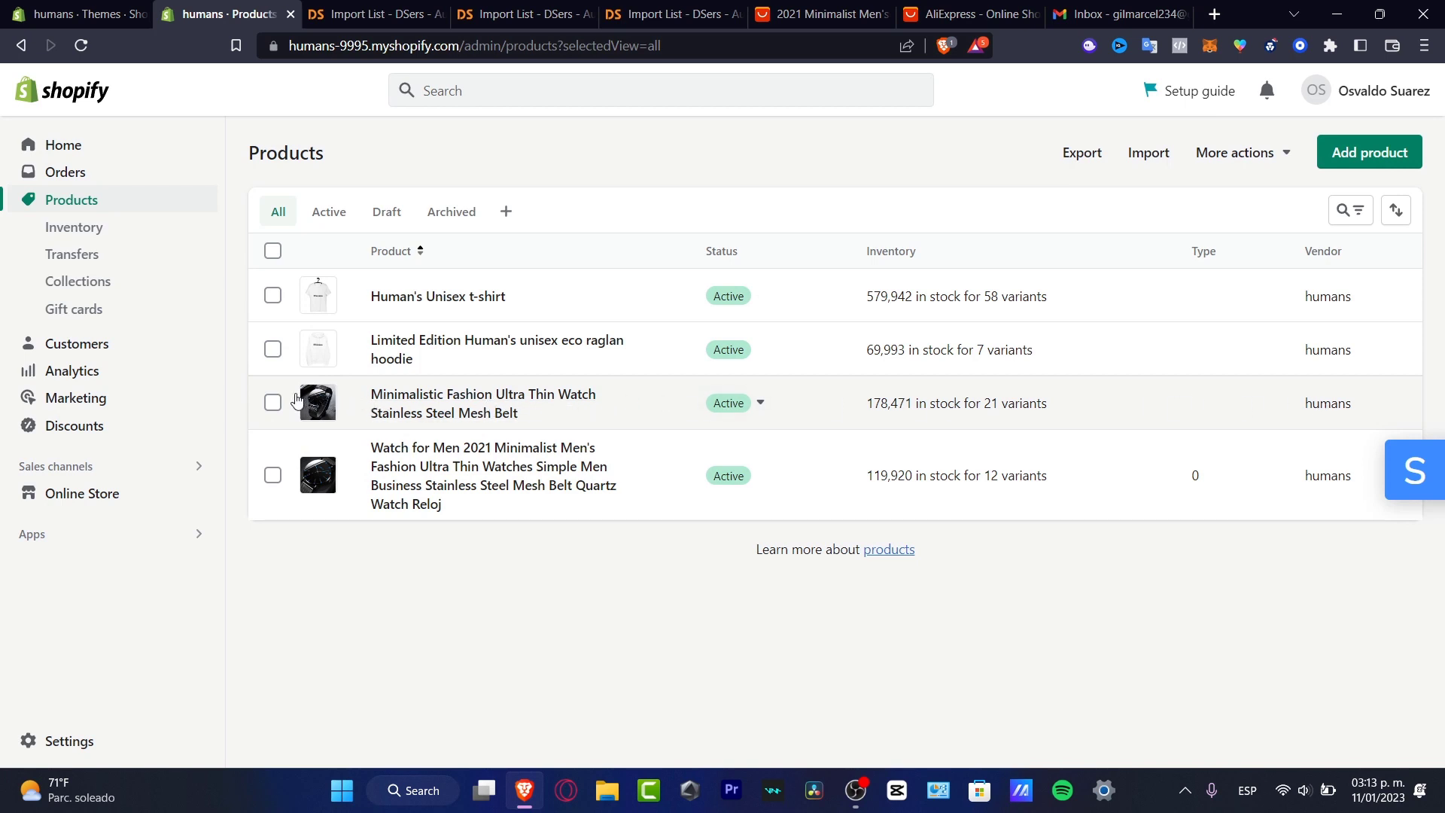
{"action": "left_click", "coordinate": [272, 404]}
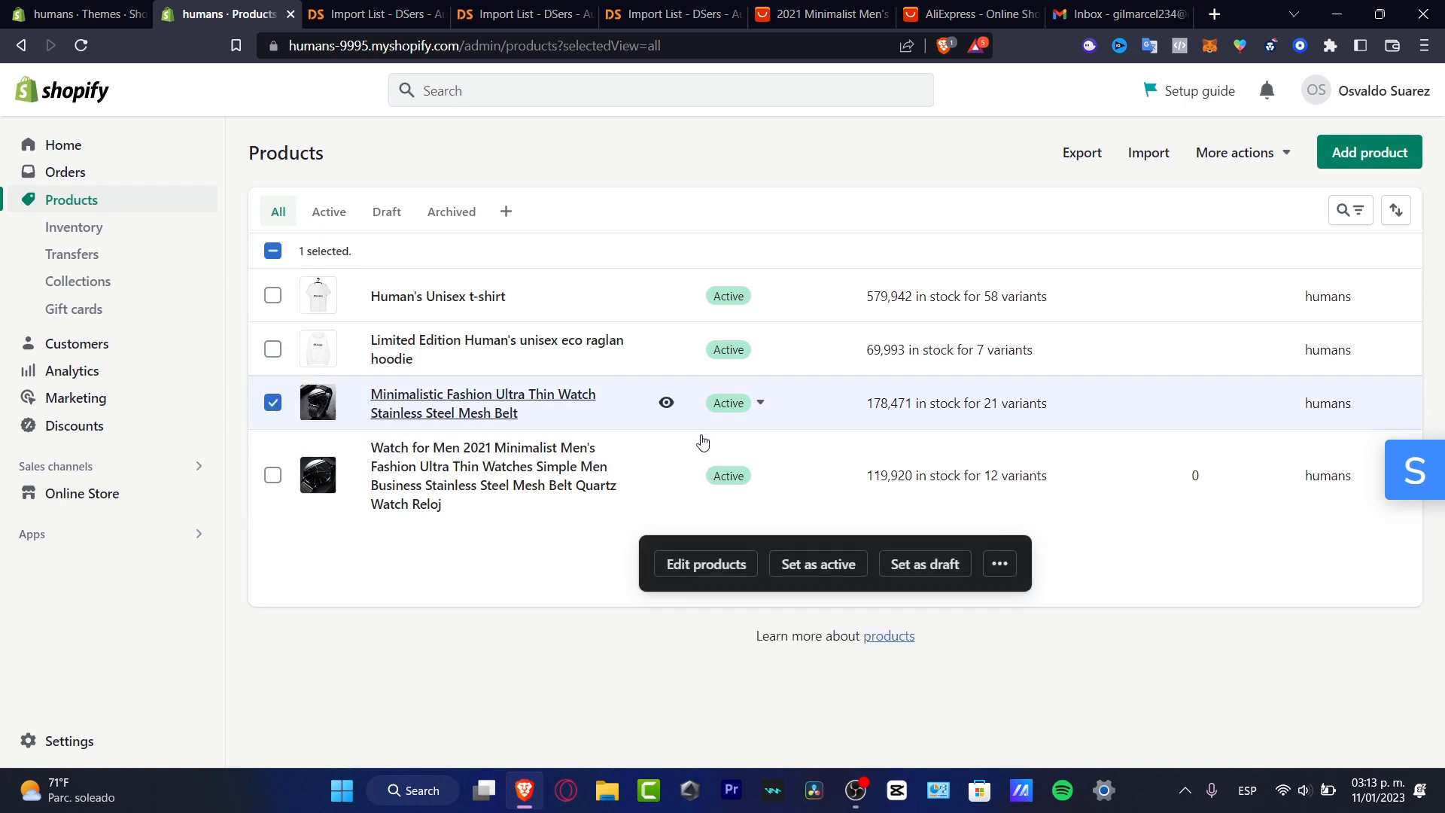
{"action": "left_click", "coordinate": [1000, 569]}
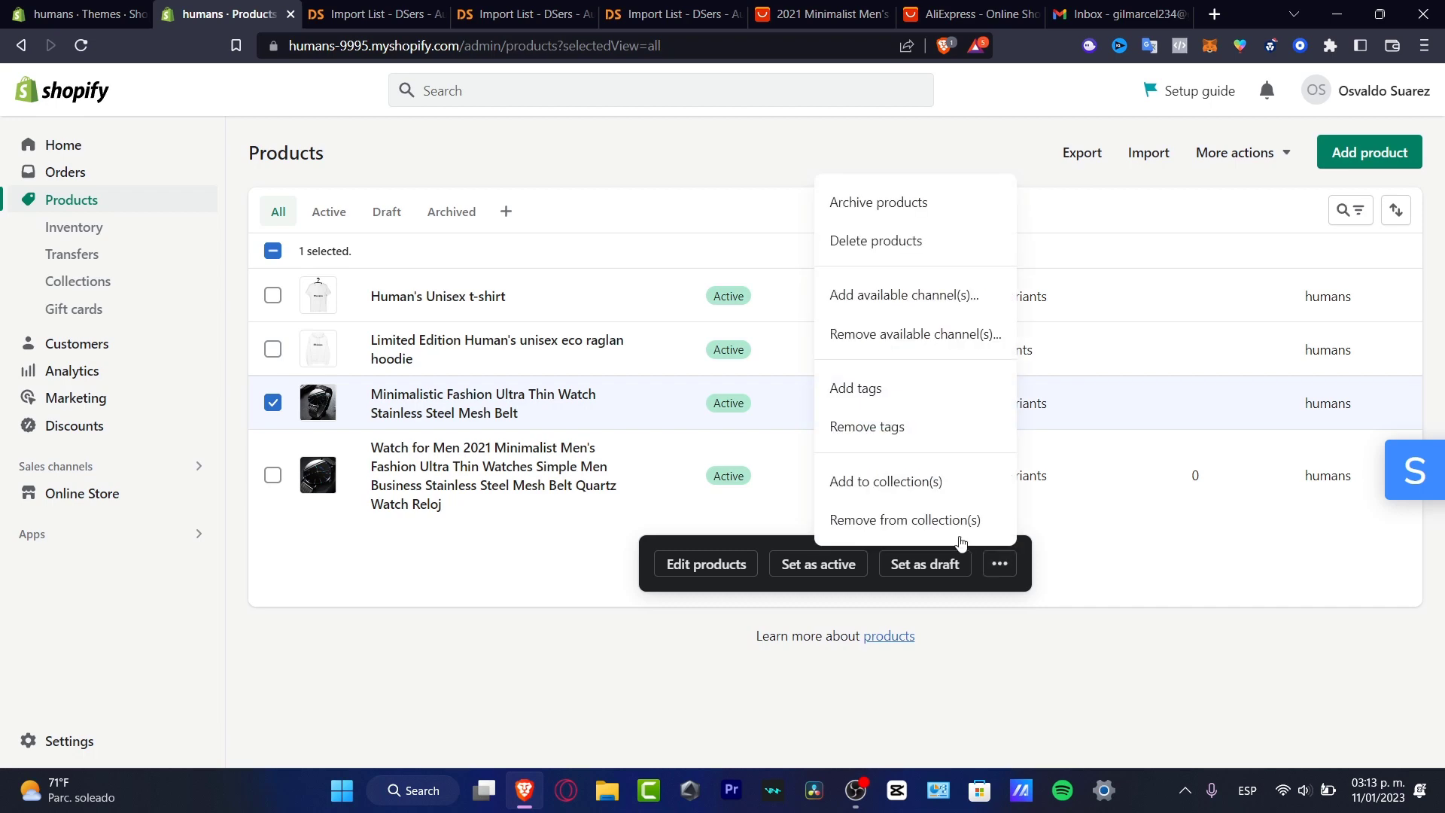
{"action": "left_click", "coordinate": [915, 521]}
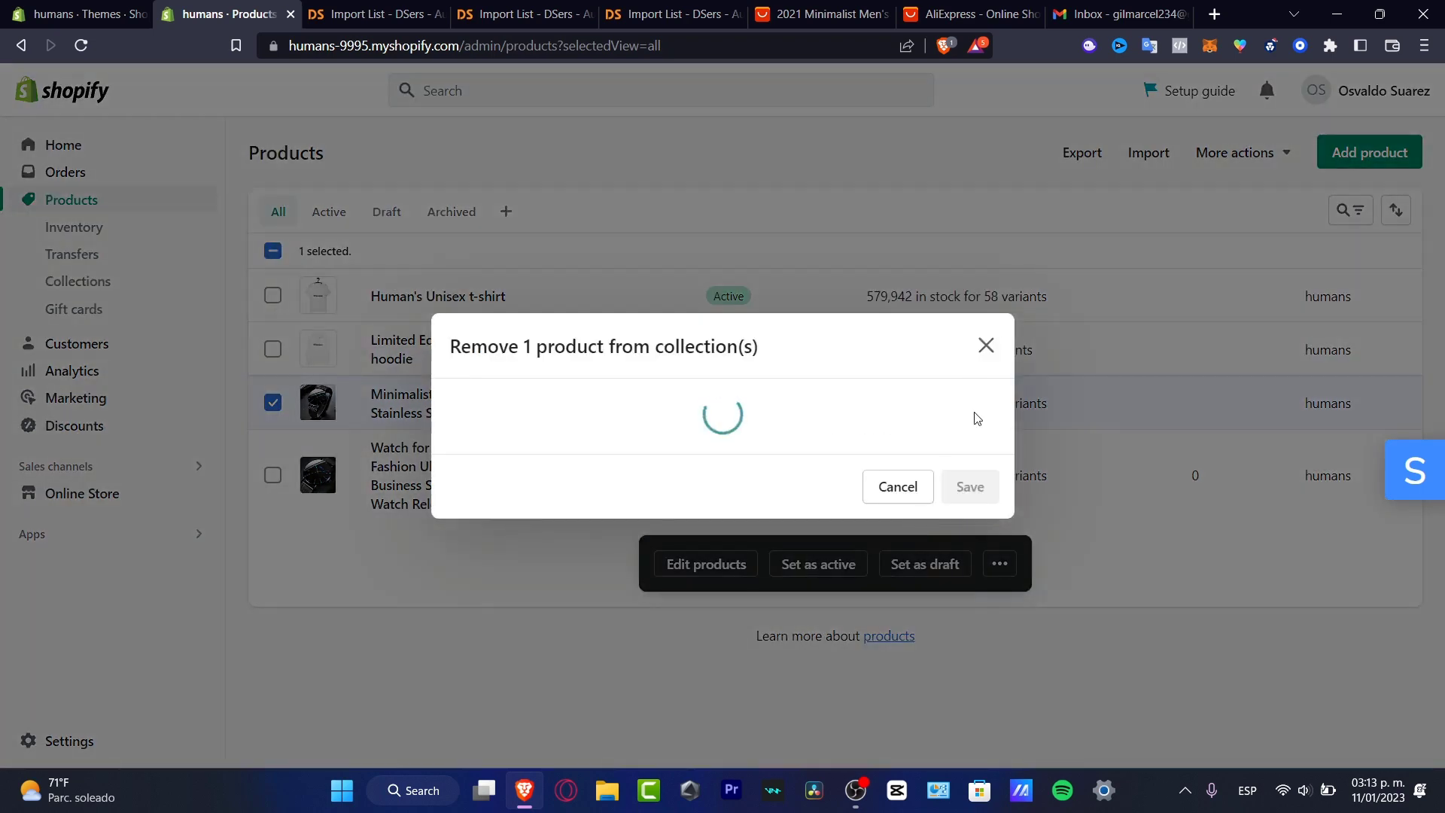
{"action": "left_click", "coordinate": [897, 500]}
{"action": "left_click", "coordinate": [1001, 570]}
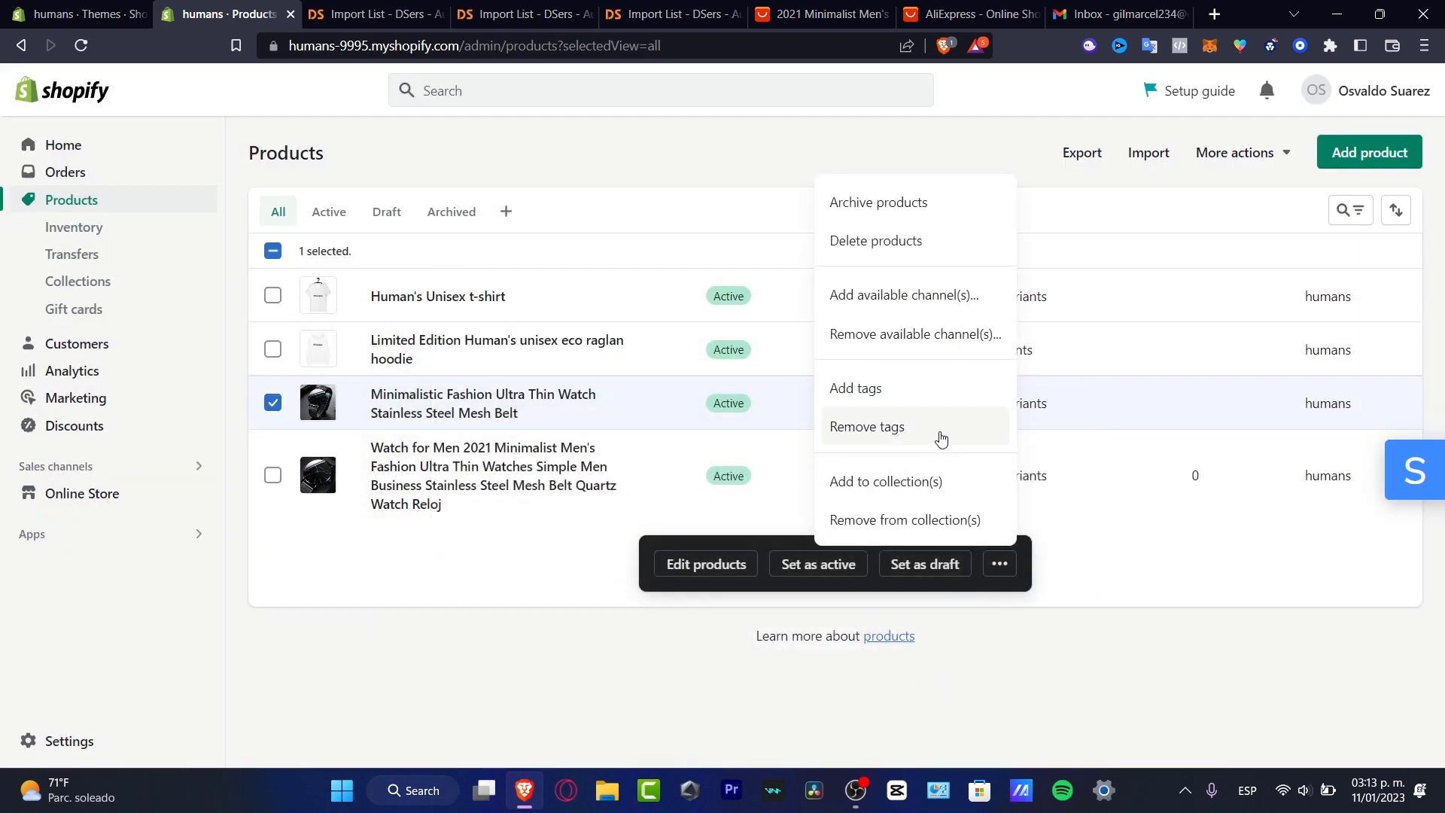
{"action": "left_click", "coordinate": [930, 258]}
{"action": "left_click", "coordinate": [967, 472]}
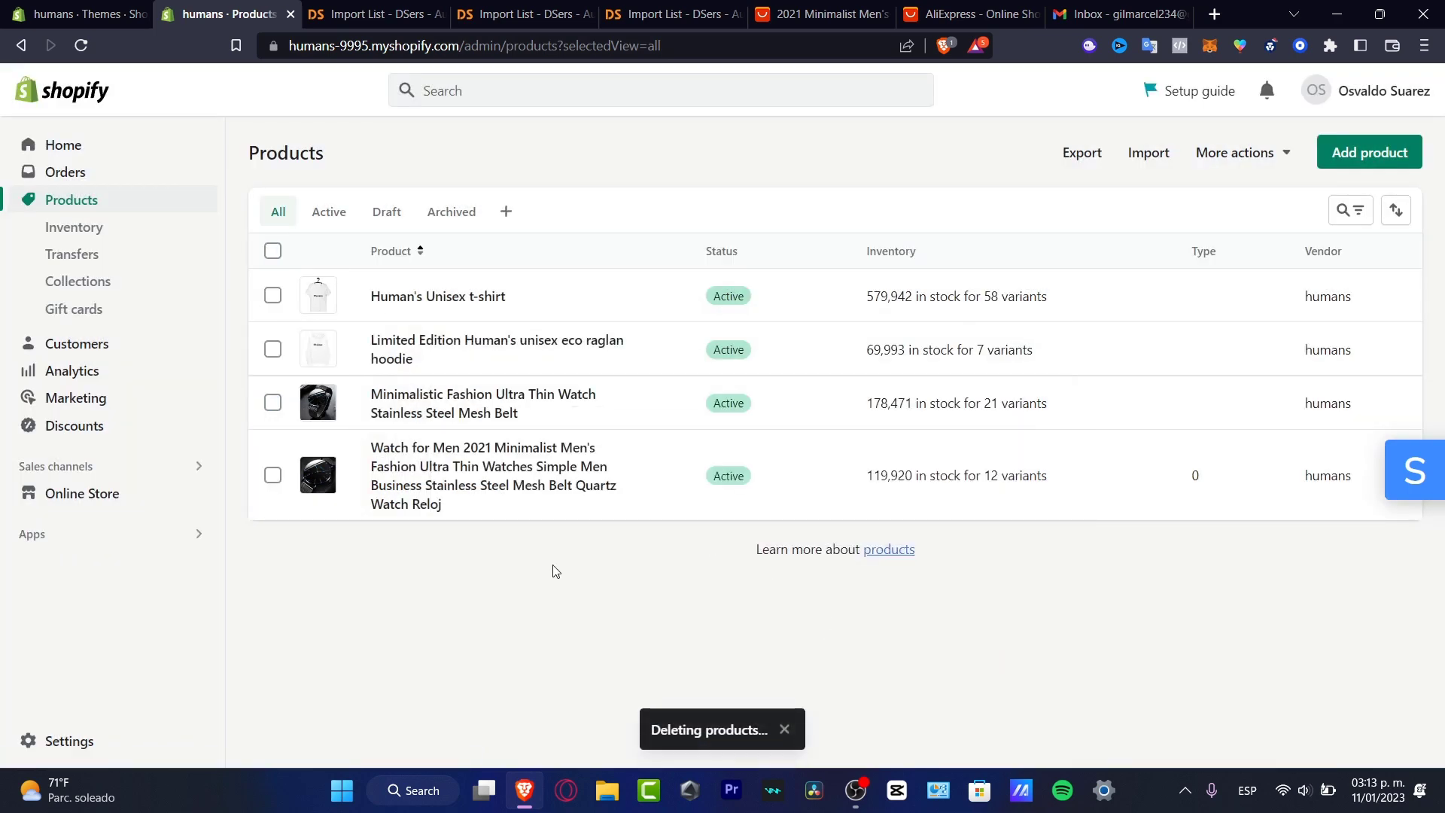
Back in DSers, browse the Open Orders status tabs, then open My Products.
{"action": "left_click", "coordinate": [60, 175]}
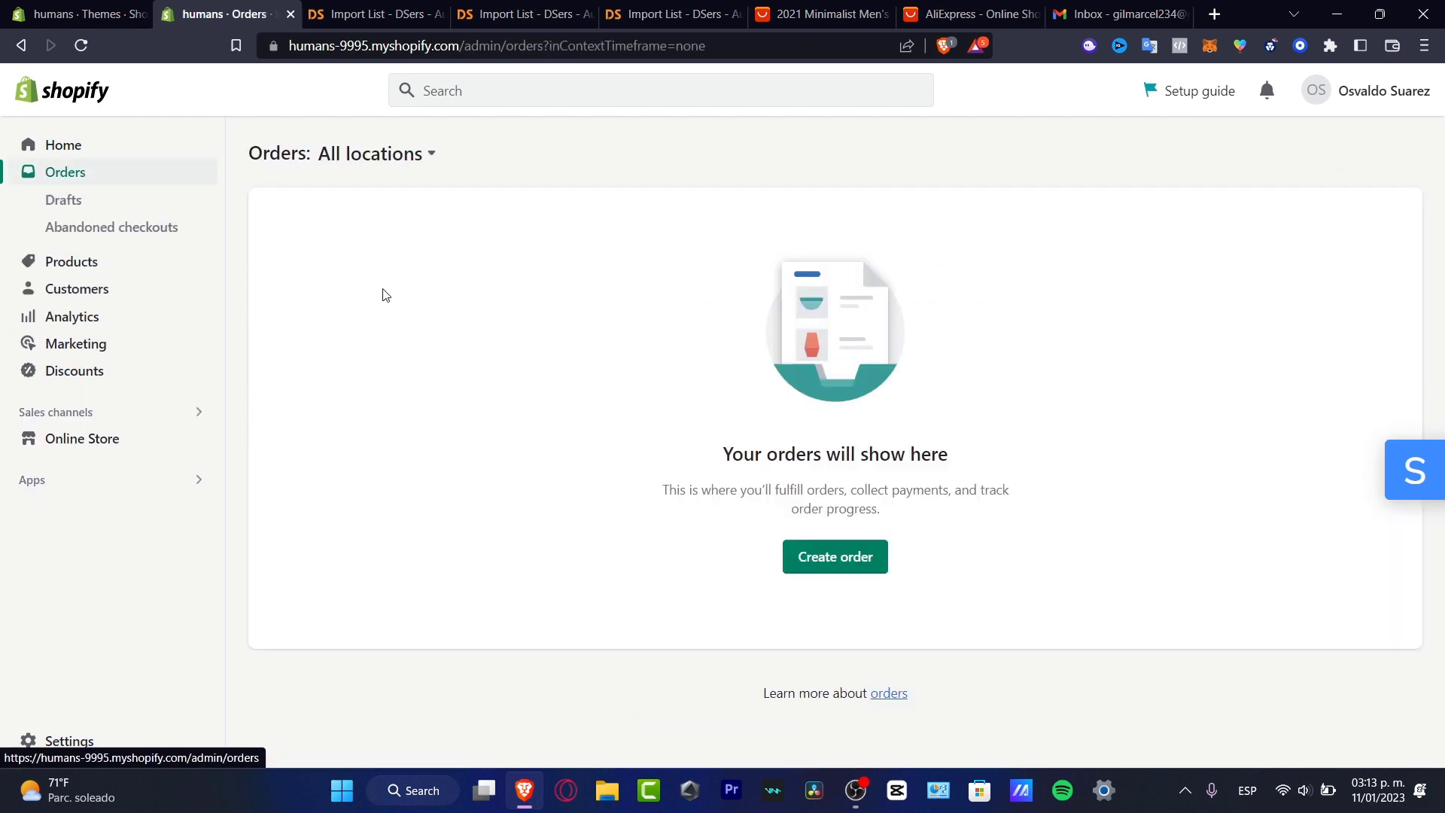
{"action": "left_click", "coordinate": [372, 13]}
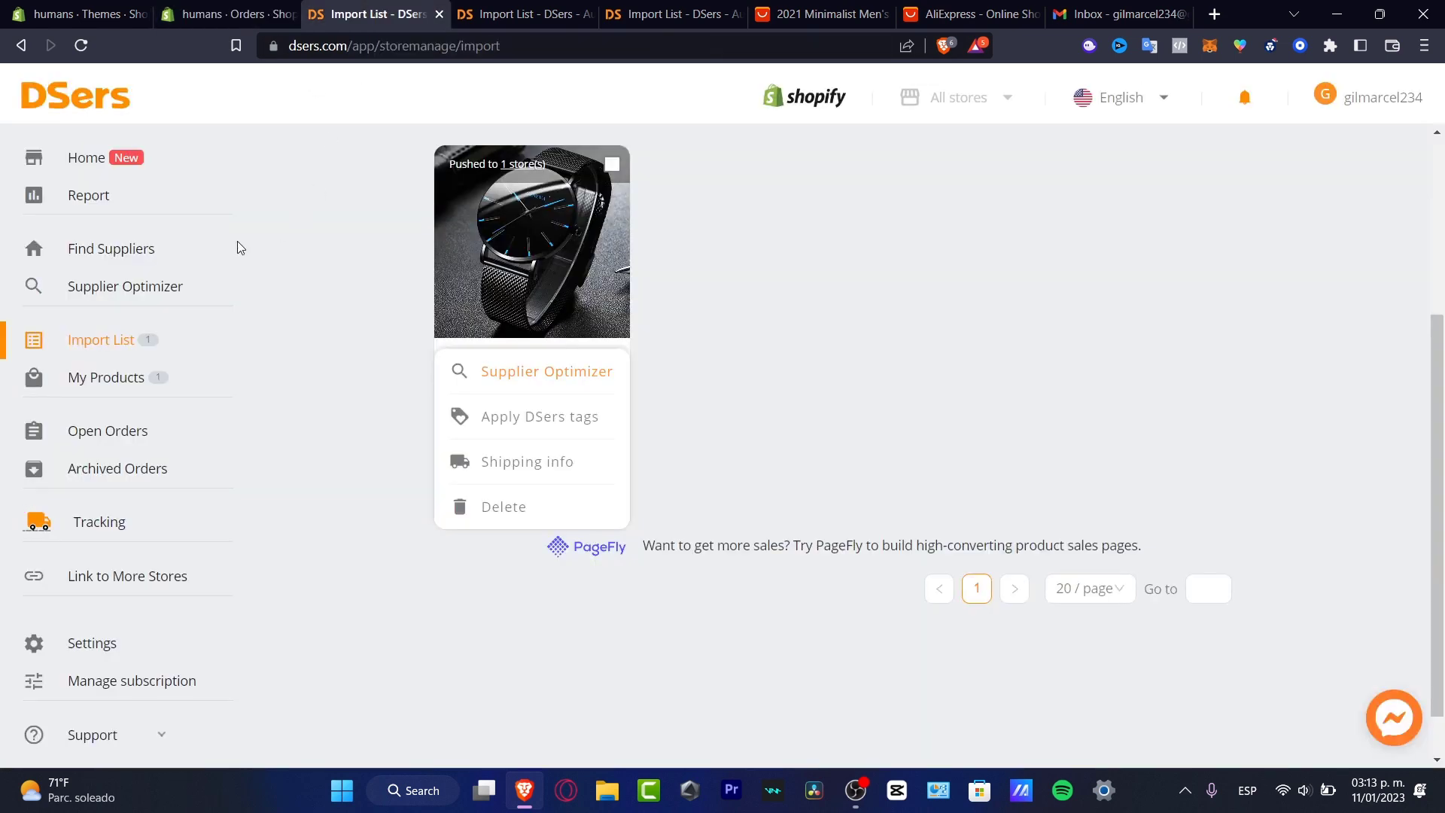
{"action": "left_click", "coordinate": [120, 432]}
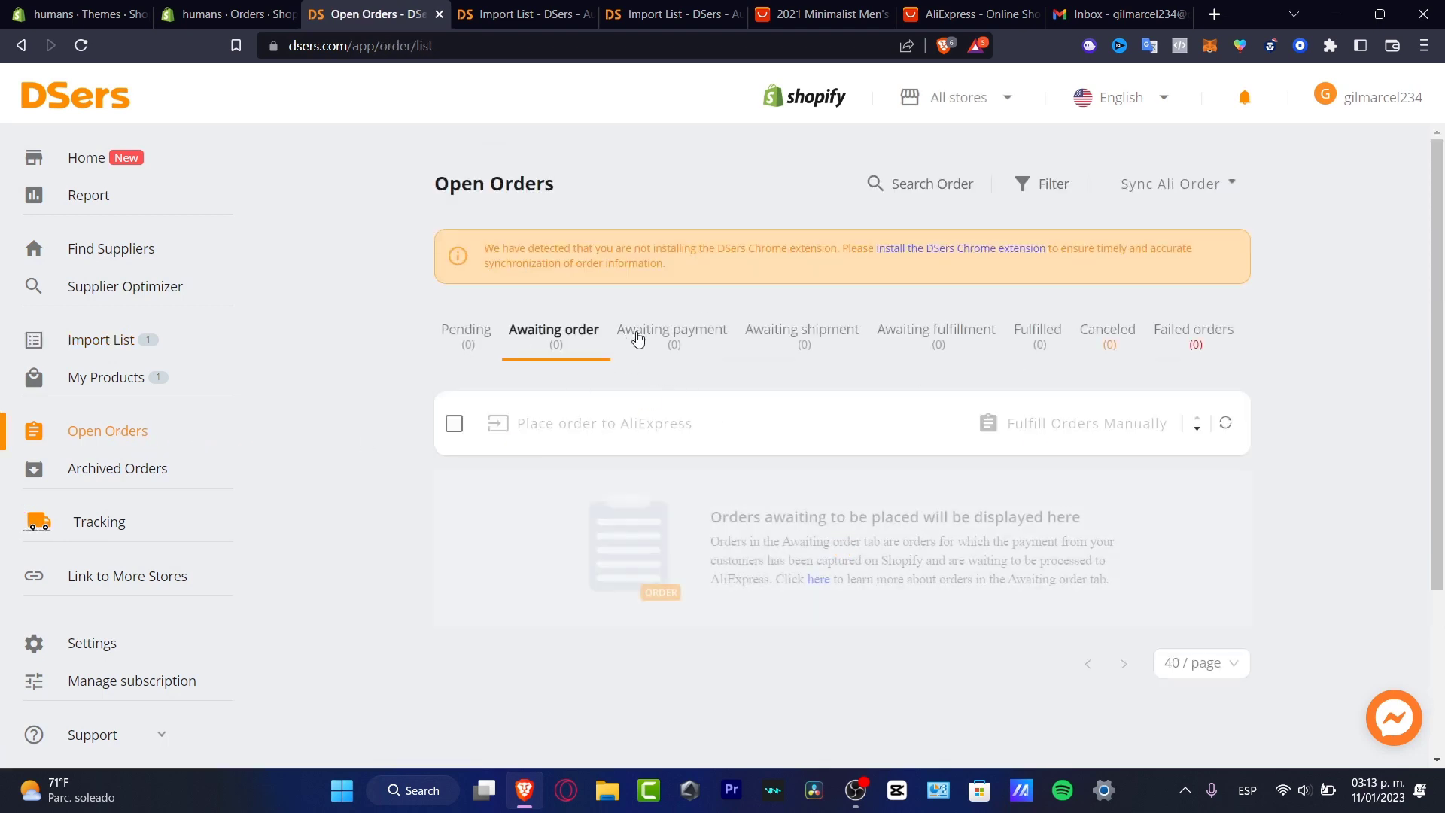
{"action": "left_click", "coordinate": [715, 334]}
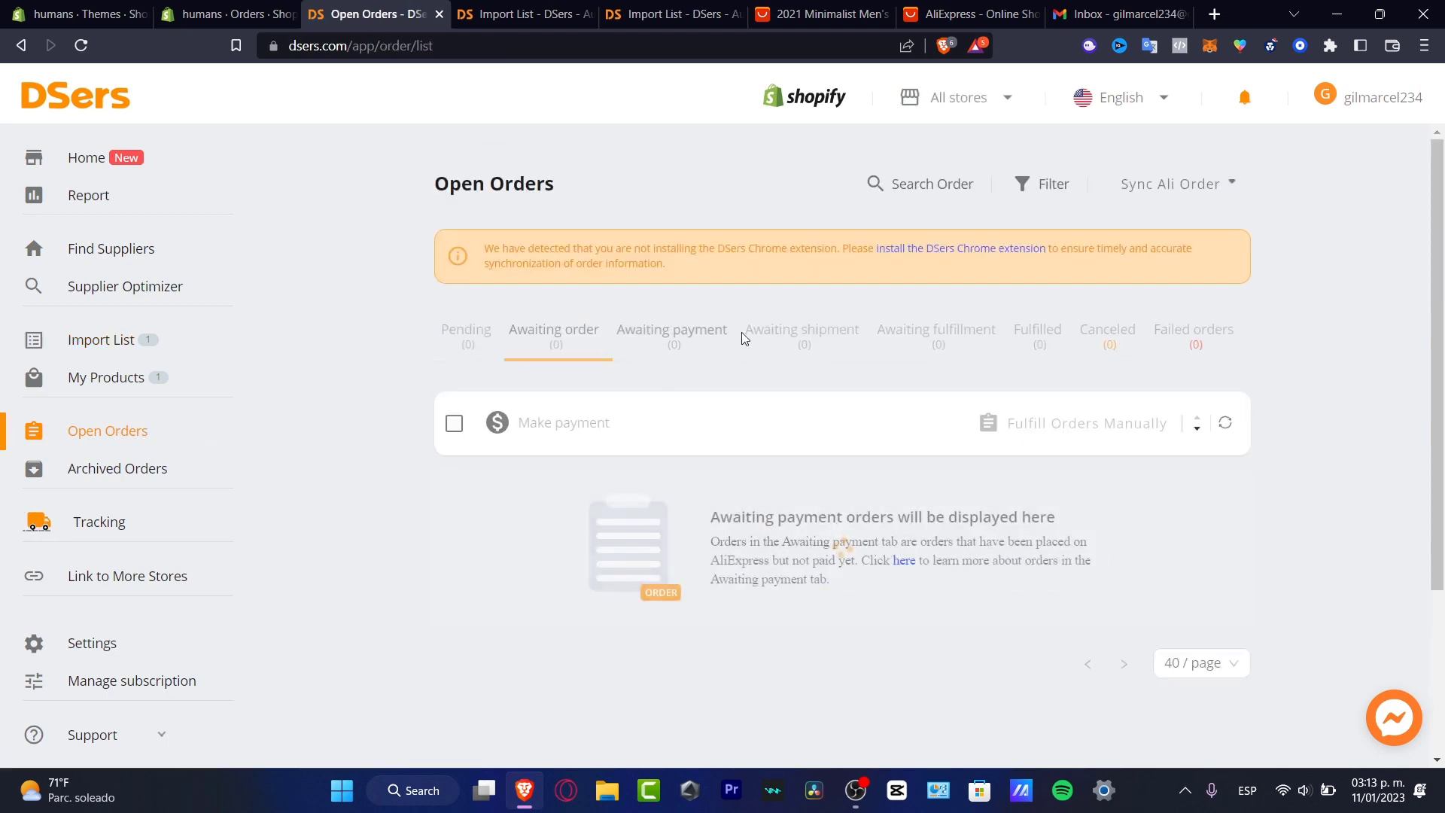
{"action": "left_click", "coordinate": [926, 335]}
{"action": "left_click_drag", "start_coordinate": [1050, 339], "coordinate": [1073, 335]}
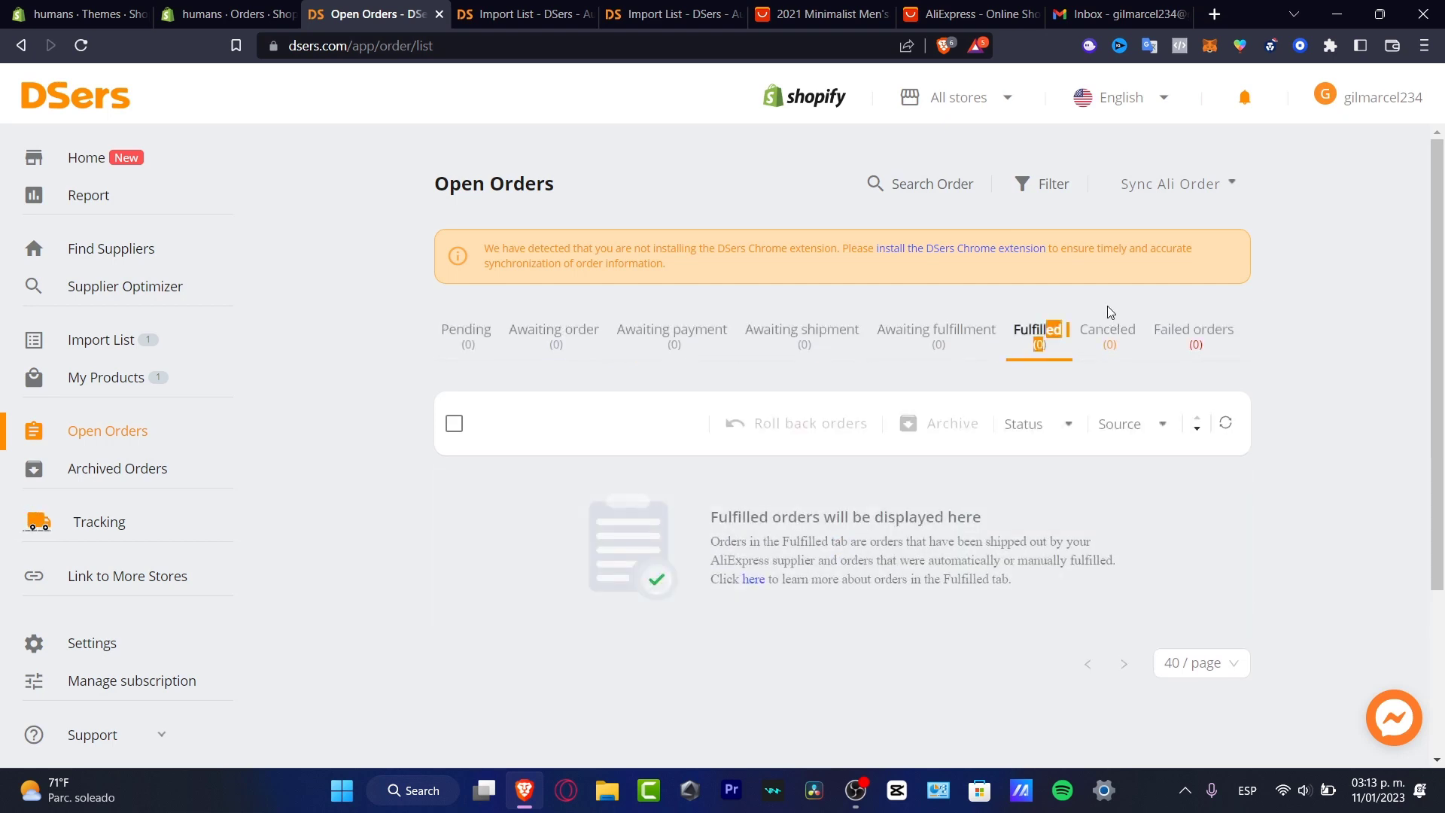
{"action": "left_click", "coordinate": [116, 374]}
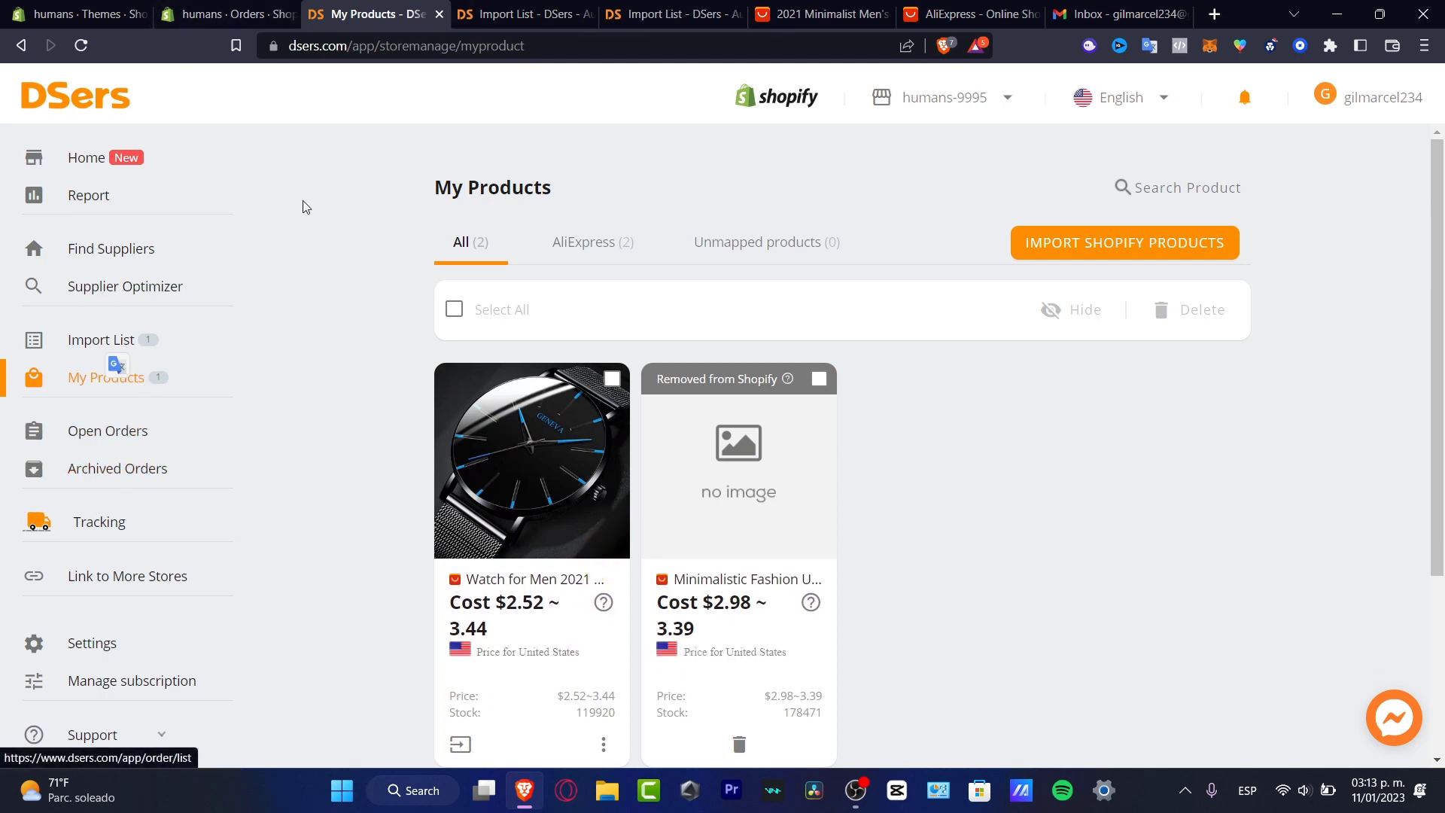
After checking Shopify Orders, open the More Action menu on the $2.52 Watch for Men card in DSers My Products.
{"action": "left_click", "coordinate": [239, 10]}
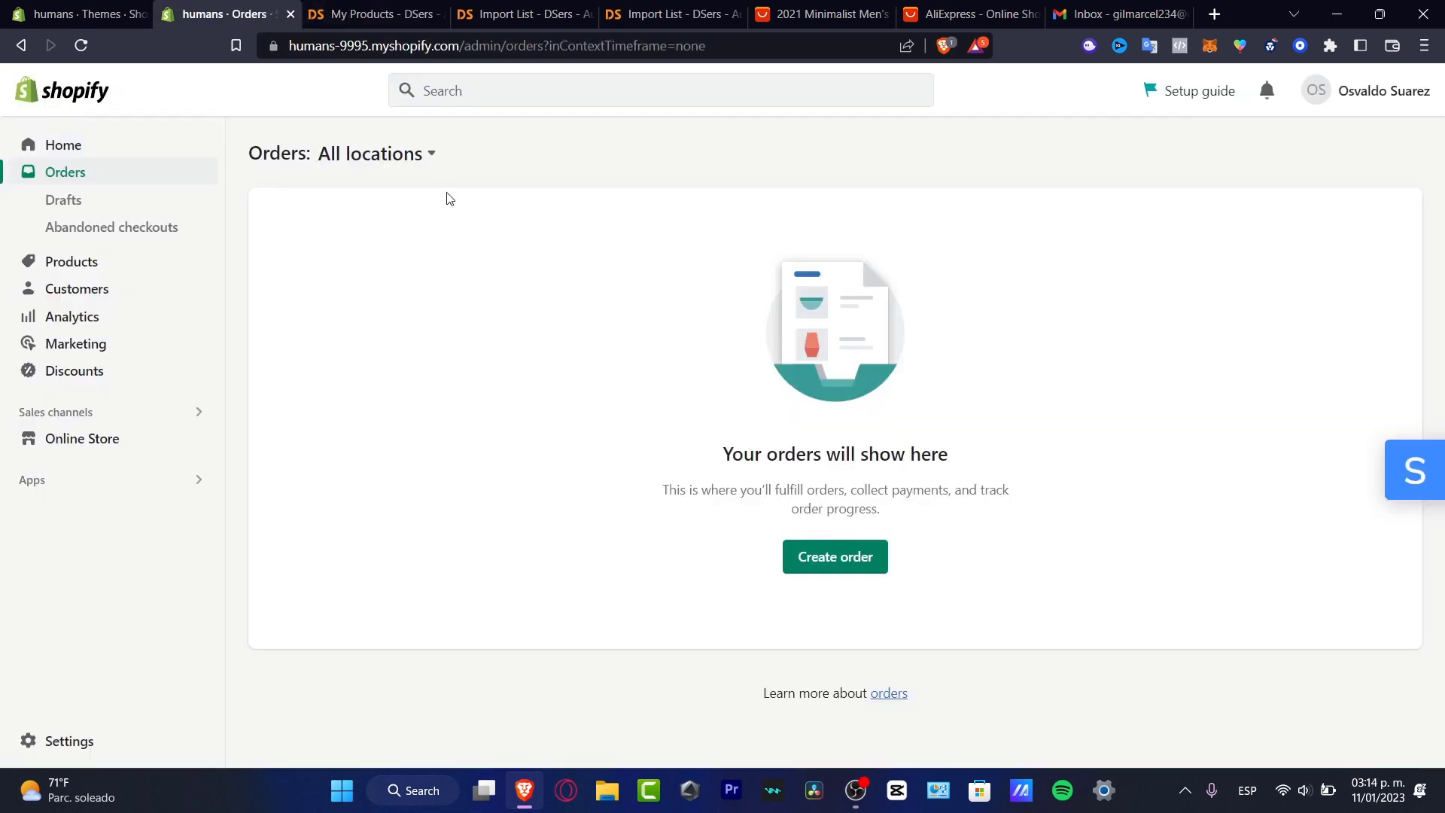
{"action": "left_click", "coordinate": [390, 10]}
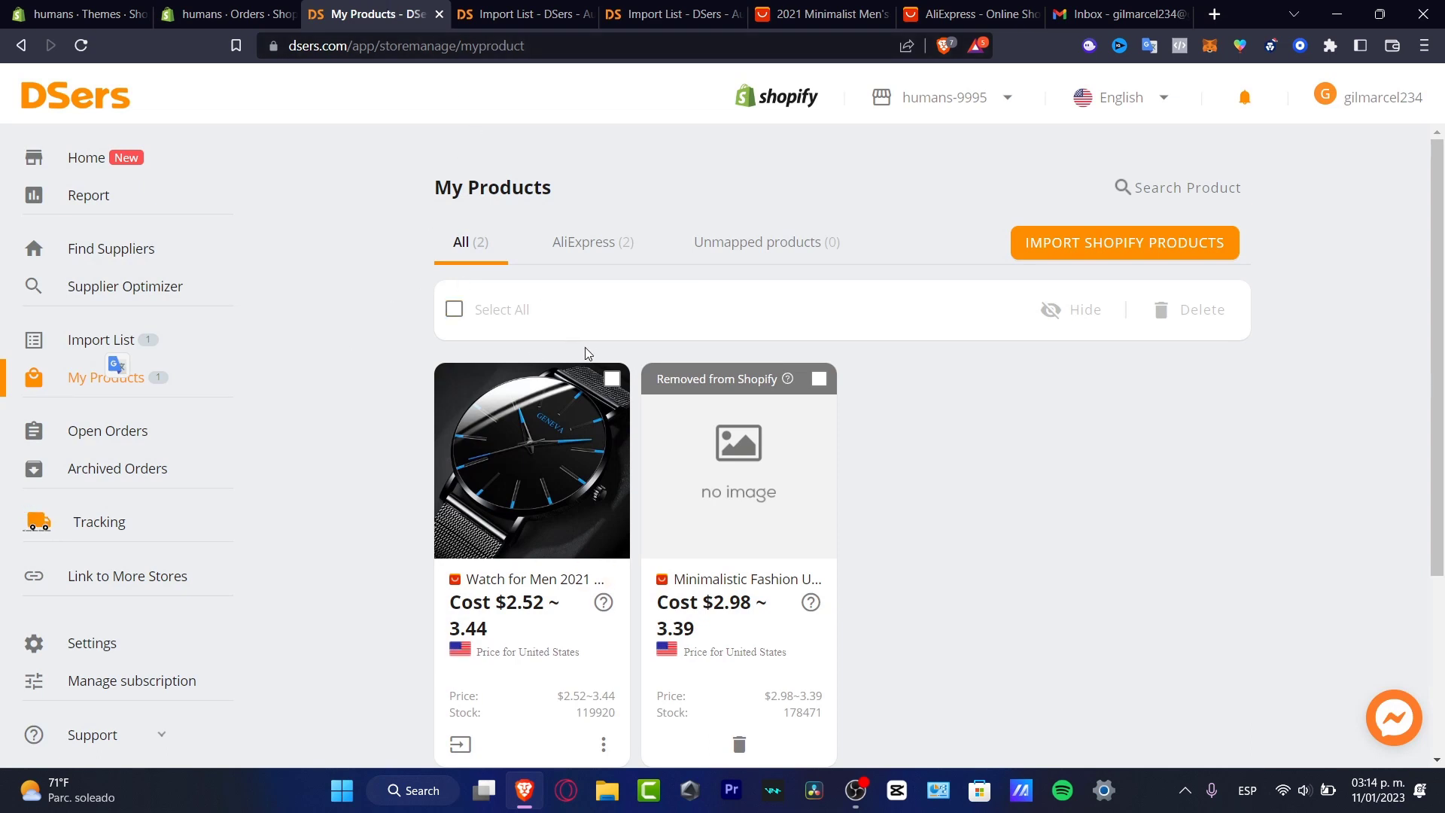
{"action": "scroll", "coordinate": [585, 346], "scroll_direction": "down", "scroll_amount": 3}
{"action": "mouse_move", "coordinate": [600, 361]}
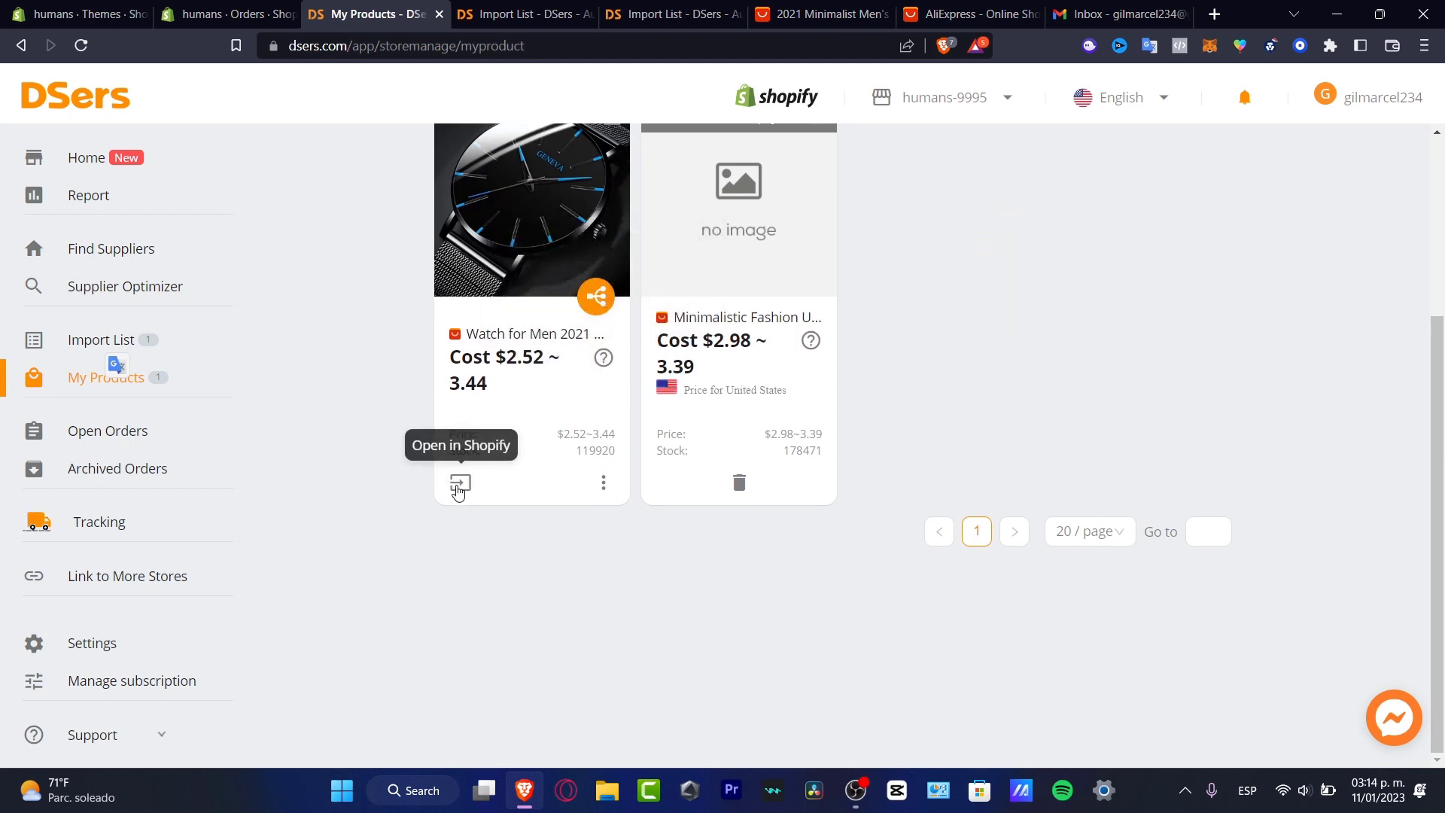
{"action": "left_click", "coordinate": [603, 487]}
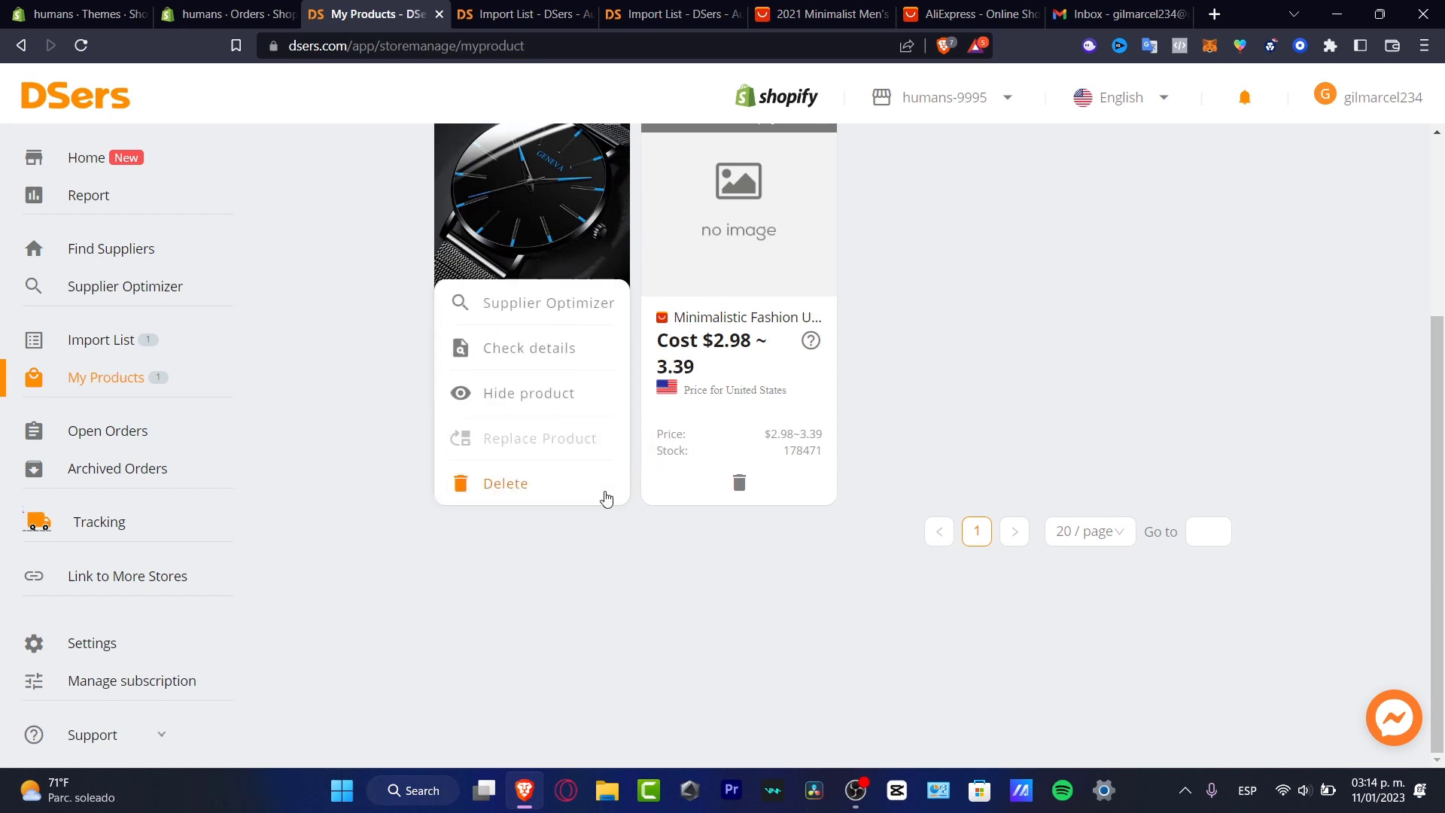